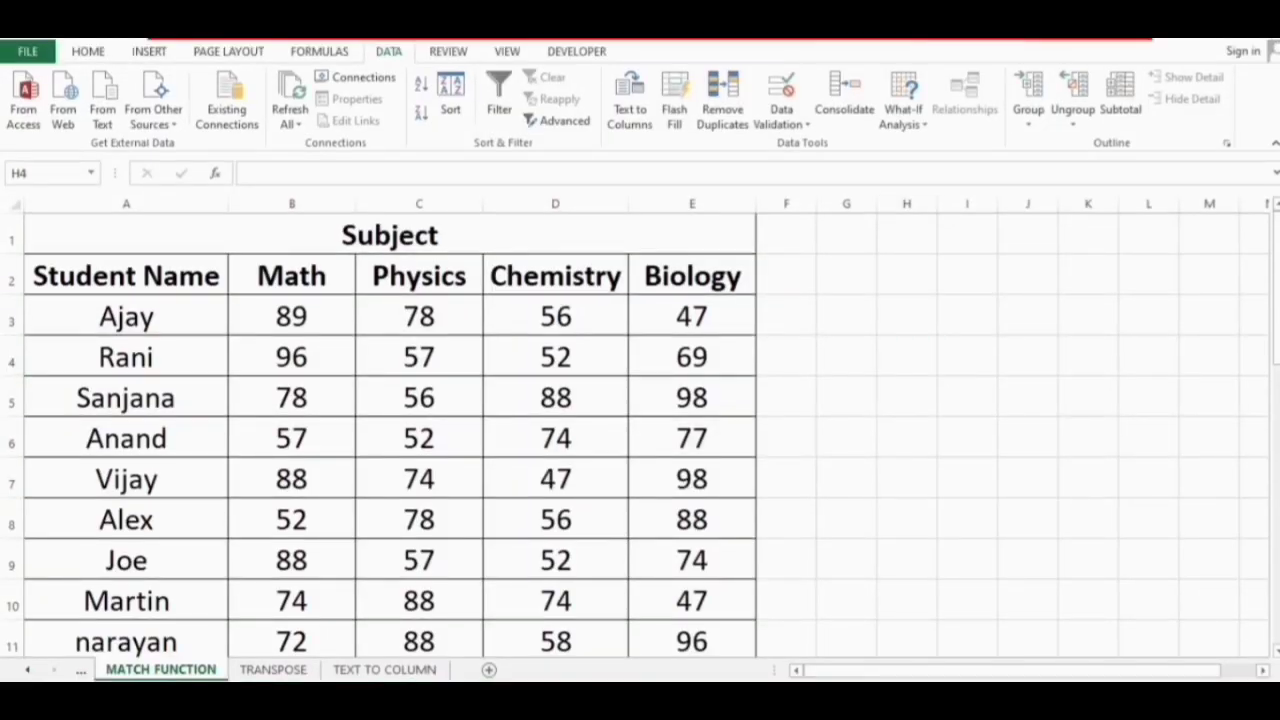
{"action": "left_click", "coordinate": [1011, 278]}
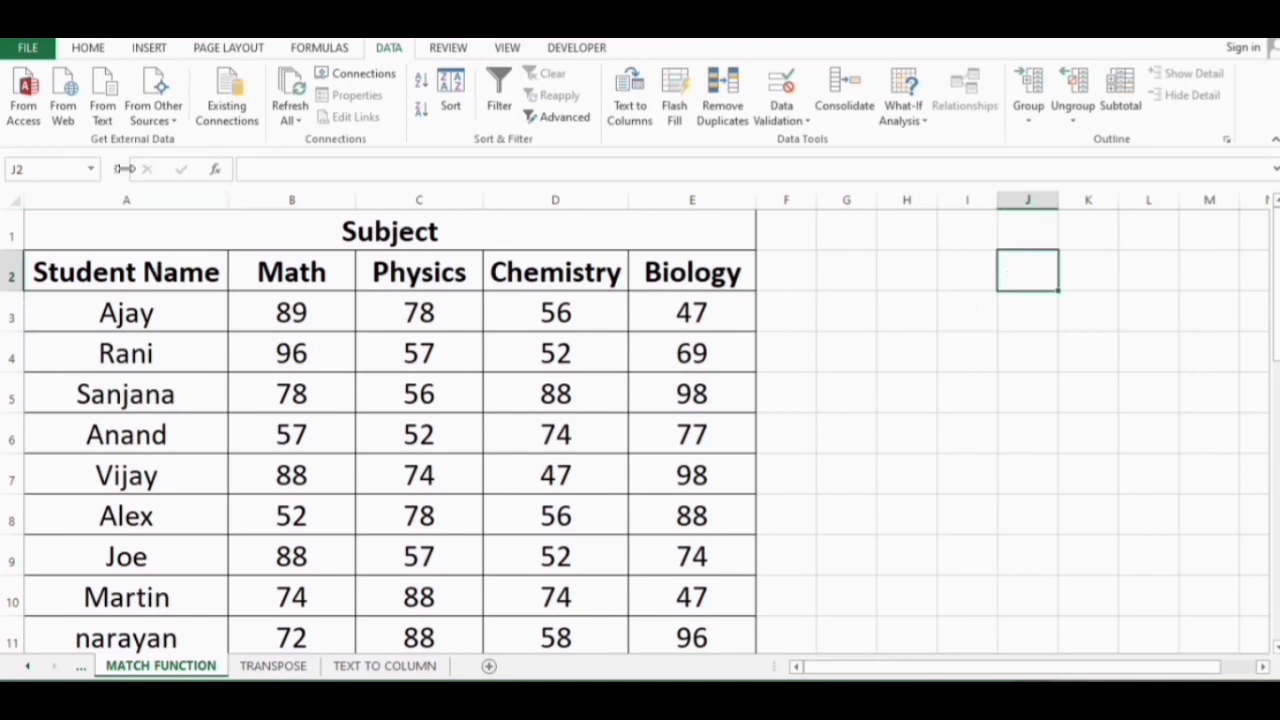
{"action": "left_click", "coordinate": [165, 196]}
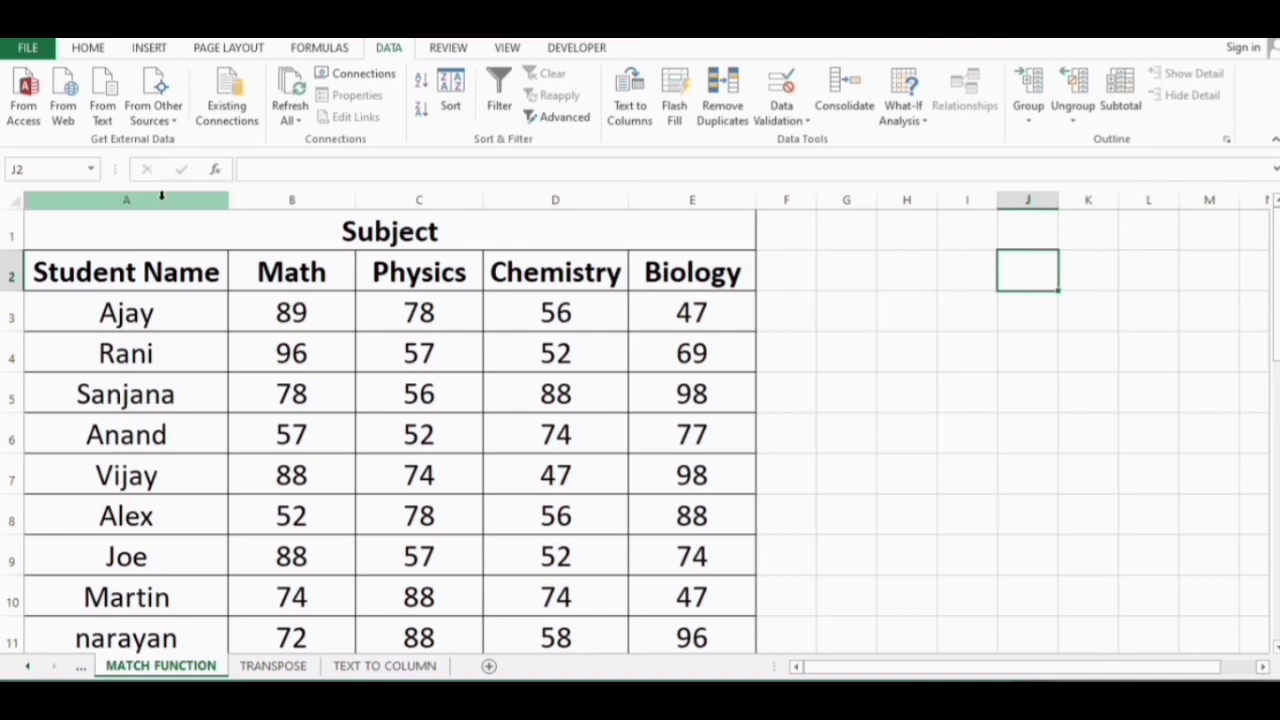
{"action": "left_click", "coordinate": [358, 238]}
{"action": "left_click_drag", "start_coordinate": [300, 280], "coordinate": [686, 271]}
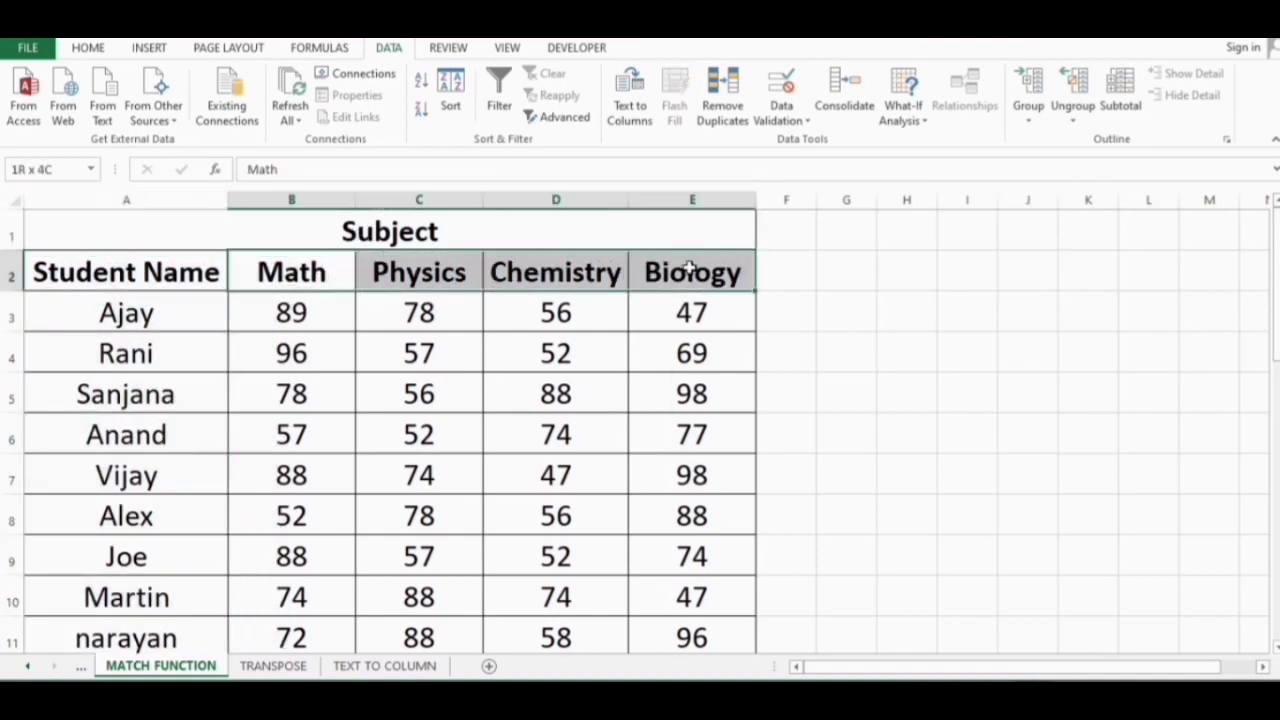
{"action": "mouse_move", "coordinate": [386, 303]}
{"action": "left_mouse_down"}
{"action": "mouse_move", "coordinate": [323, 357]}
{"action": "mouse_move", "coordinate": [552, 508]}
{"action": "left_mouse_up"}
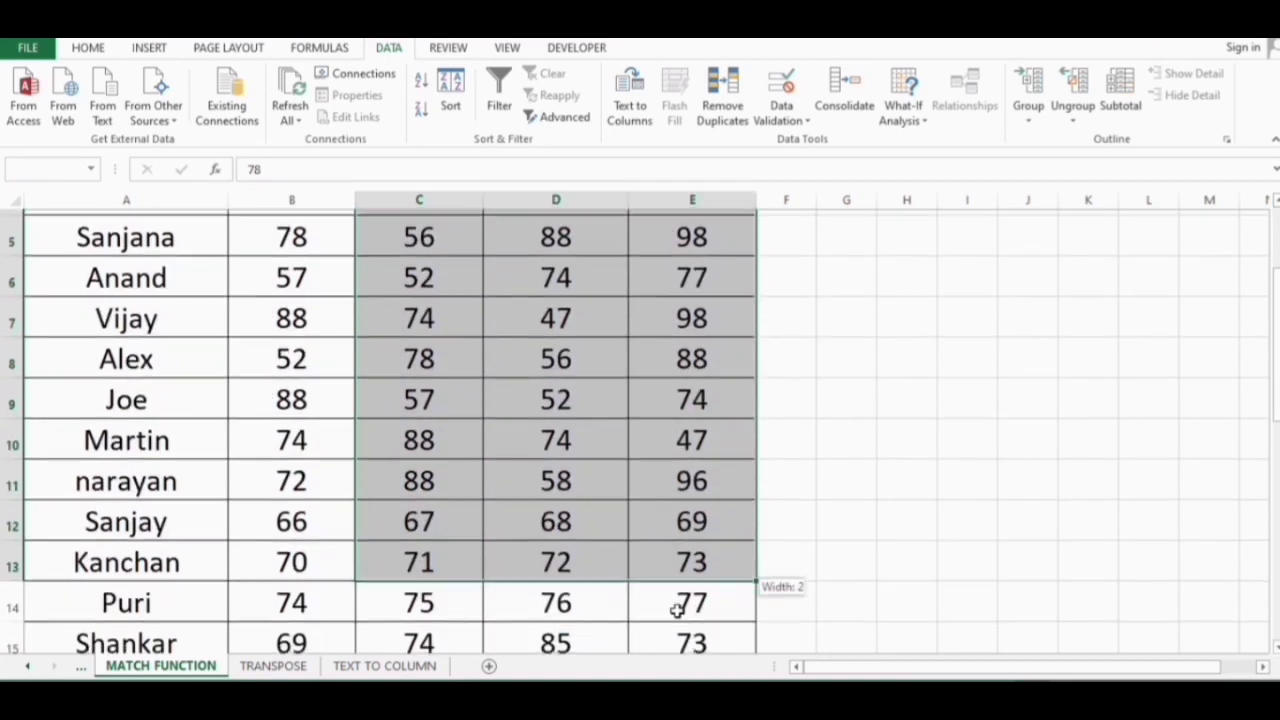
{"action": "scroll", "coordinate": [552, 508], "scroll_direction": "down", "scroll_amount": 5}
{"action": "scroll", "coordinate": [552, 508], "scroll_direction": "up", "scroll_amount": 6}
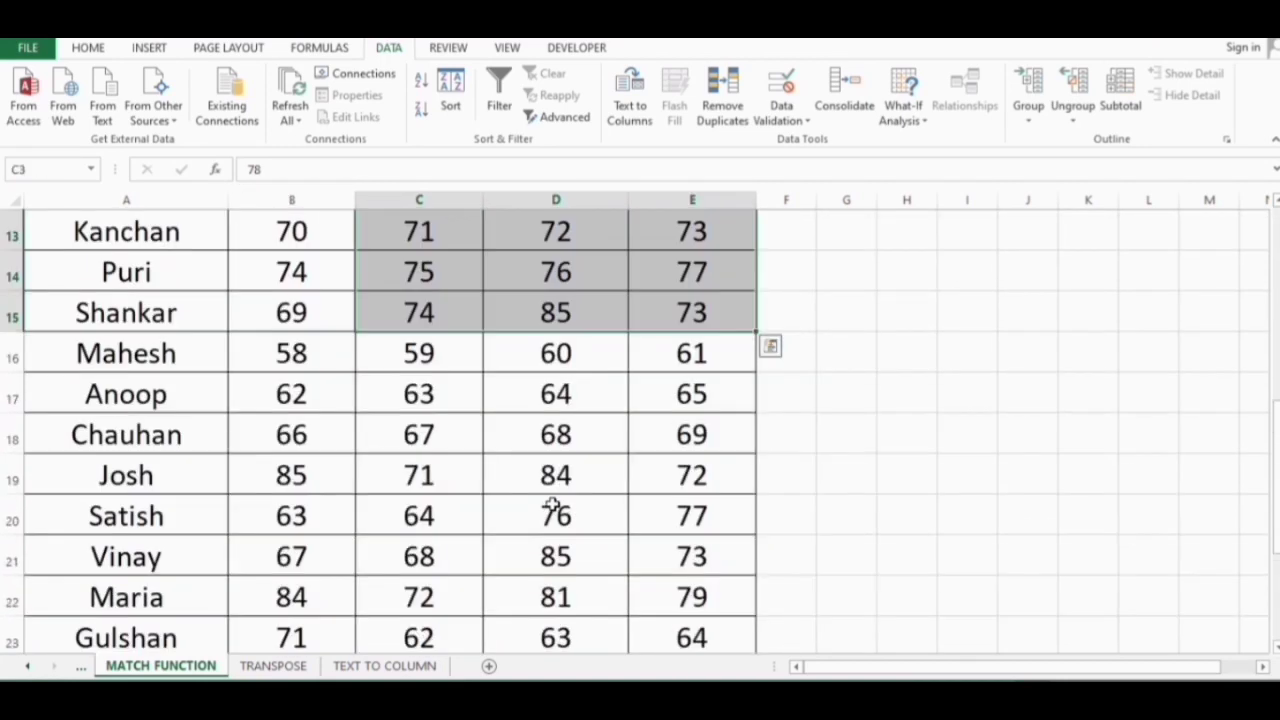
{"action": "scroll", "coordinate": [552, 508], "scroll_direction": "up", "scroll_amount": 4}
{"action": "left_click_drag", "start_coordinate": [419, 475], "coordinate": [306, 336]}
{"action": "left_click", "coordinate": [311, 340]}
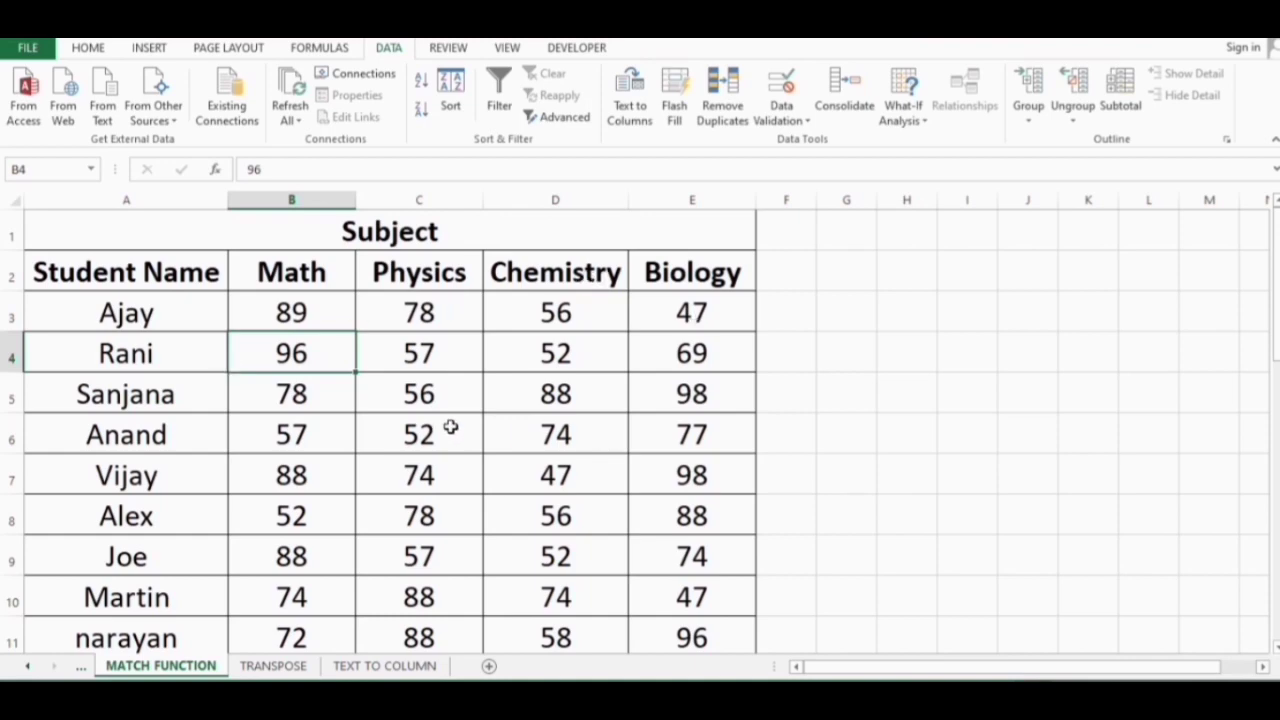
{"action": "scroll", "coordinate": [450, 427], "scroll_direction": "down", "scroll_amount": 2}
{"action": "scroll", "coordinate": [450, 427], "scroll_direction": "down", "scroll_amount": 2}
{"action": "scroll", "coordinate": [450, 427], "scroll_direction": "up", "scroll_amount": 4}
{"action": "left_click", "coordinate": [852, 305]}
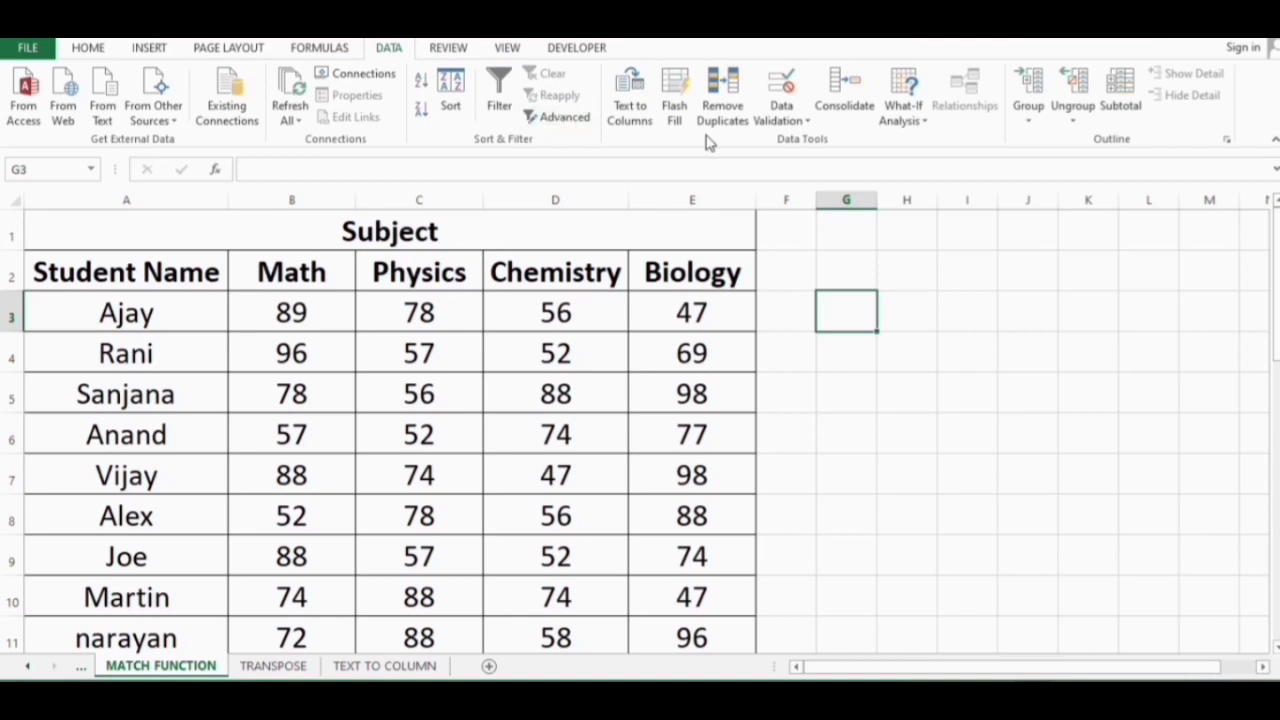
Step: Add list data validation to G3 with source $A$3:$A$28, the student names
{"action": "left_click", "coordinate": [776, 120]}
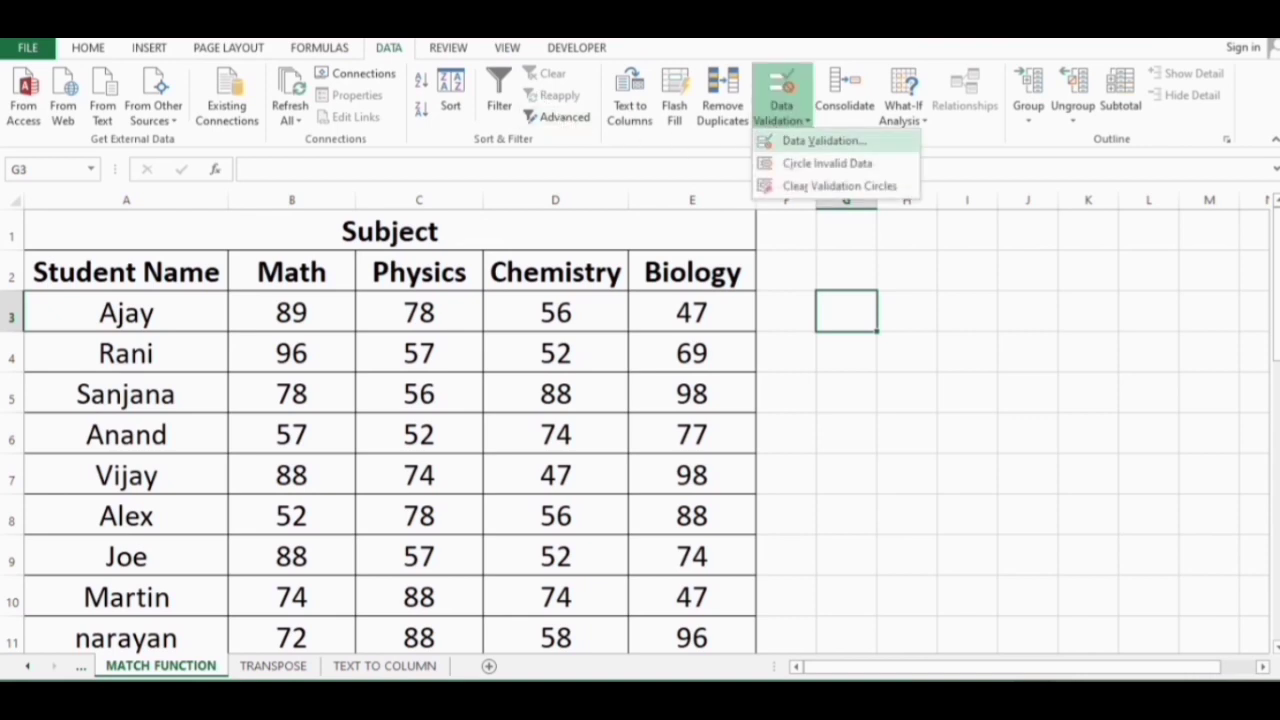
{"action": "left_click", "coordinate": [825, 141]}
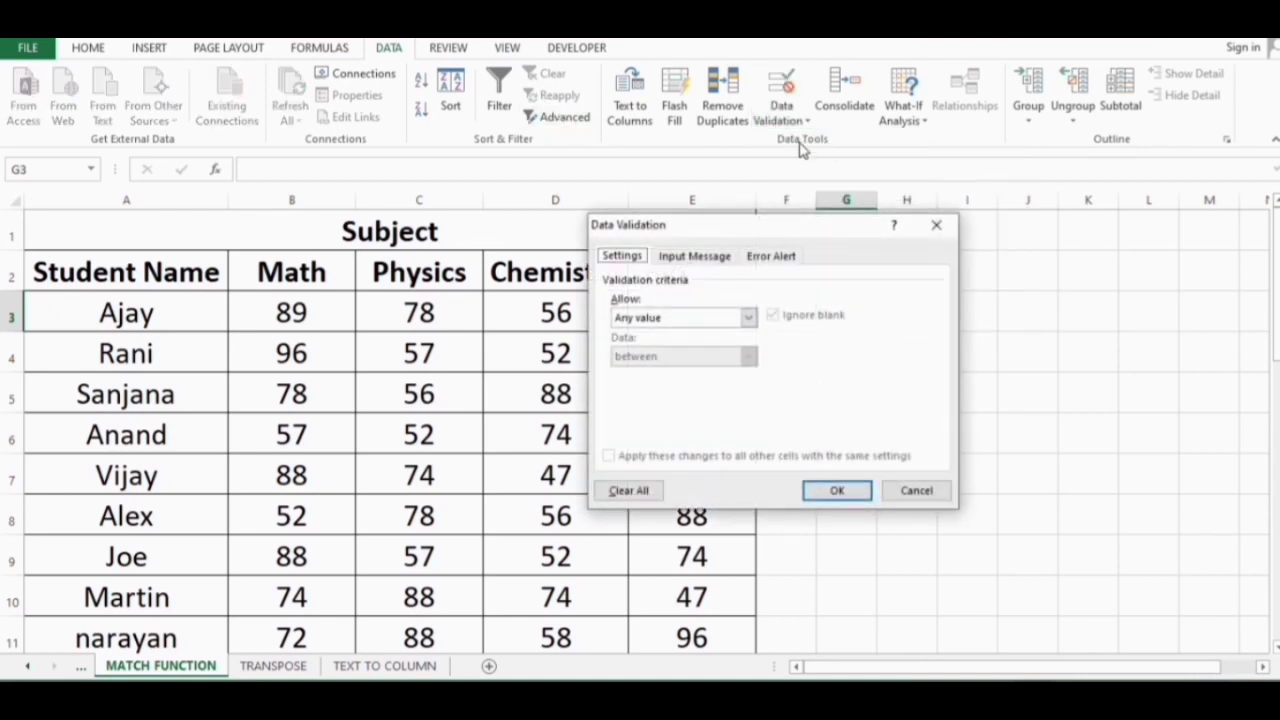
{"action": "left_click", "coordinate": [748, 317]}
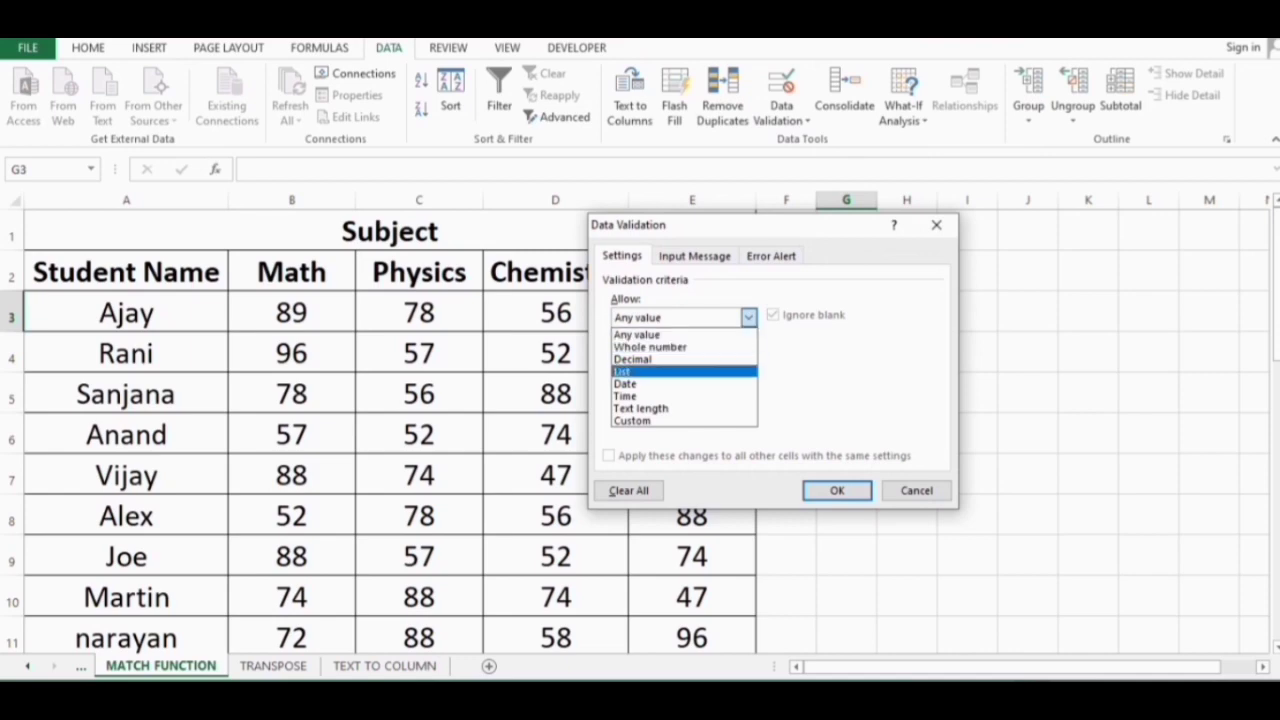
{"action": "left_click", "coordinate": [650, 371]}
{"action": "left_click", "coordinate": [858, 394]}
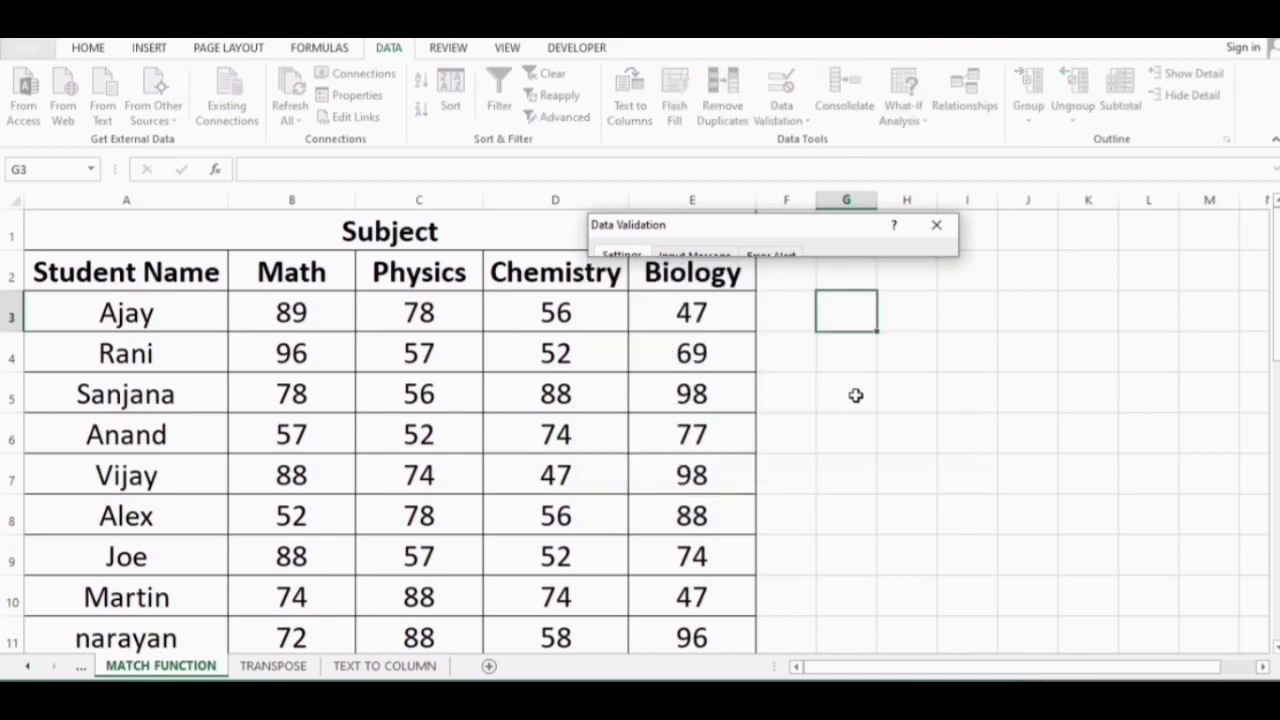
{"action": "mouse_move", "coordinate": [160, 323]}
{"action": "left_mouse_down"}
{"action": "mouse_move", "coordinate": [205, 575]}
{"action": "mouse_move", "coordinate": [225, 550]}
{"action": "left_mouse_up"}
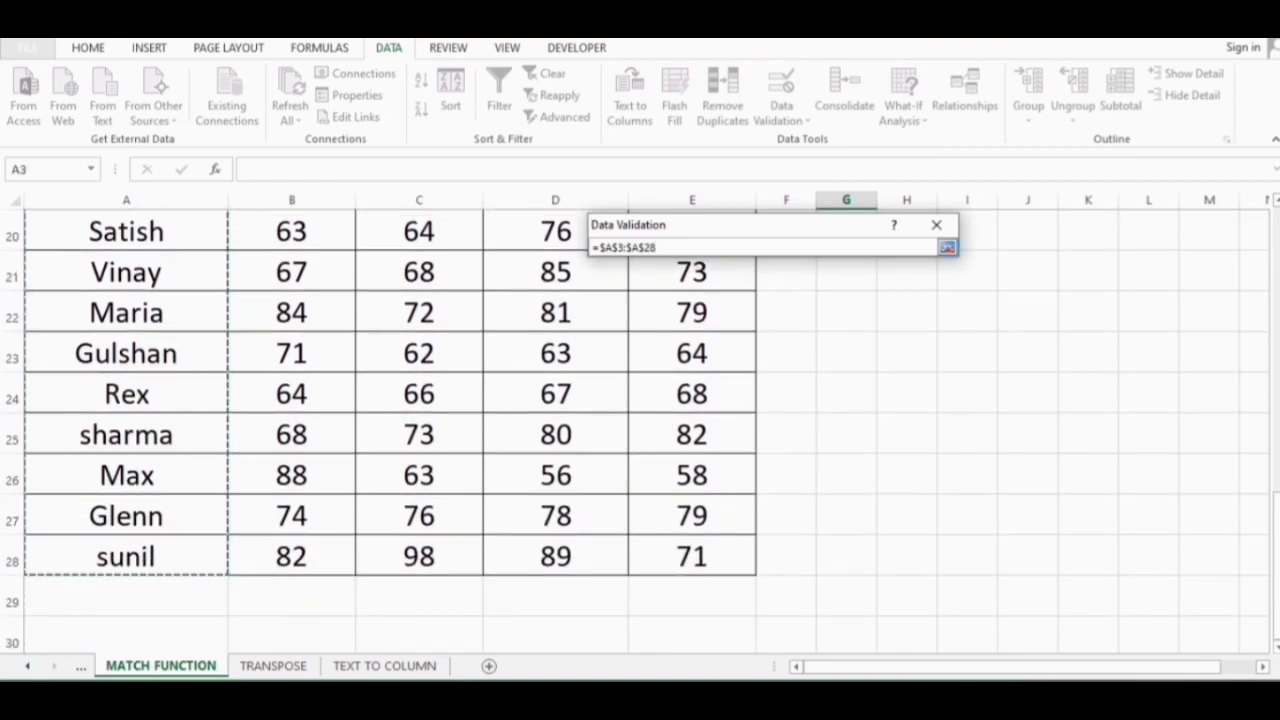
{"action": "left_click", "coordinate": [947, 247]}
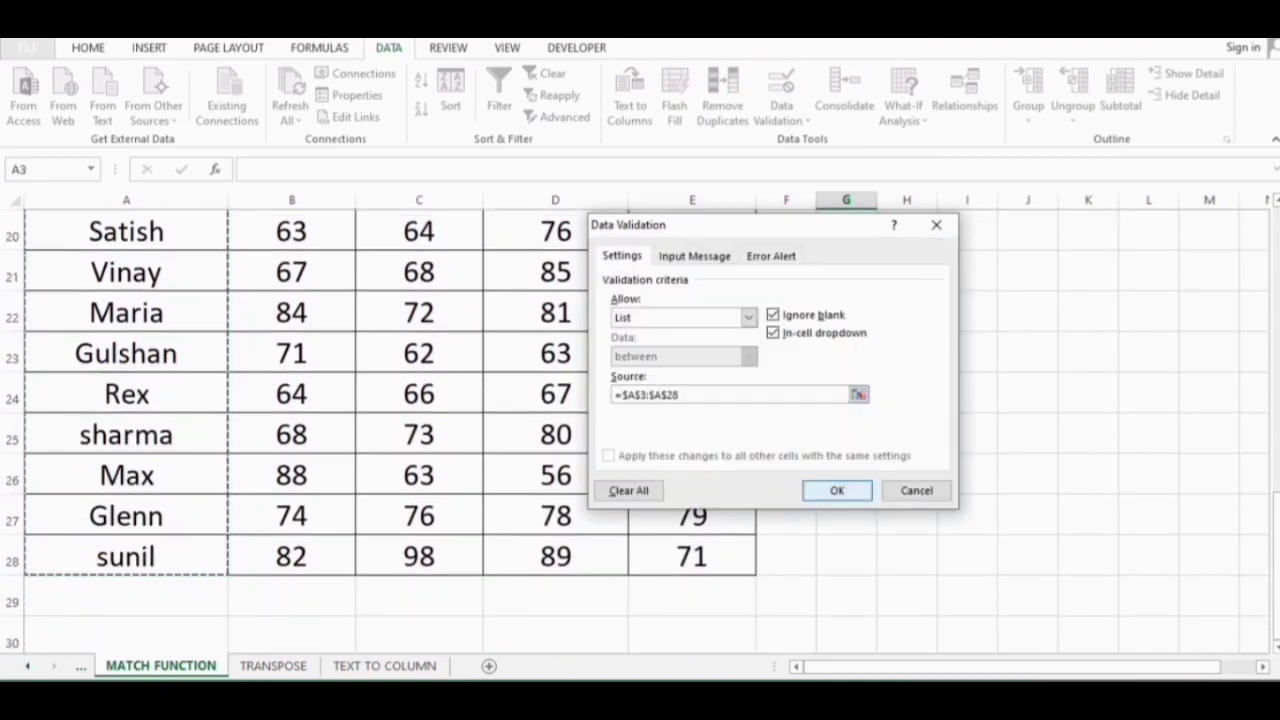
{"action": "left_click", "coordinate": [836, 490]}
Step: Fill cell G3 with yellow
{"action": "scroll", "coordinate": [903, 381], "scroll_direction": "up", "scroll_amount": 5}
{"action": "scroll", "coordinate": [903, 381], "scroll_direction": "up", "scroll_amount": 2}
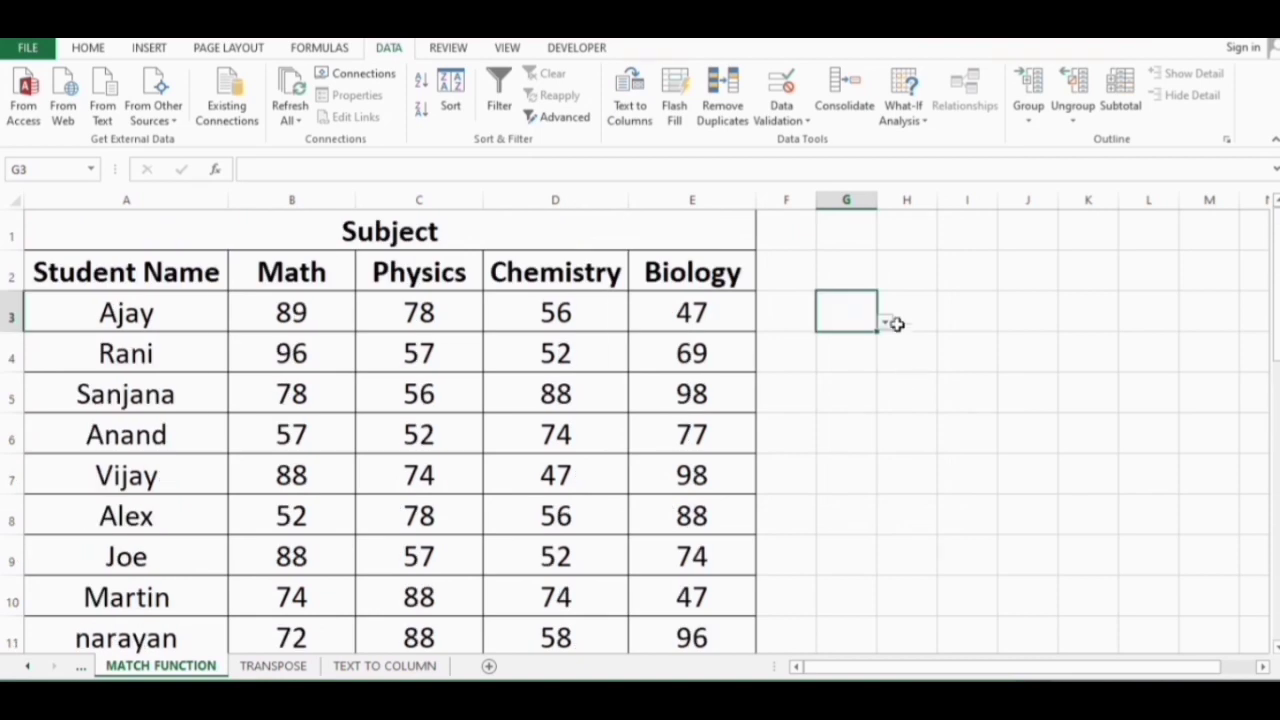
{"action": "left_click", "coordinate": [88, 47]}
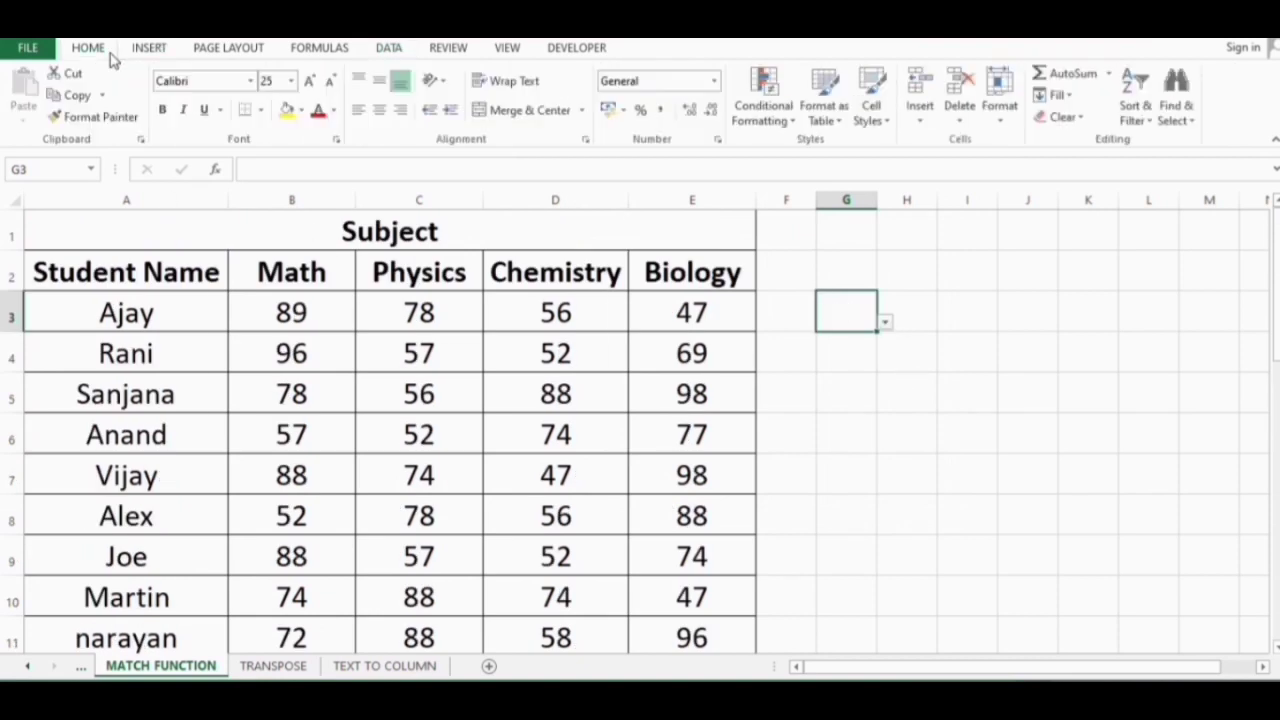
{"action": "left_click", "coordinate": [286, 110]}
{"action": "left_click", "coordinate": [843, 348]}
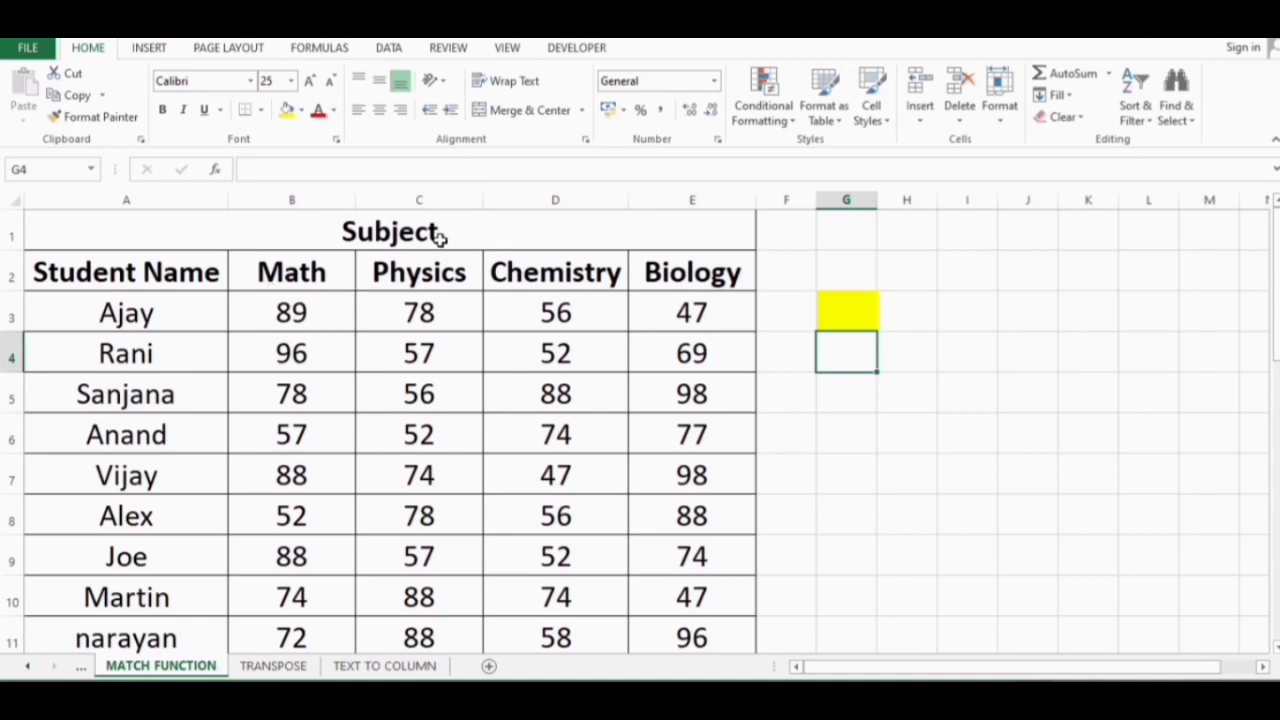
Step: Add list data validation to G4 with source $B$2:$E$2, the subject headers
{"action": "left_click", "coordinate": [405, 48]}
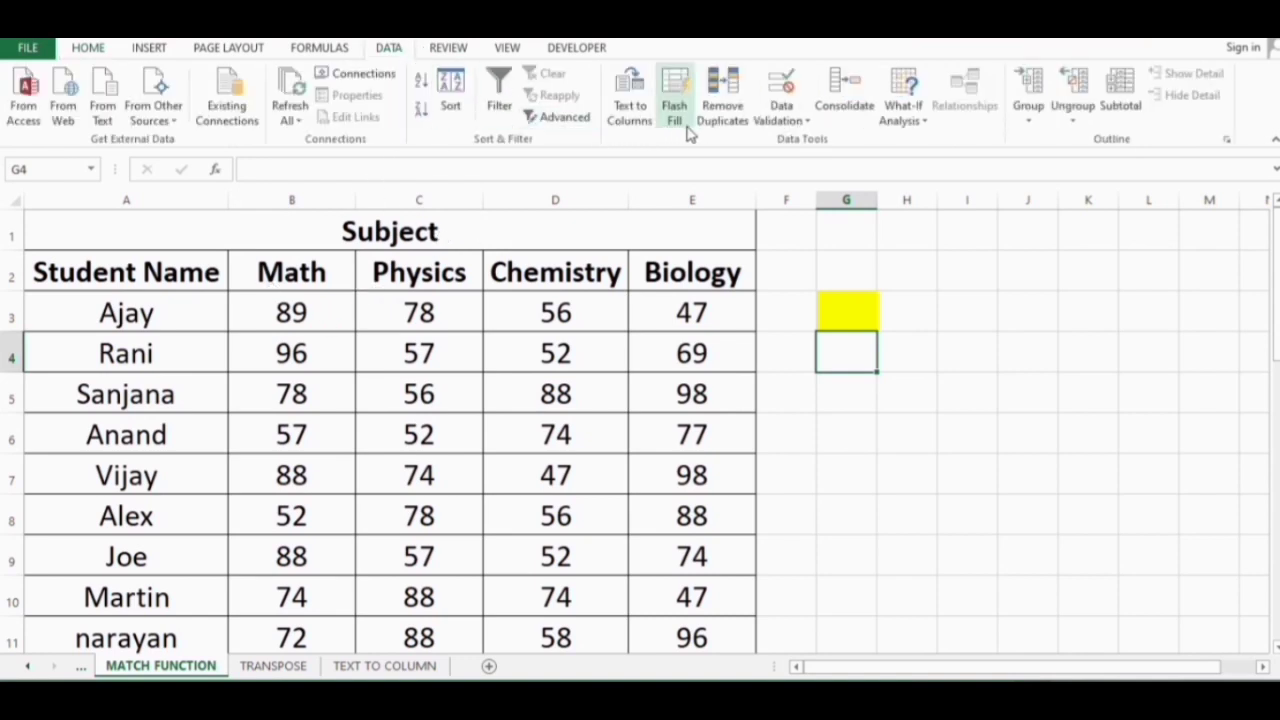
{"action": "left_click", "coordinate": [778, 120]}
{"action": "left_click", "coordinate": [808, 143]}
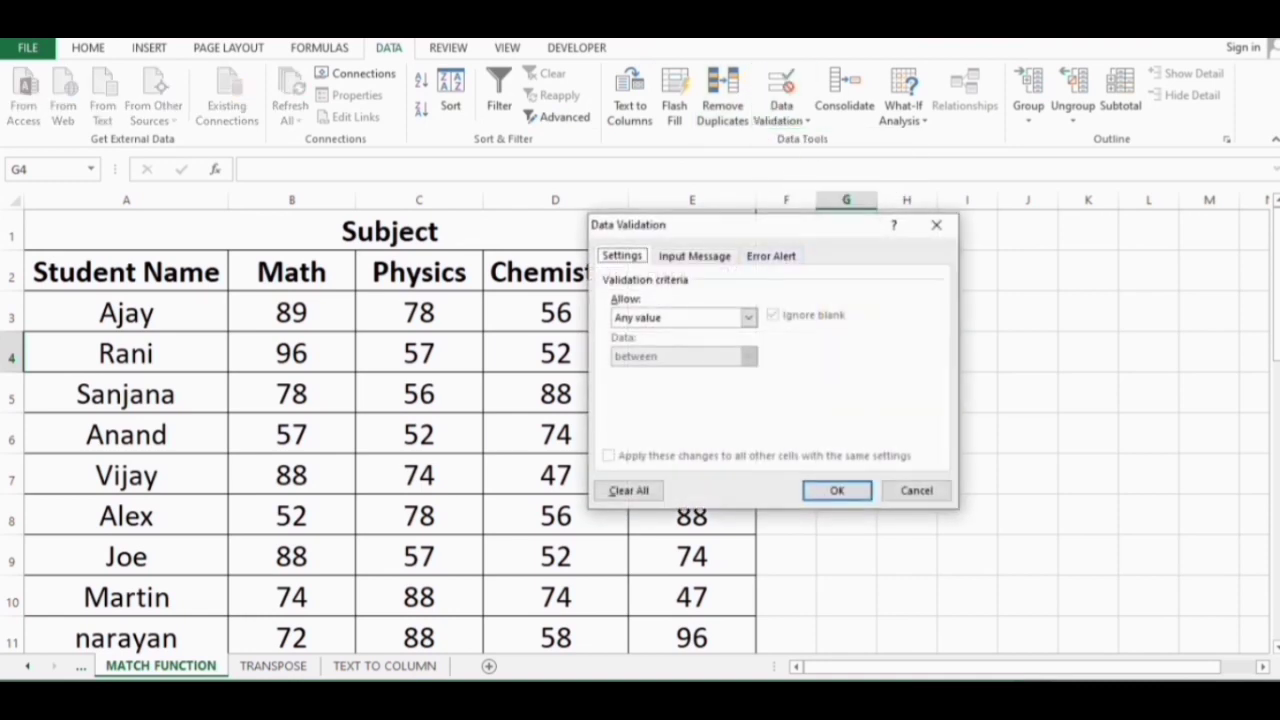
{"action": "left_click", "coordinate": [748, 317]}
{"action": "left_click", "coordinate": [622, 371]}
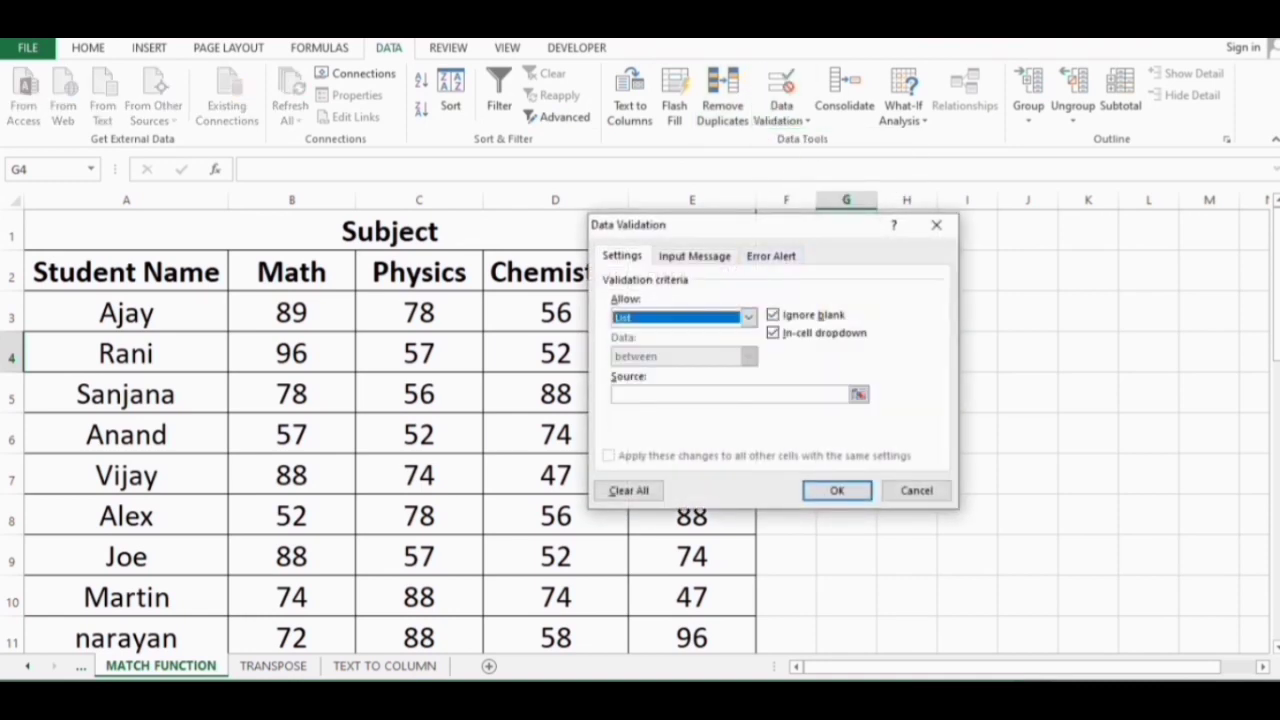
{"action": "left_click", "coordinate": [855, 391]}
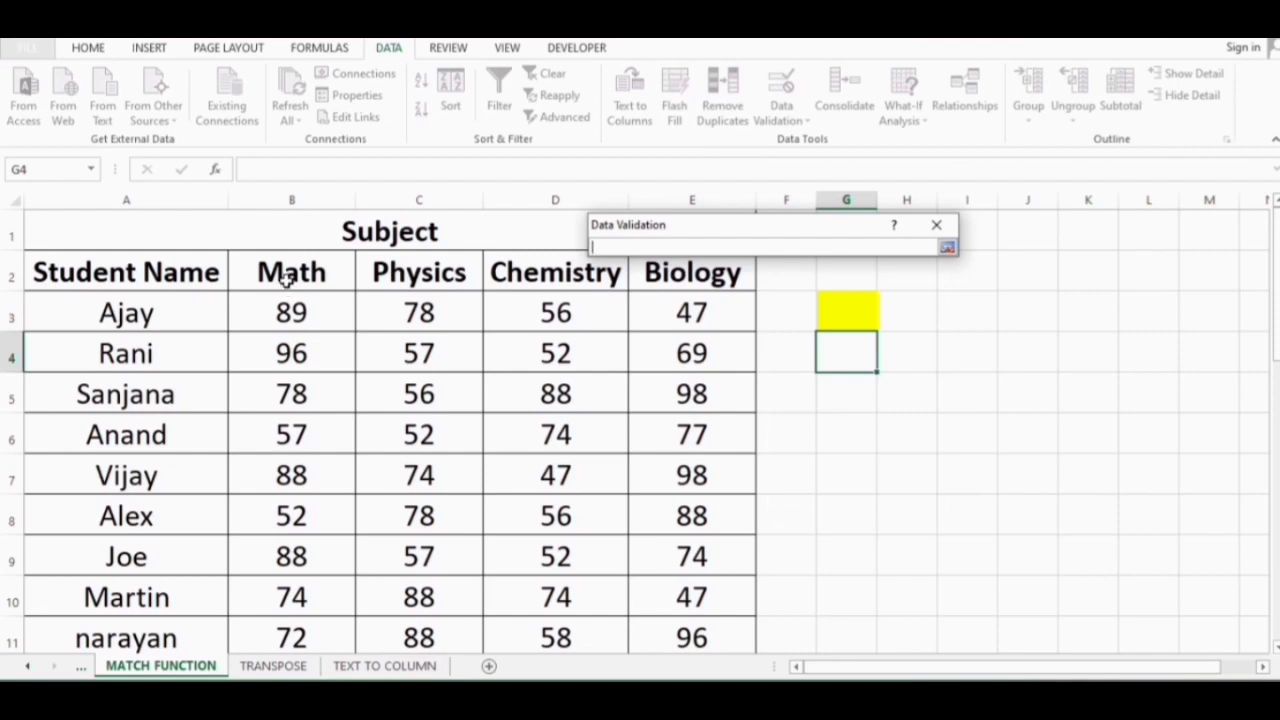
{"action": "left_click_drag", "start_coordinate": [287, 276], "coordinate": [690, 272]}
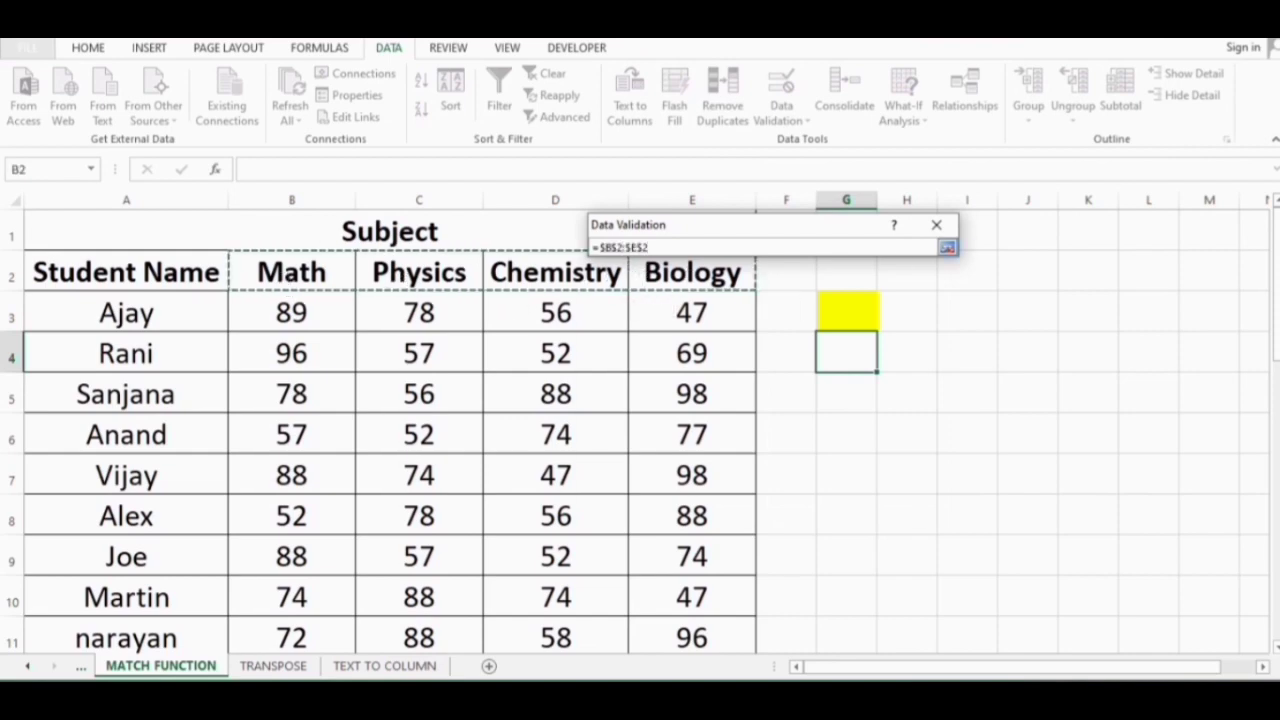
{"action": "left_click", "coordinate": [947, 247]}
{"action": "left_click", "coordinate": [837, 490]}
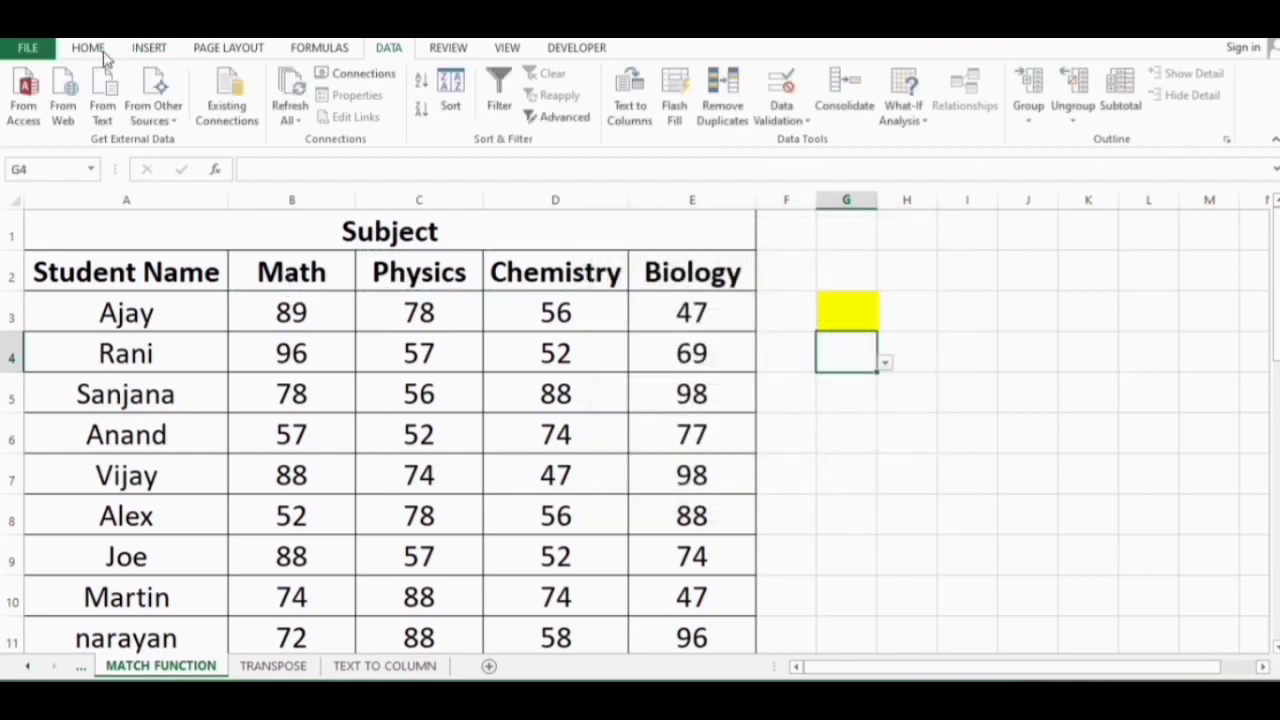
Step: Fill G4 yellow and widen column G
{"action": "left_click", "coordinate": [90, 48]}
{"action": "left_click", "coordinate": [286, 110]}
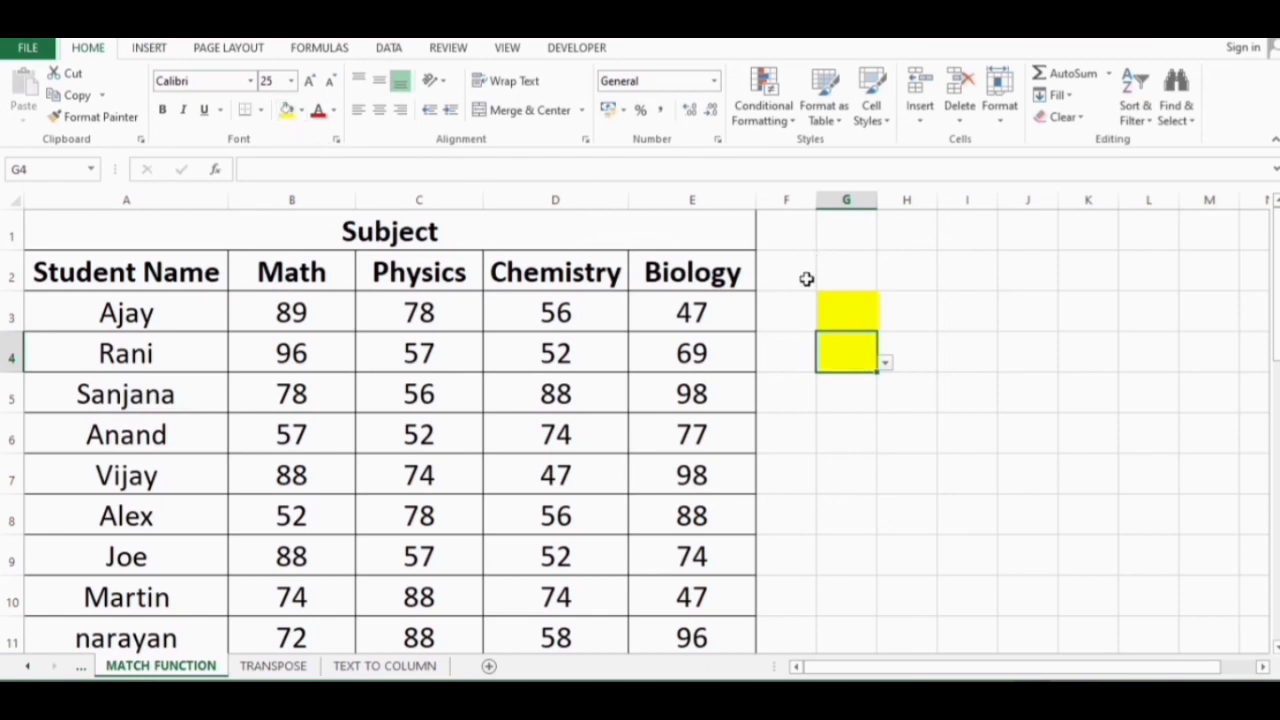
{"action": "left_click_drag", "start_coordinate": [877, 200], "coordinate": [937, 200]}
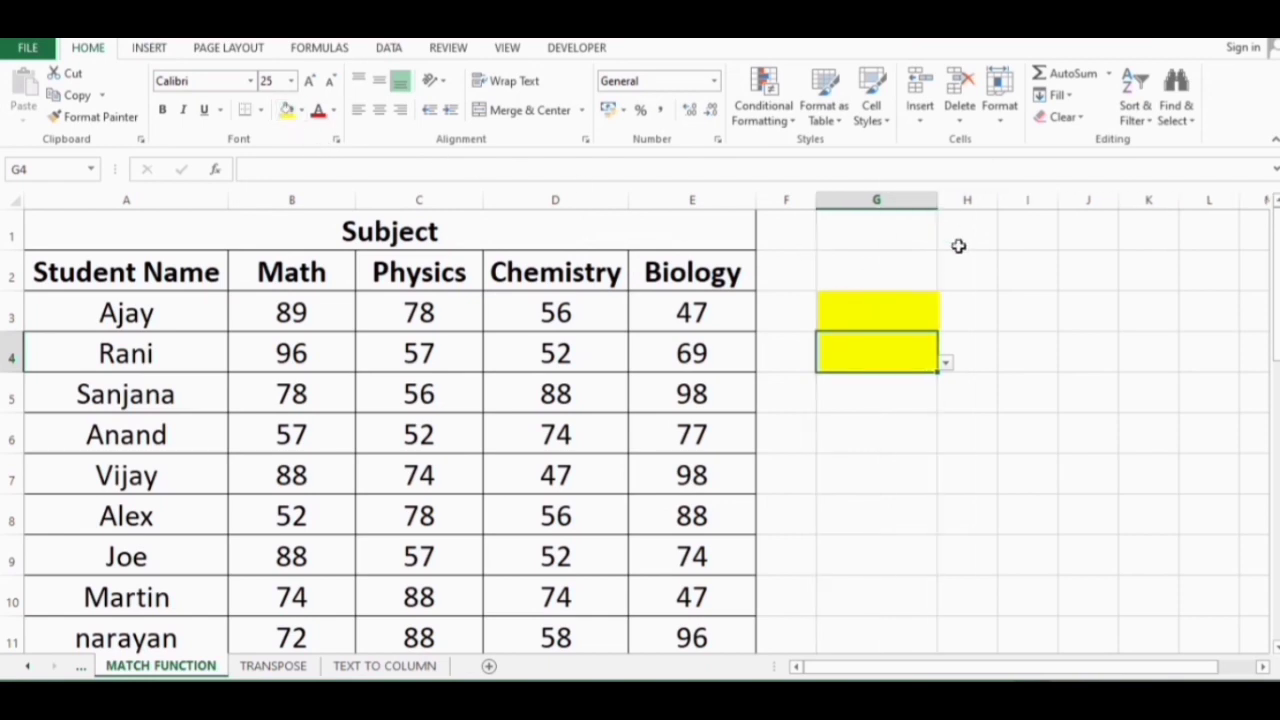
{"action": "left_click", "coordinate": [923, 303]}
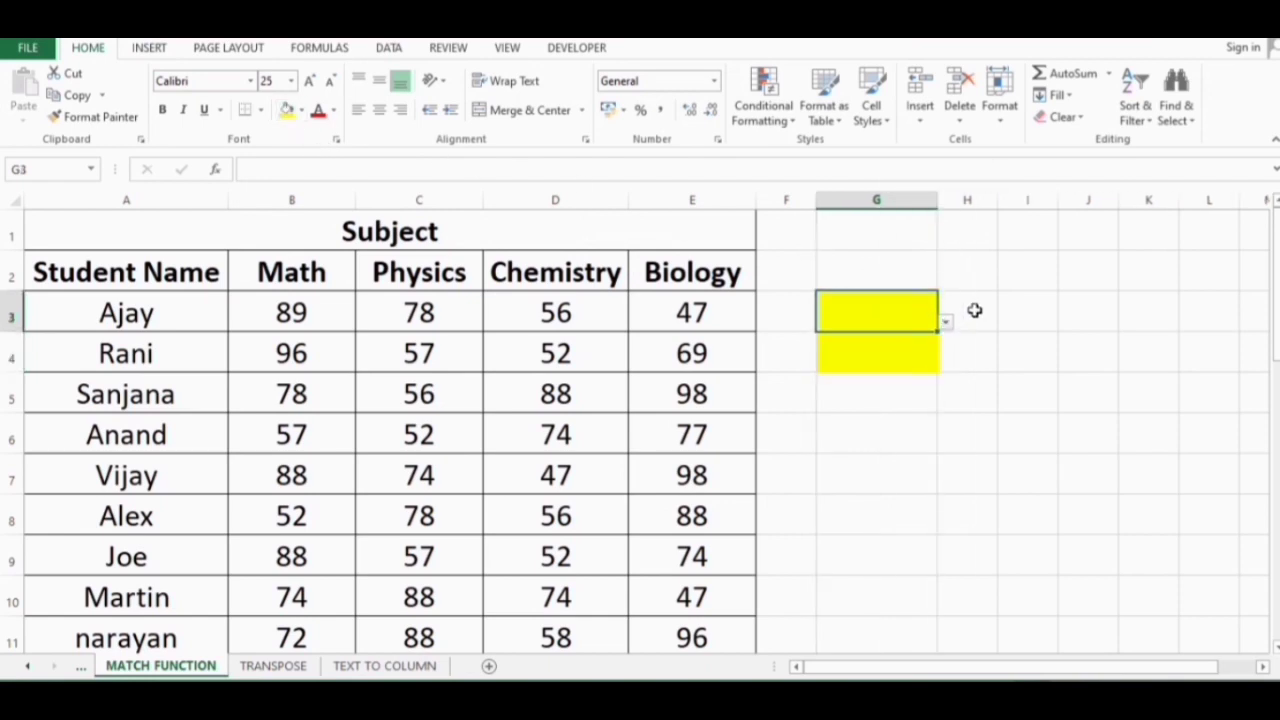
{"action": "left_click", "coordinate": [975, 310]}
Step: Widen column H and enter the heading RESULT in H2
{"action": "left_click_drag", "start_coordinate": [995, 200], "coordinate": [1106, 200]}
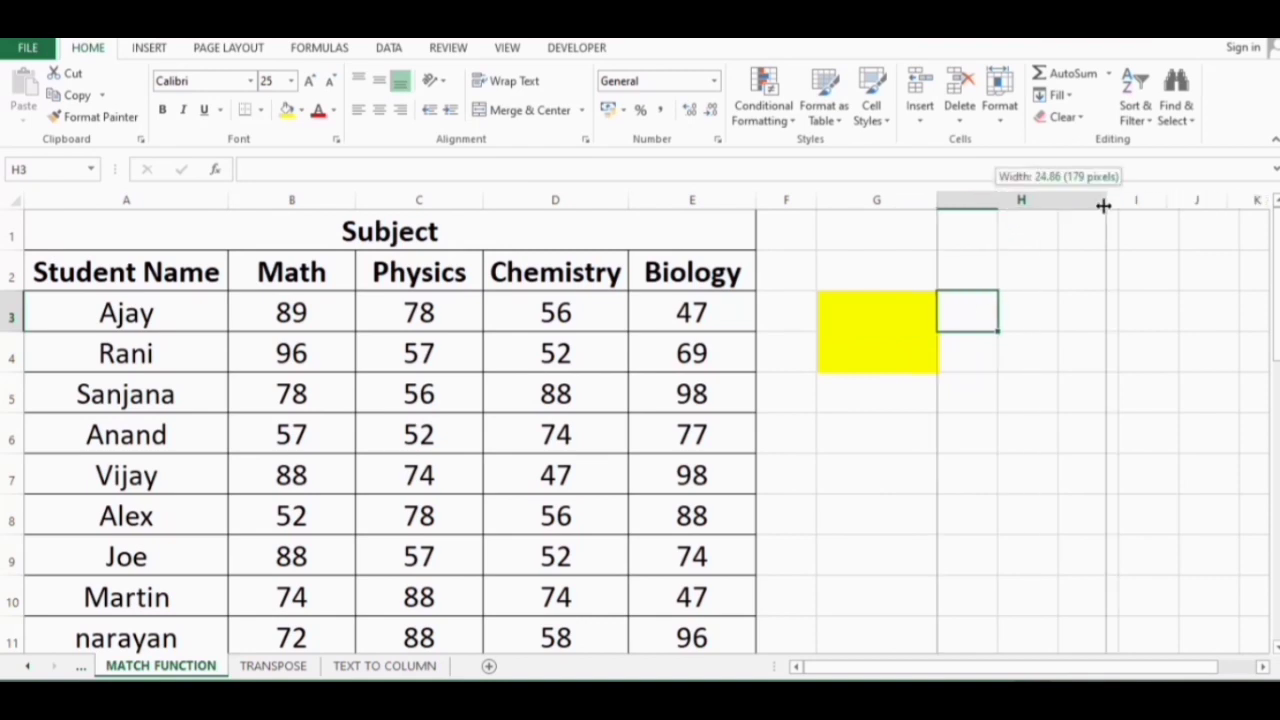
{"action": "left_click", "coordinate": [1033, 273]}
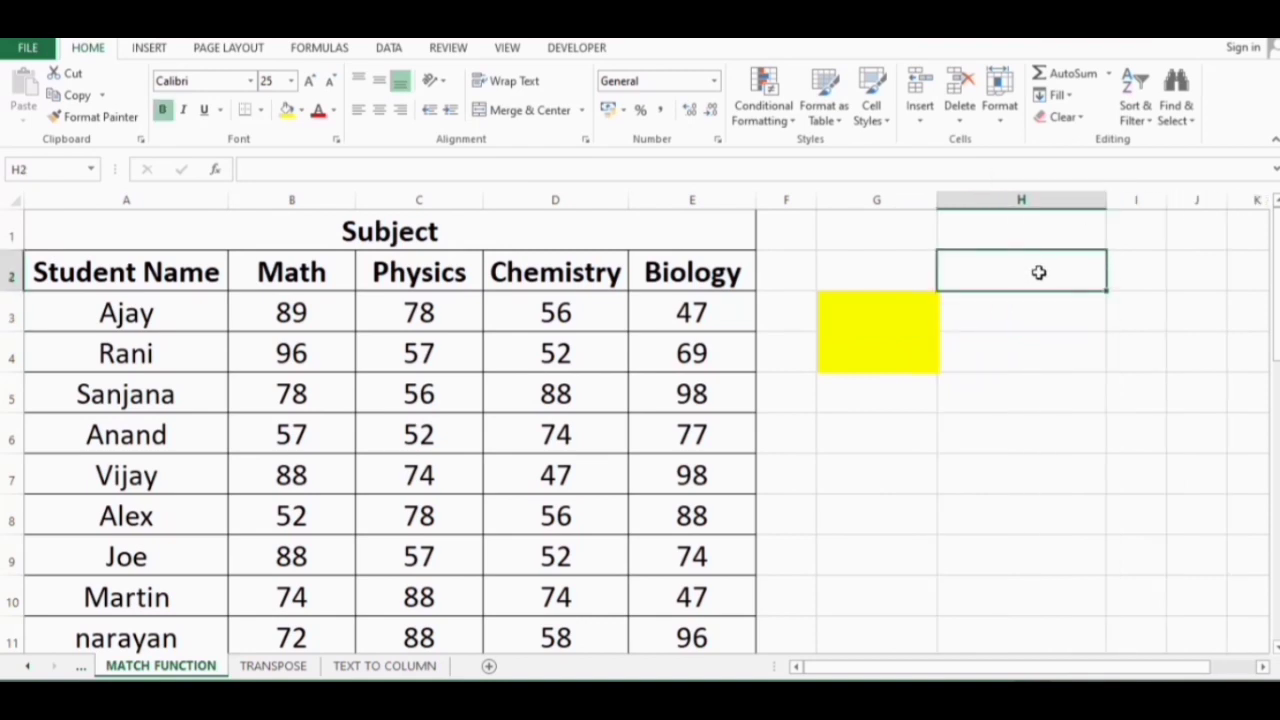
{"action": "type", "text": "RESULT"}
{"action": "key", "text": "Return"}
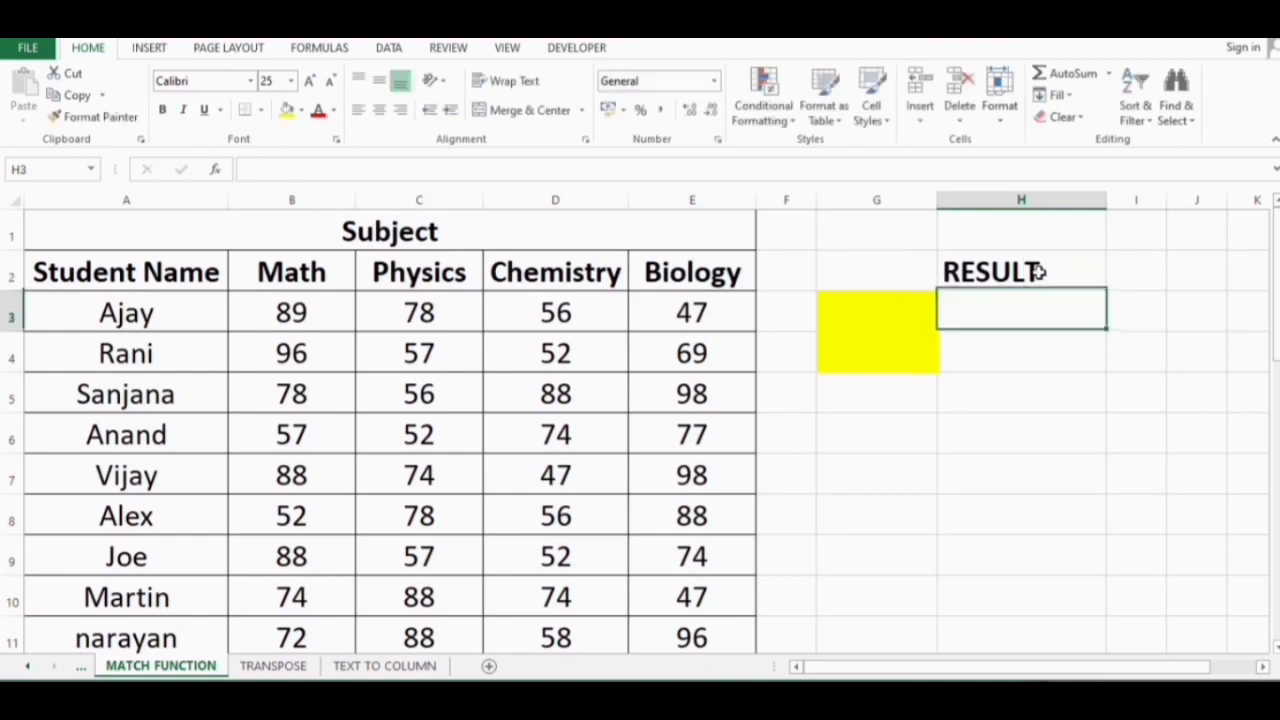
Step: Choose Sanjana in the G3 drop-down and Chemistry in the G4 drop-down
{"action": "left_click", "coordinate": [930, 312]}
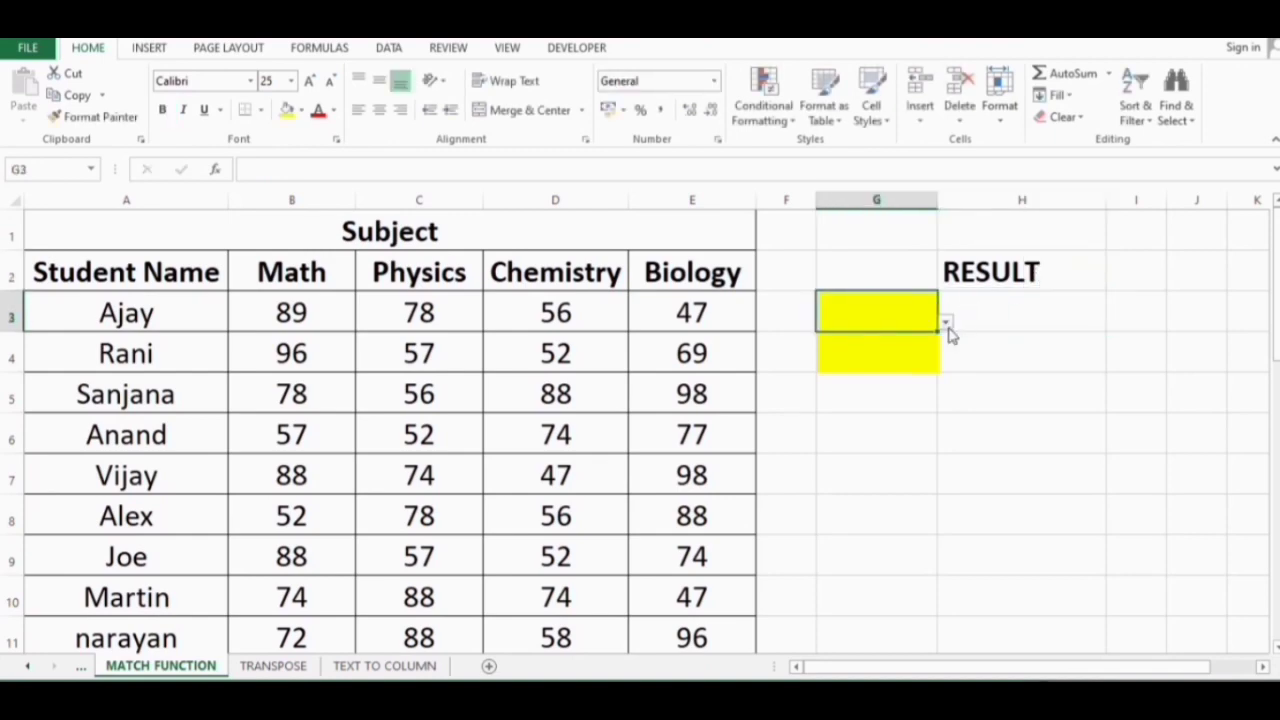
{"action": "left_click", "coordinate": [945, 322]}
{"action": "left_click", "coordinate": [832, 363]}
{"action": "left_click", "coordinate": [933, 351]}
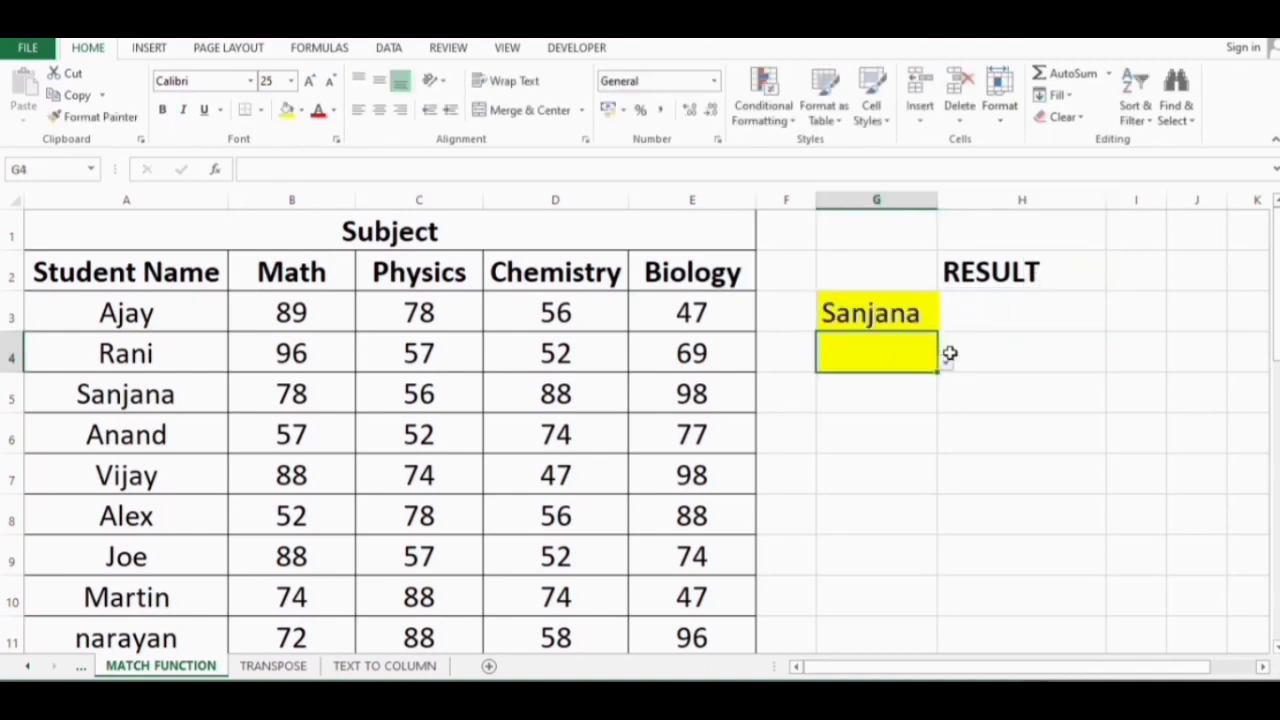
{"action": "left_click", "coordinate": [945, 364]}
{"action": "left_click", "coordinate": [905, 403]}
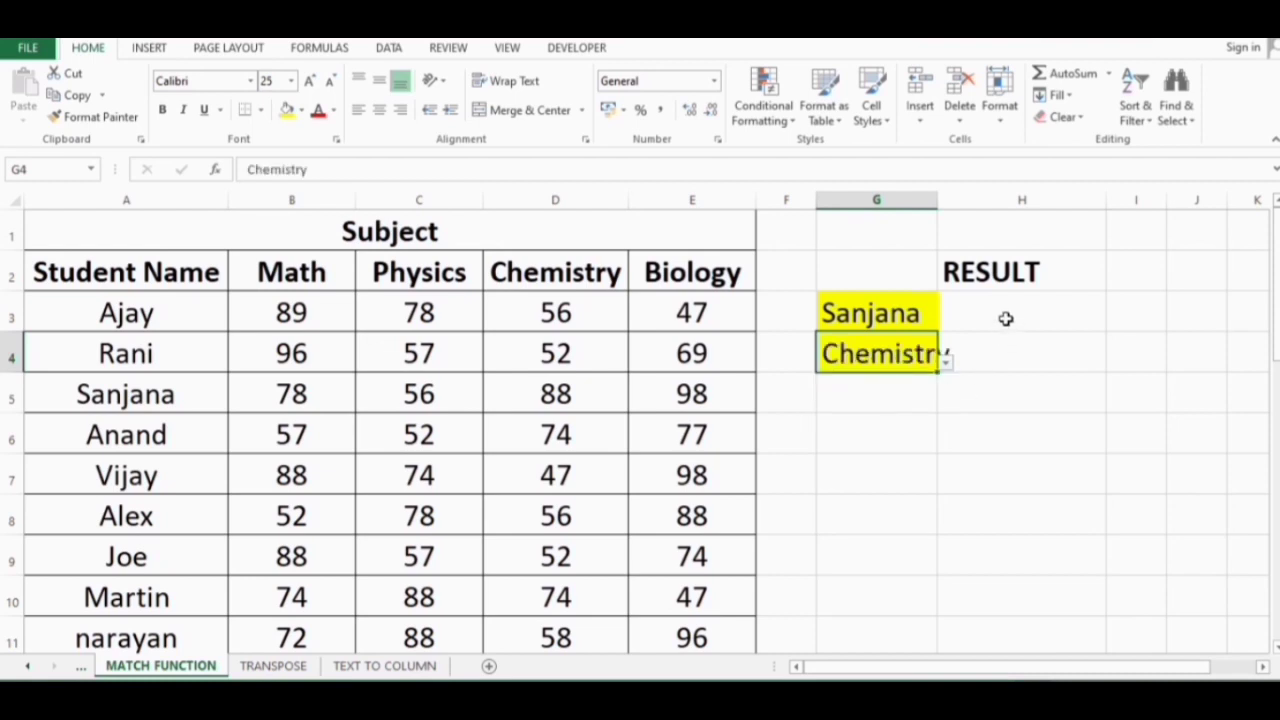
{"action": "left_click", "coordinate": [1006, 318]}
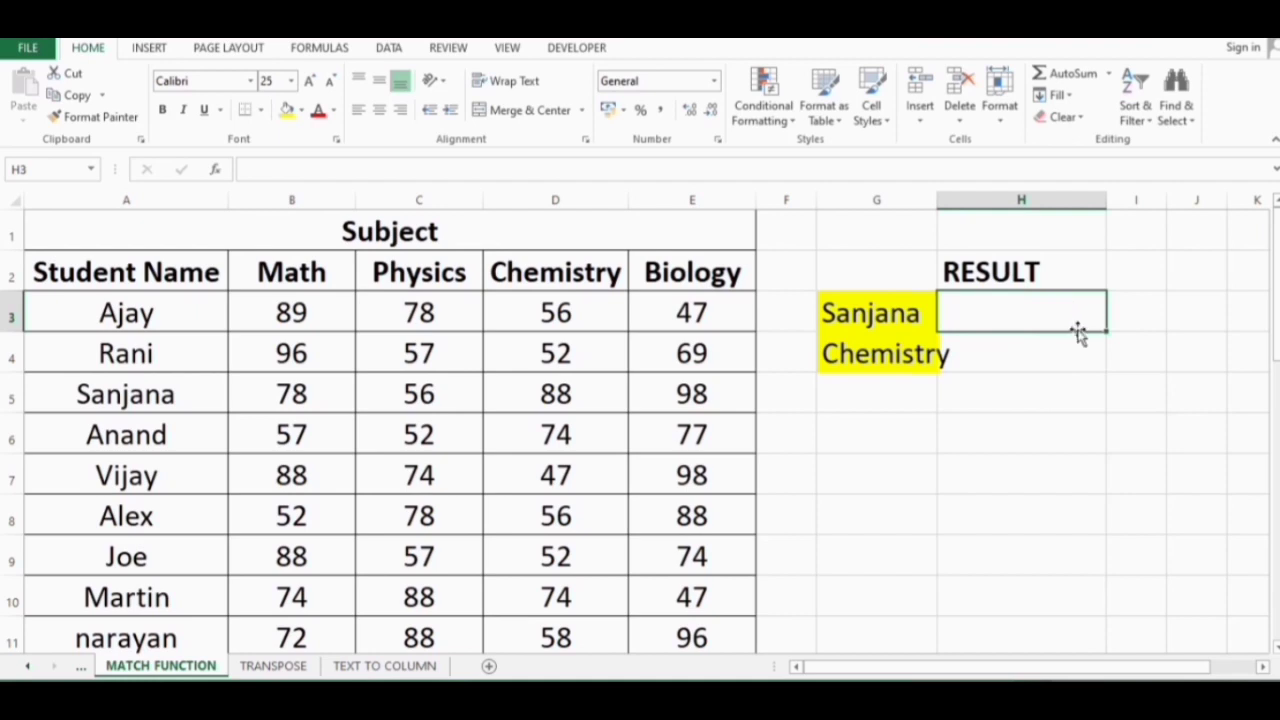
Step: Start =VLOOKUP in H3 with G3 as lookup value and A3:E28 as table
{"action": "type", "text": "="}
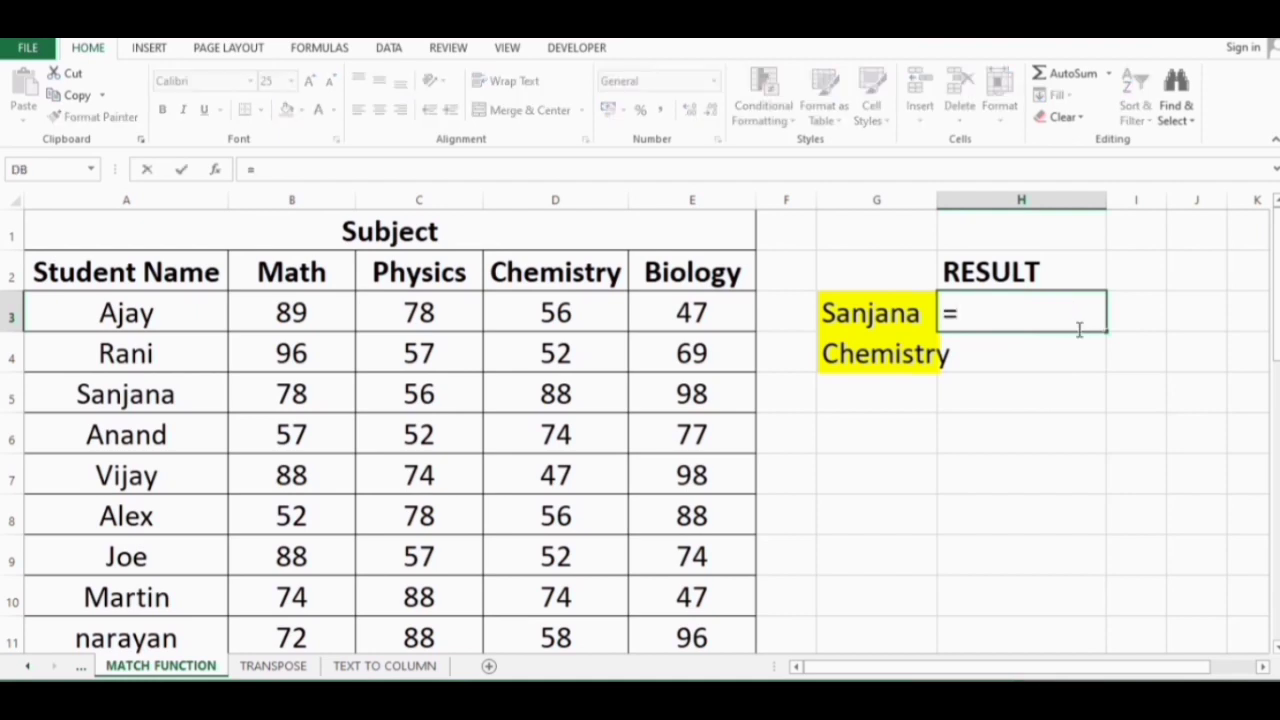
{"action": "type", "text": "VLOOK"}
{"action": "key", "text": "Tab"}
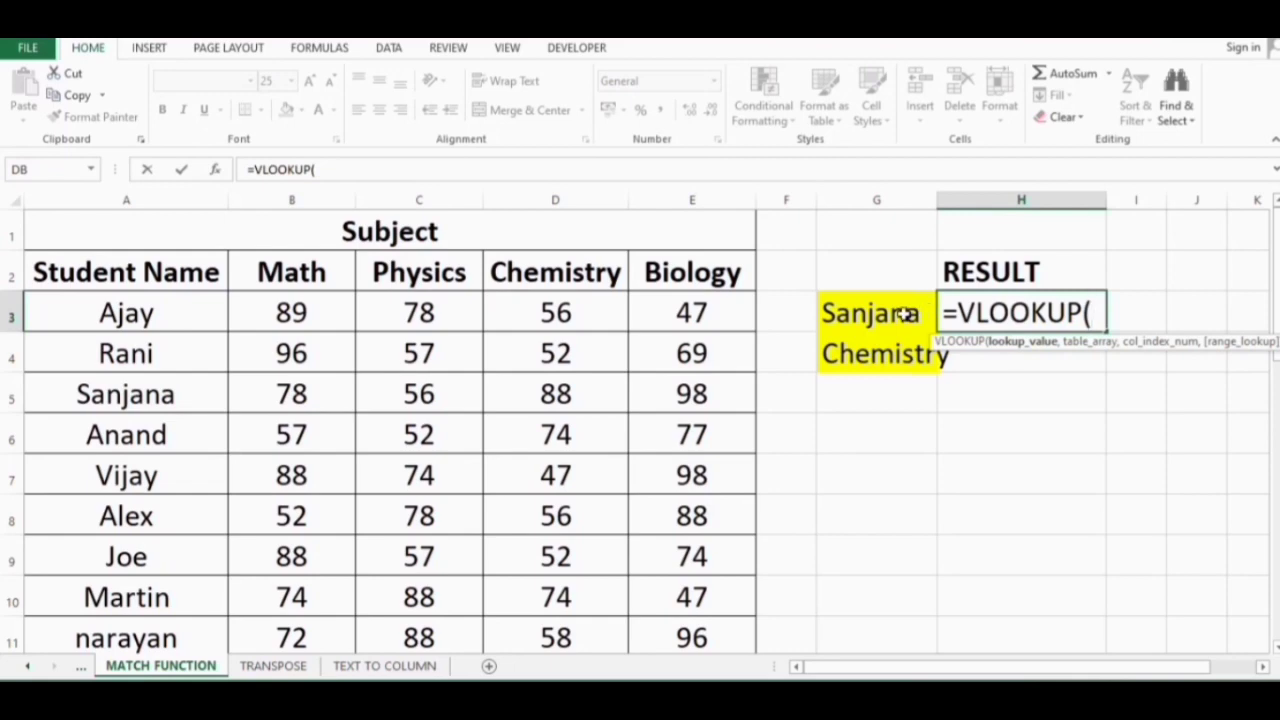
{"action": "left_click", "coordinate": [905, 314]}
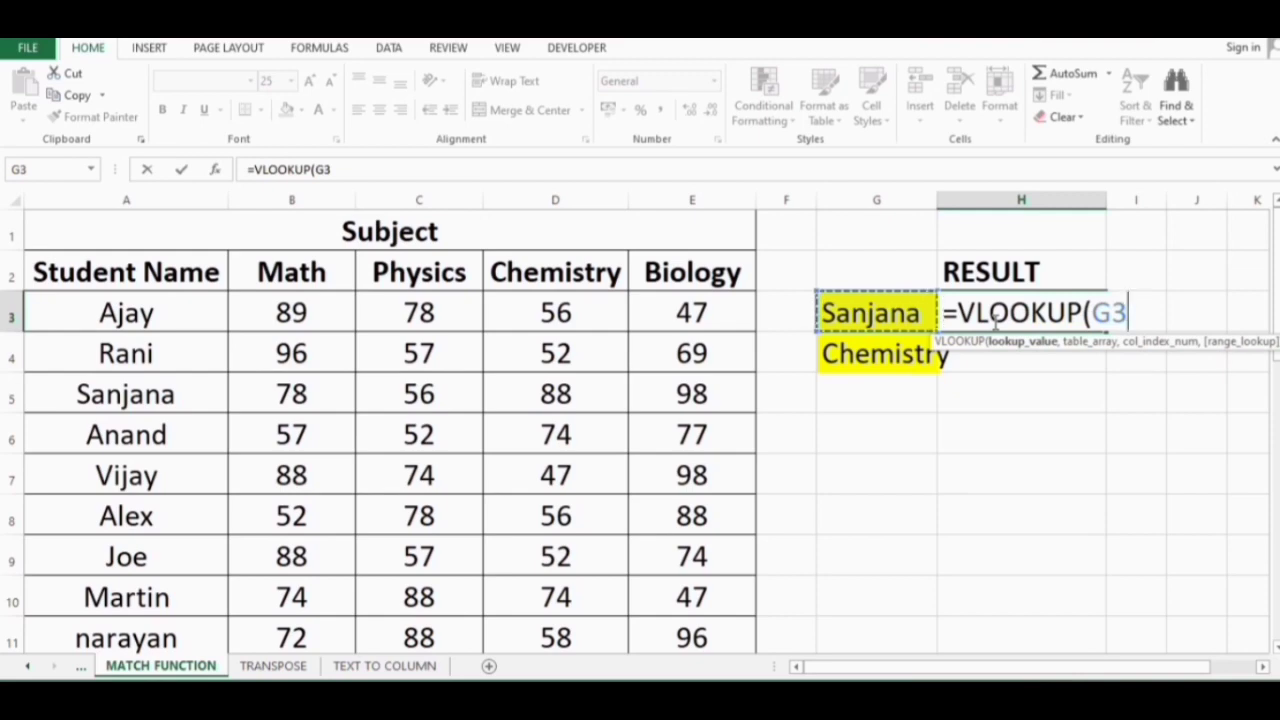
{"action": "type", "text": ","}
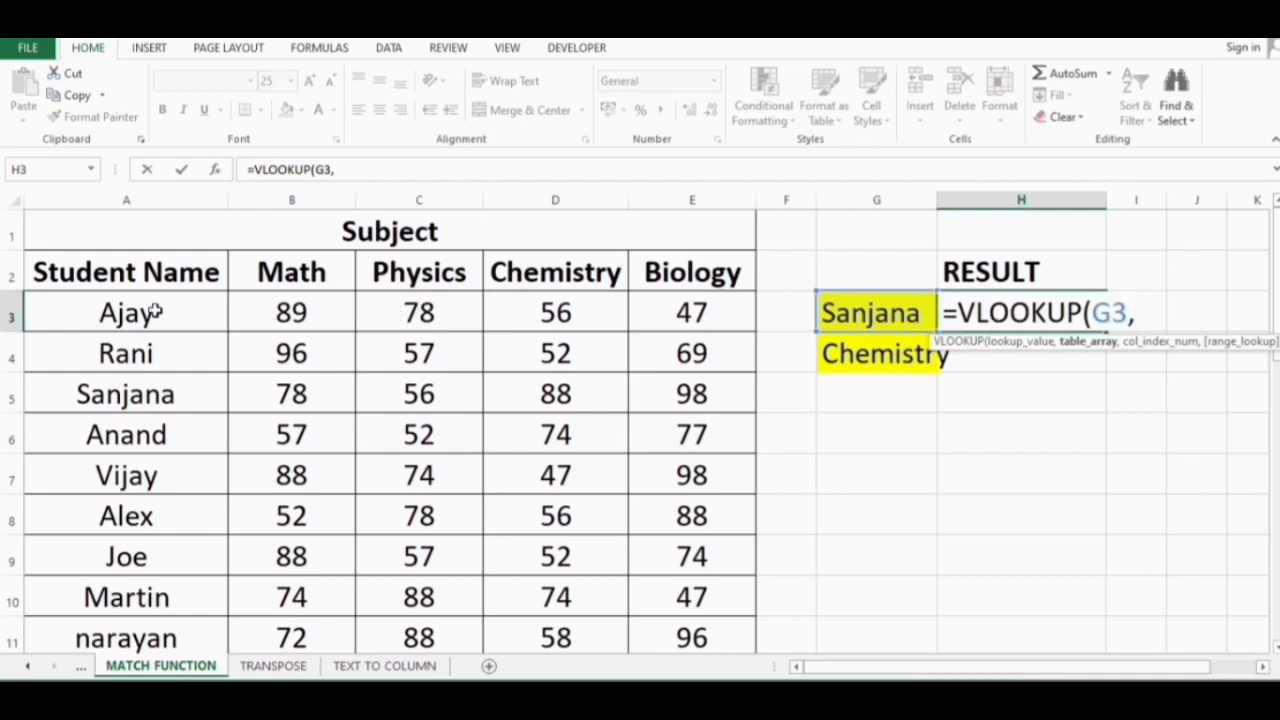
{"action": "mouse_move", "coordinate": [157, 312]}
{"action": "left_mouse_down"}
{"action": "mouse_move", "coordinate": [757, 583]}
{"action": "mouse_move", "coordinate": [704, 671]}
{"action": "mouse_move", "coordinate": [714, 526]}
{"action": "left_mouse_up"}
{"action": "scroll", "coordinate": [909, 437], "scroll_direction": "up", "scroll_amount": 3}
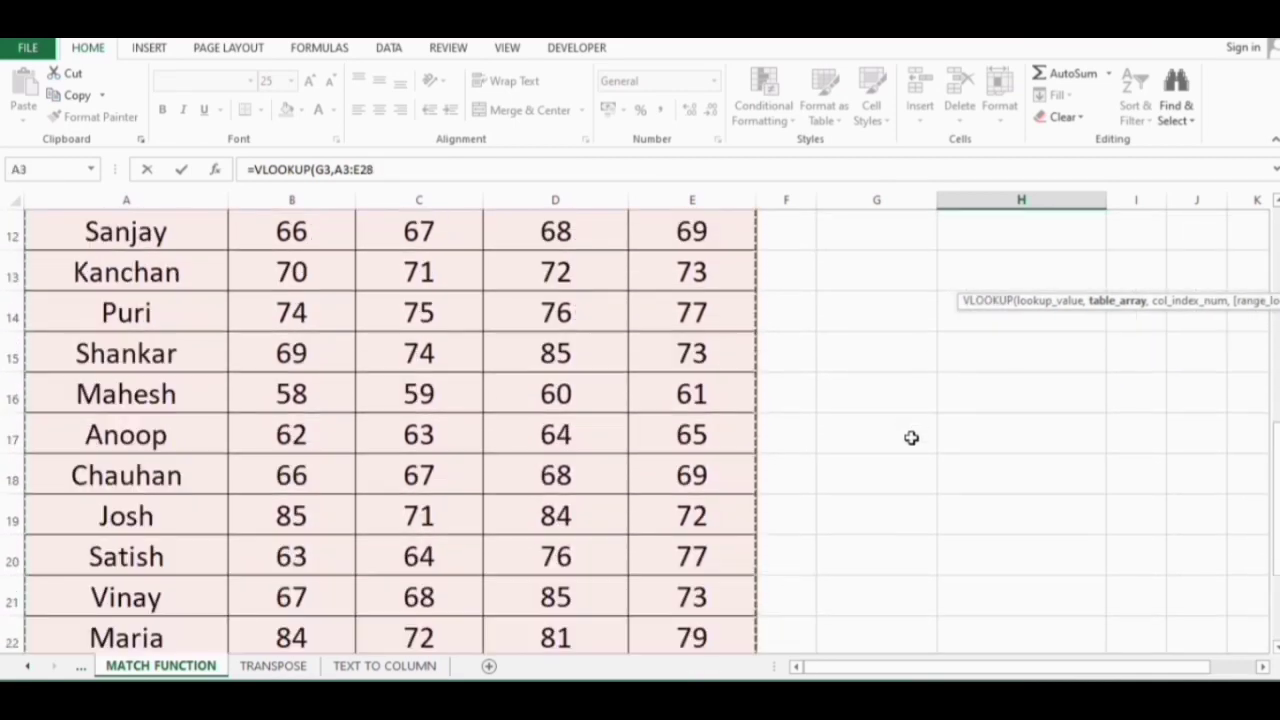
{"action": "scroll", "coordinate": [937, 403], "scroll_direction": "up", "scroll_amount": 4}
Step: Make the table range absolute as $A$3:$E$28 and begin the MATCH argument
{"action": "left_click", "coordinate": [1134, 316]}
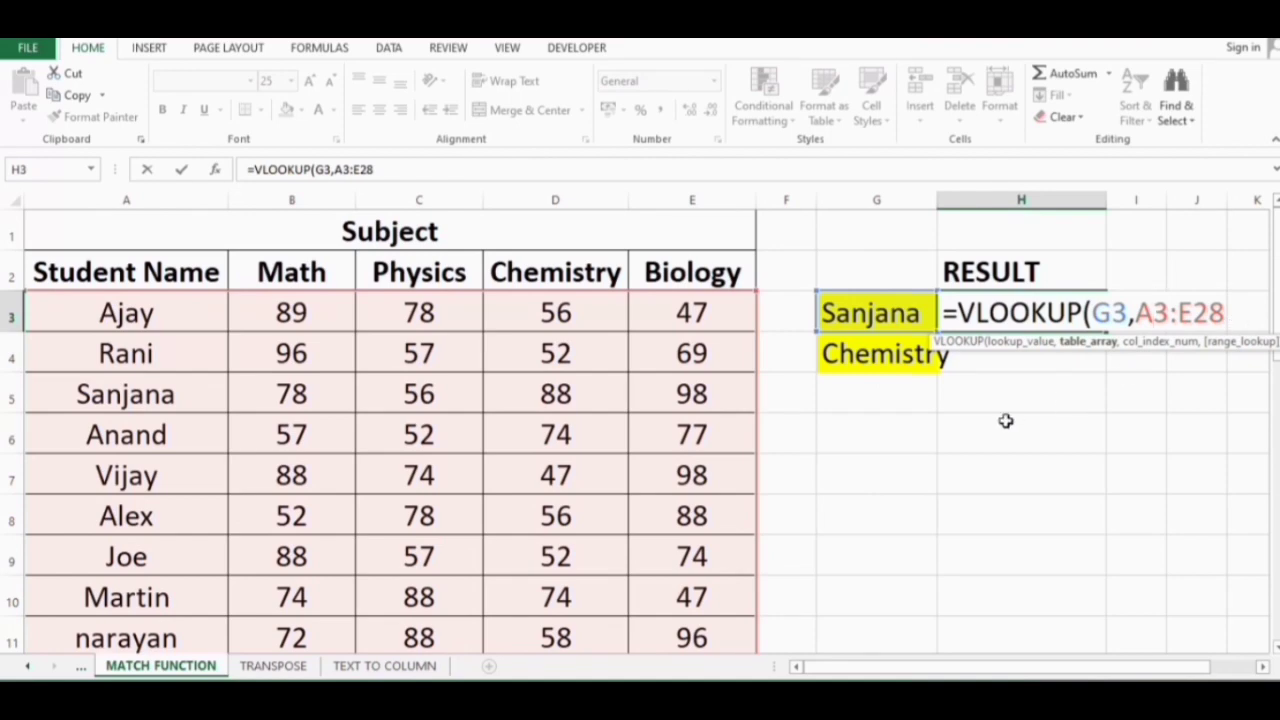
{"action": "key", "text": "Left"}
{"action": "type", "text": "$"}
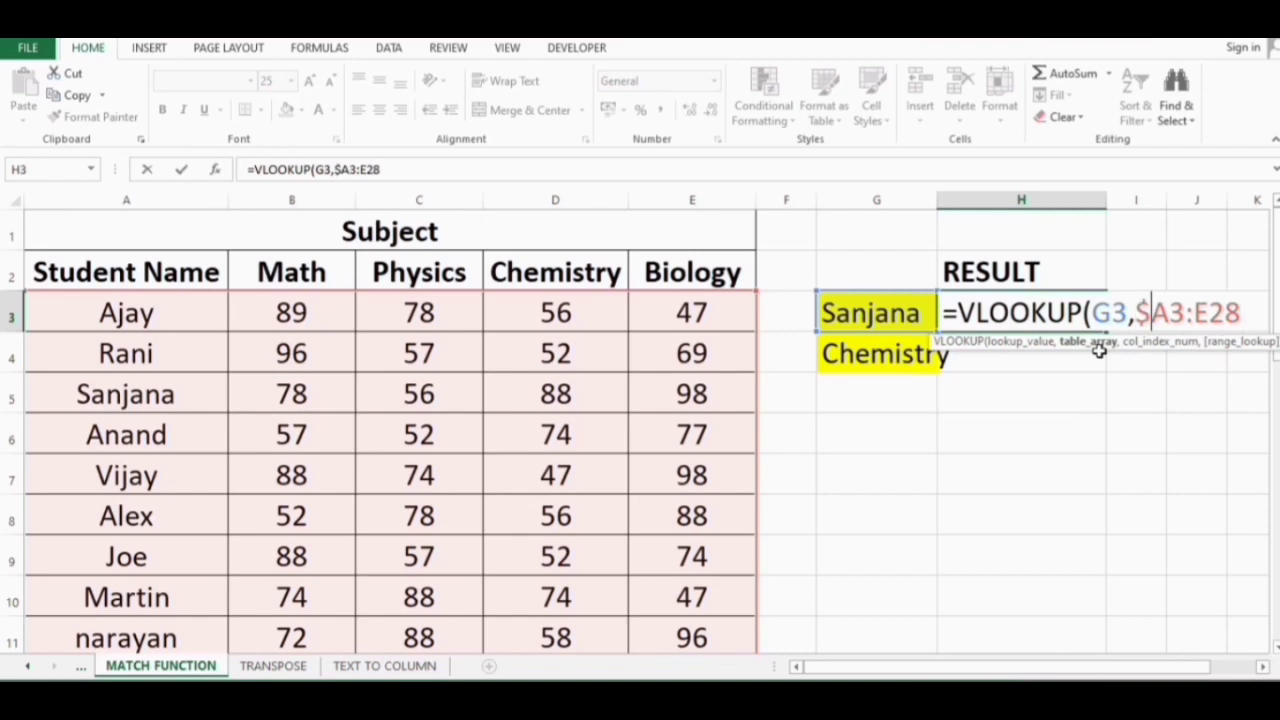
{"action": "key", "text": "Right"}
{"action": "type", "text": "$"}
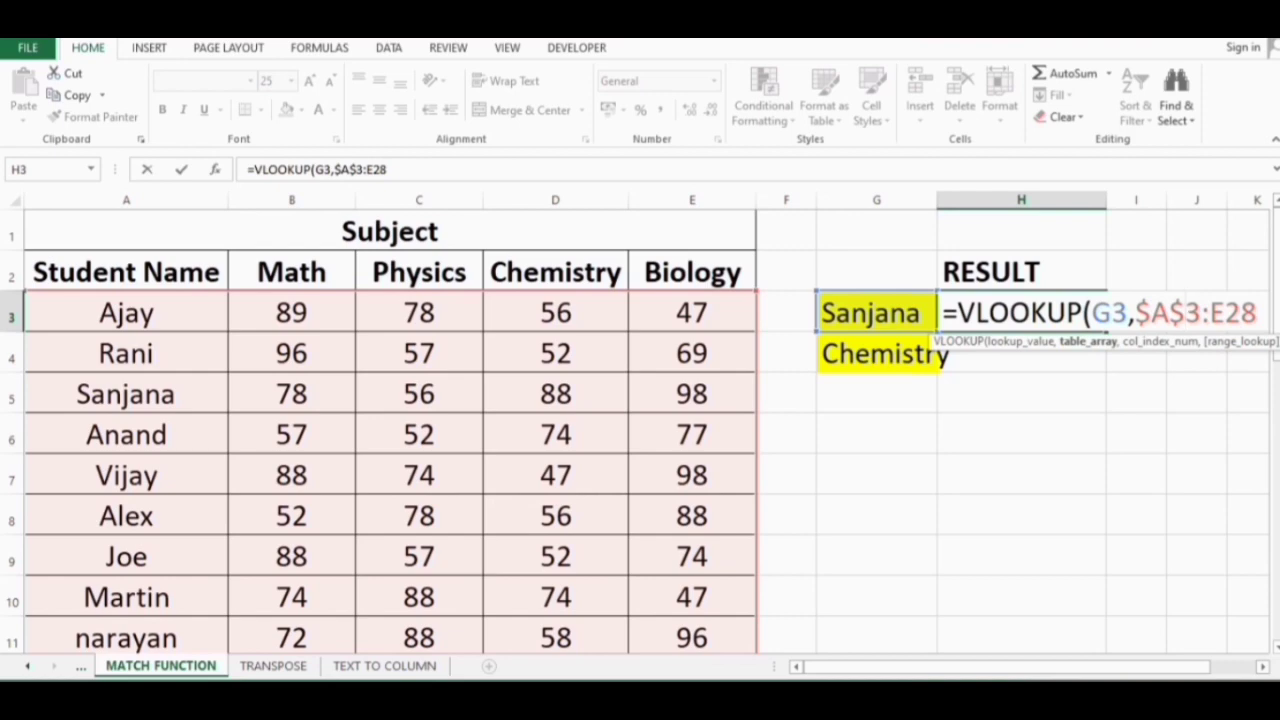
{"action": "key", "text": "Right"}
{"action": "key", "text": "Right"}
{"action": "type", "text": "$"}
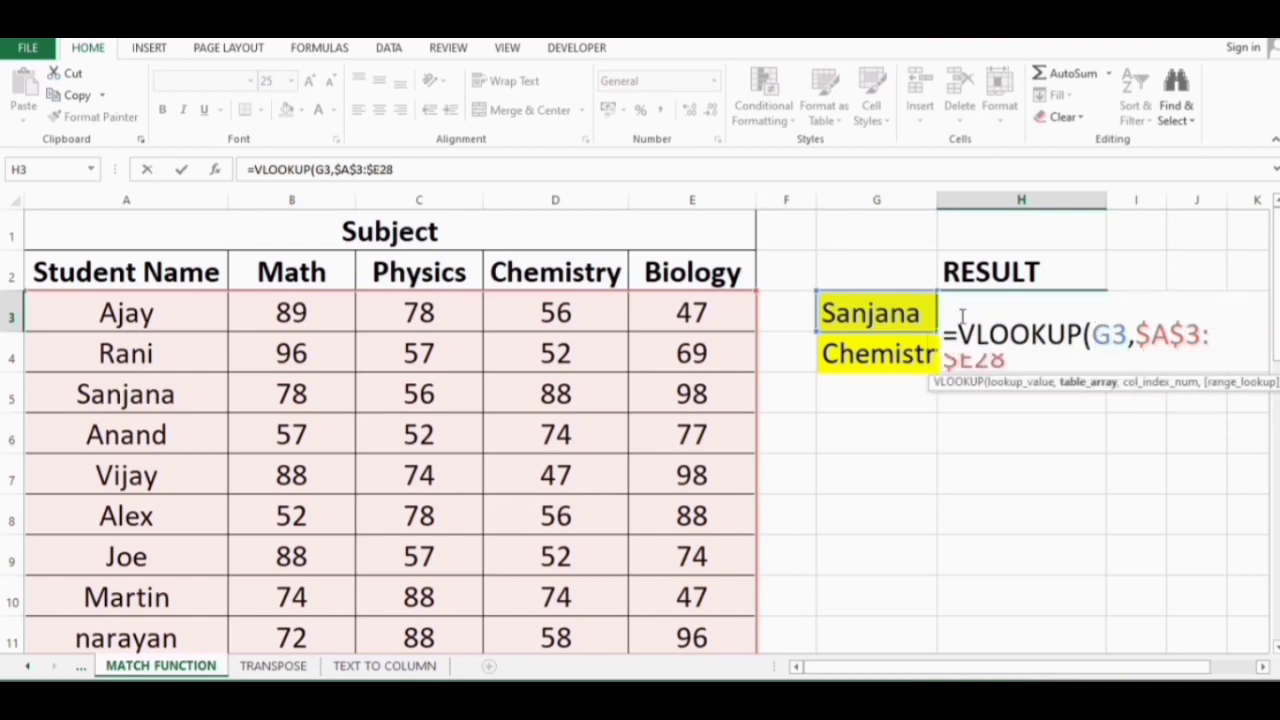
{"action": "key", "text": "Right"}
{"action": "type", "text": "$28"}
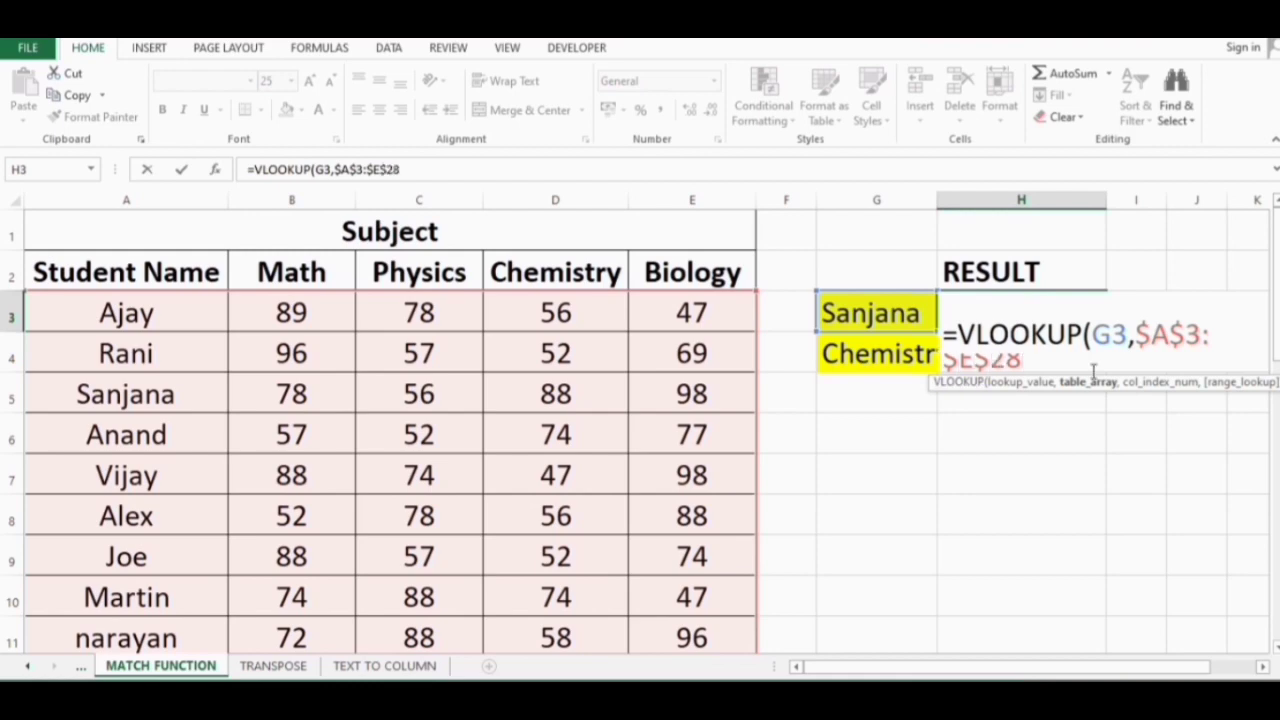
{"action": "type", "text": ","}
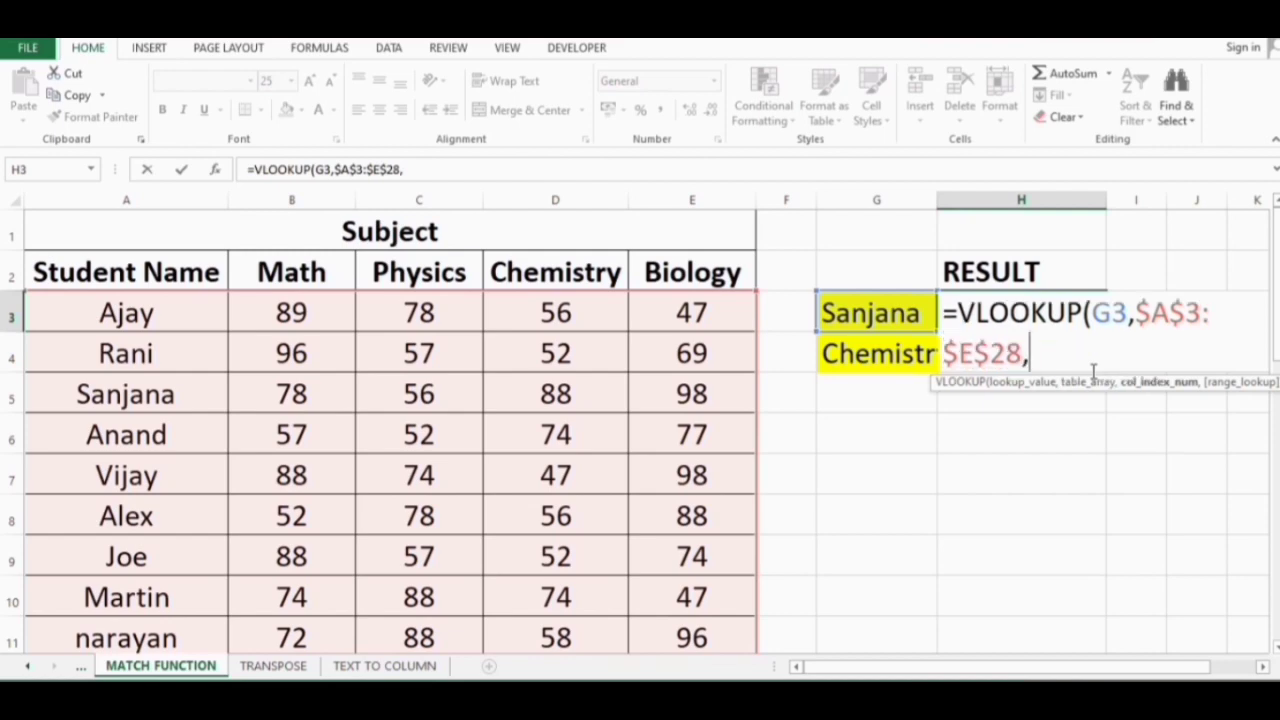
{"action": "type", "text": "MA"}
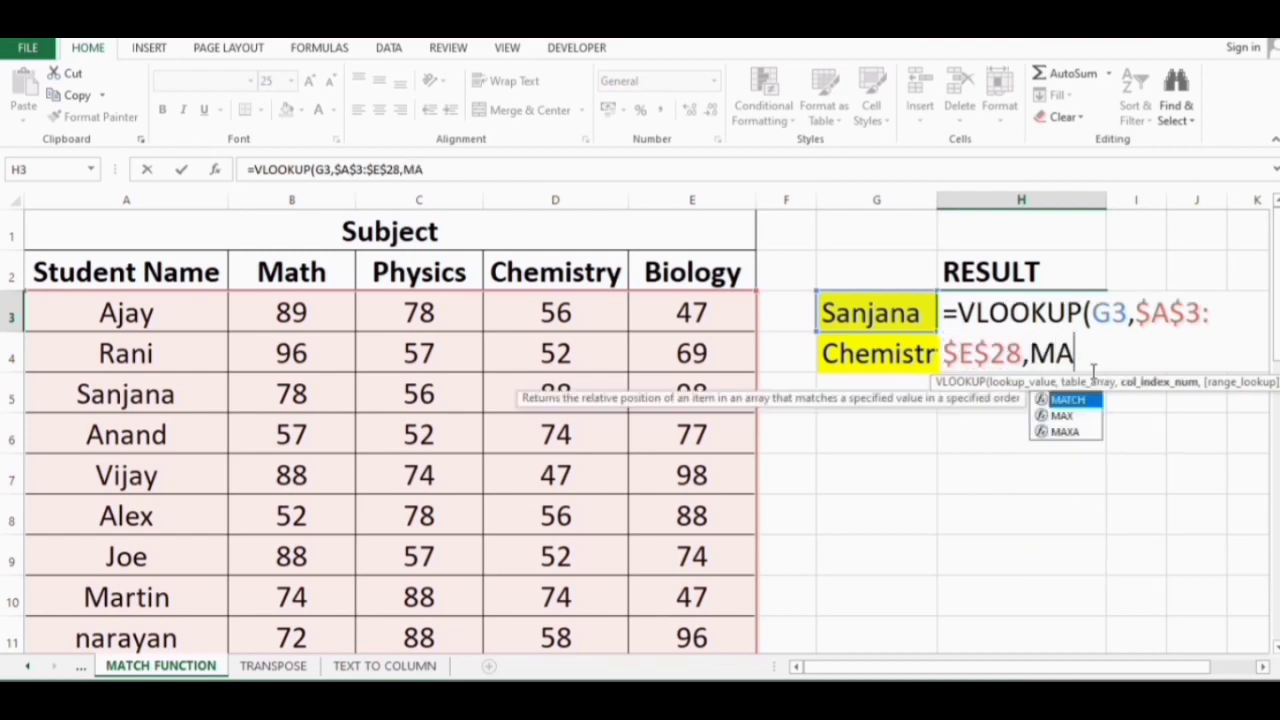
Step: Use MATCH(G4,$A$2:$E$2,0) as the column number and close VLOOKUP with exact match 0
{"action": "key", "text": "Tab"}
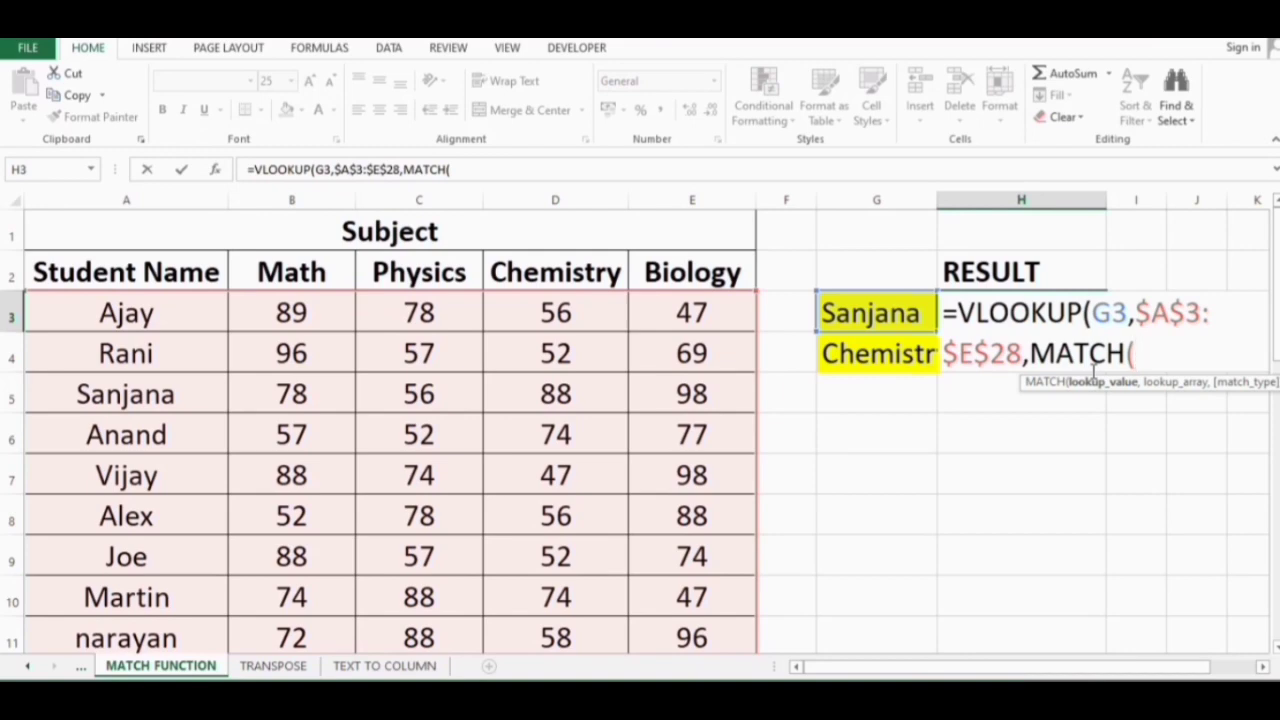
{"action": "left_click", "coordinate": [895, 350]}
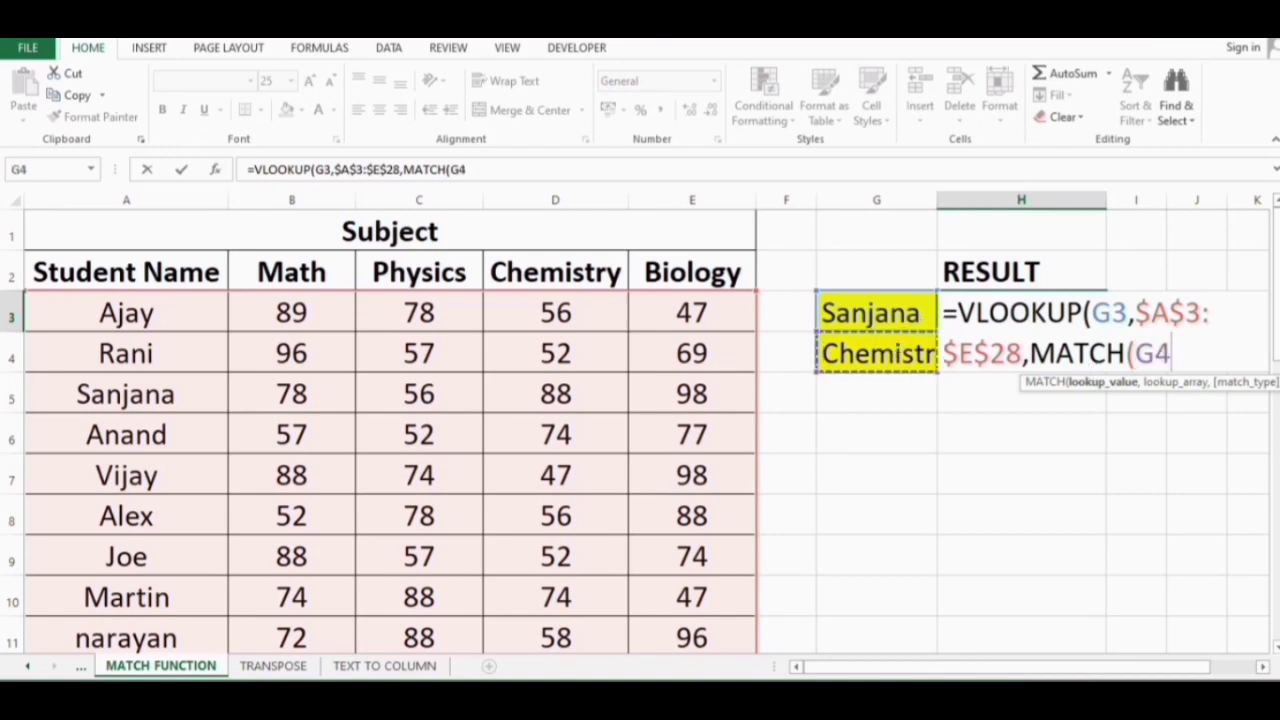
{"action": "type", "text": ","}
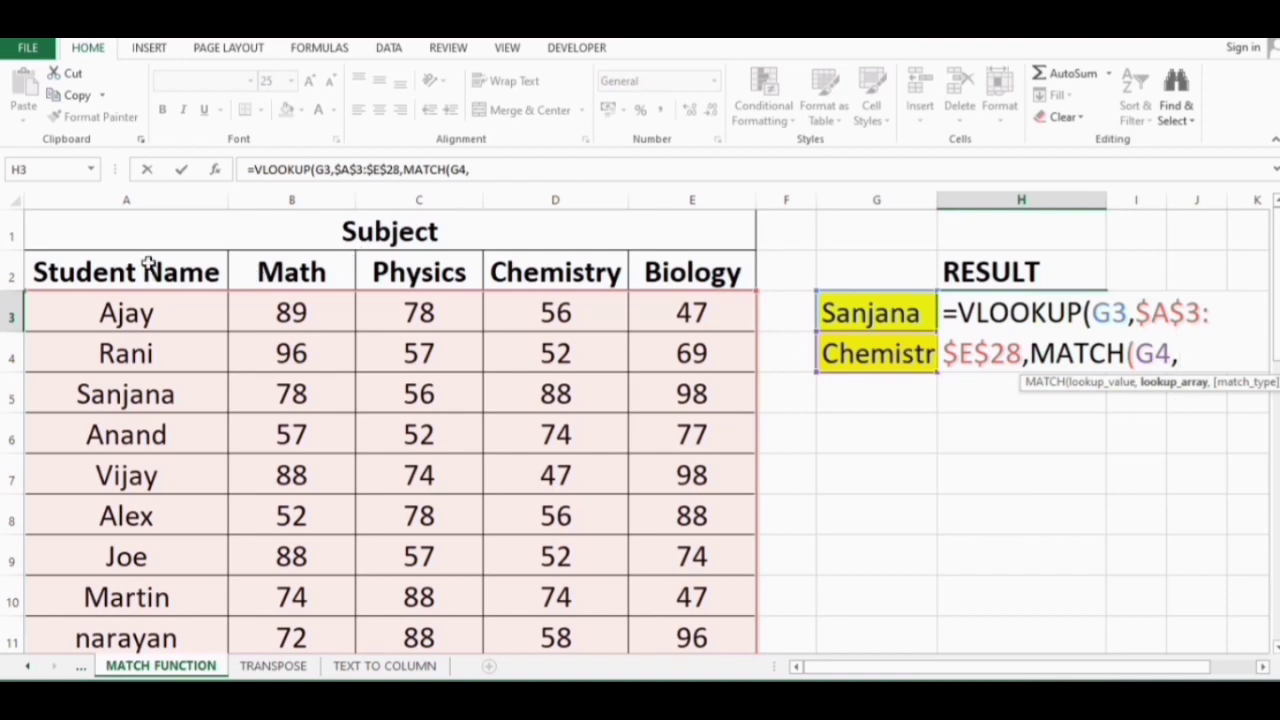
{"action": "left_click_drag", "start_coordinate": [148, 263], "coordinate": [680, 272]}
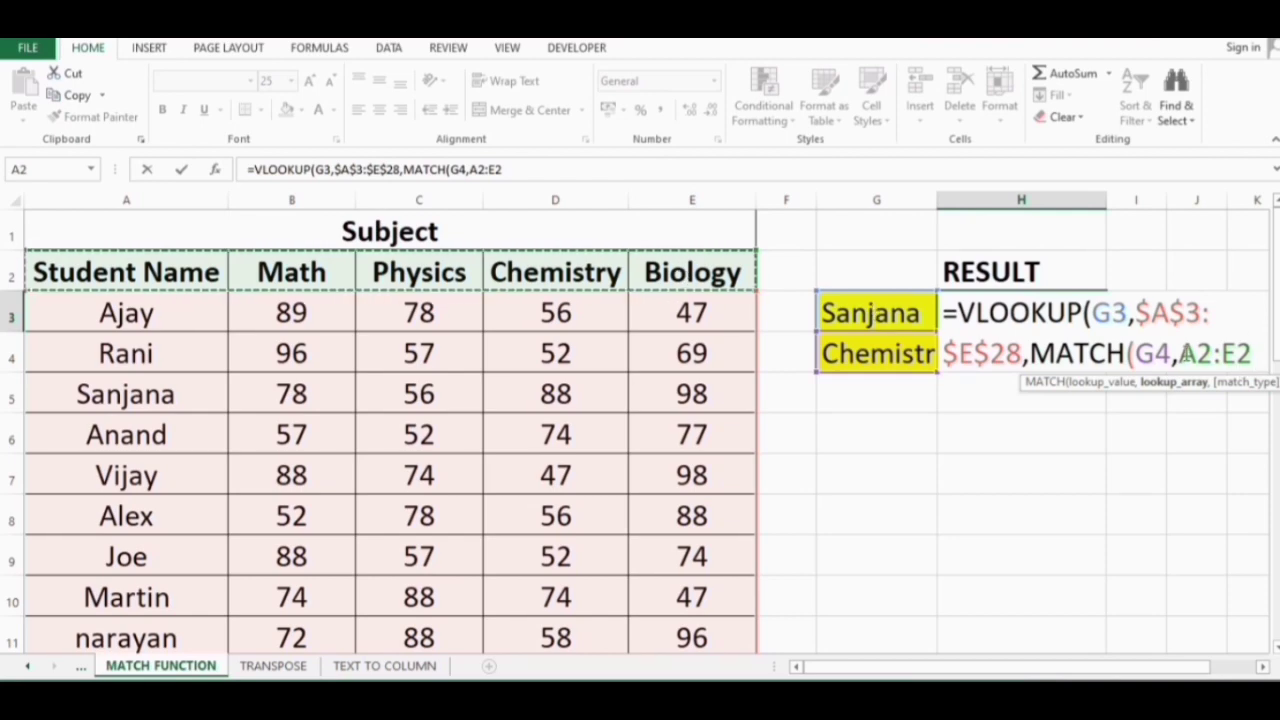
{"action": "left_click", "coordinate": [1256, 353]}
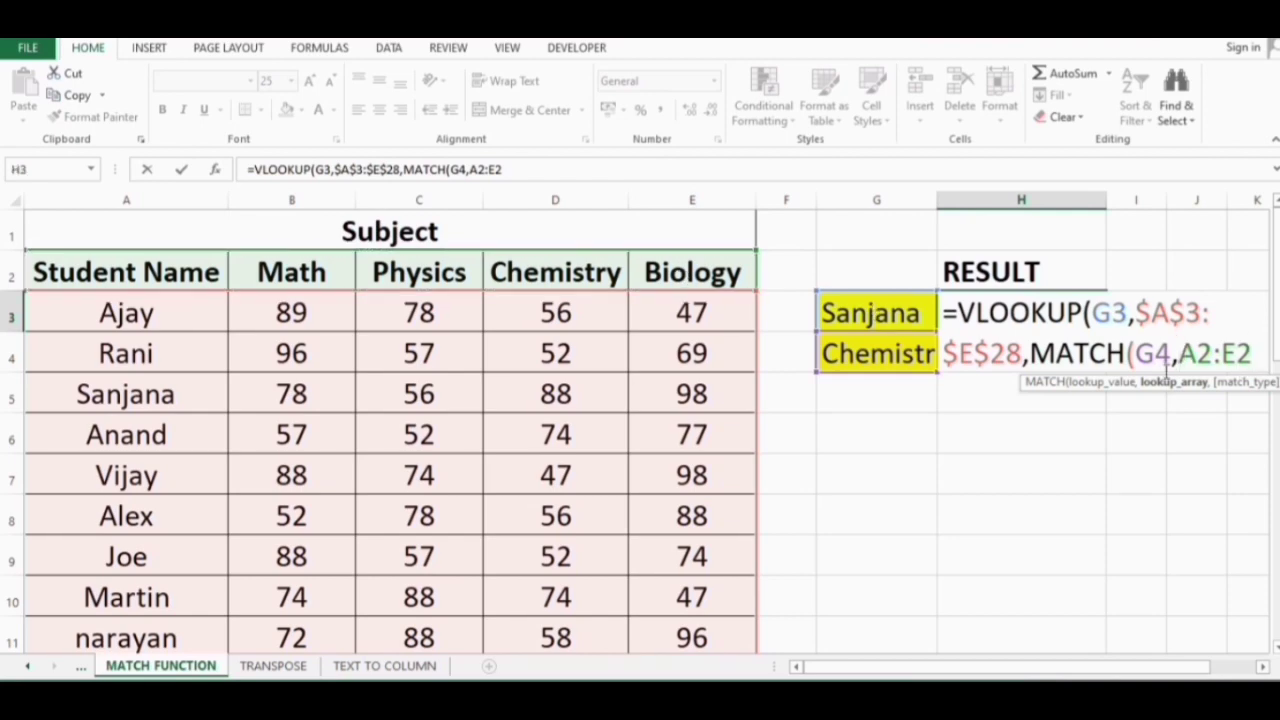
{"action": "type", "text": "$A"}
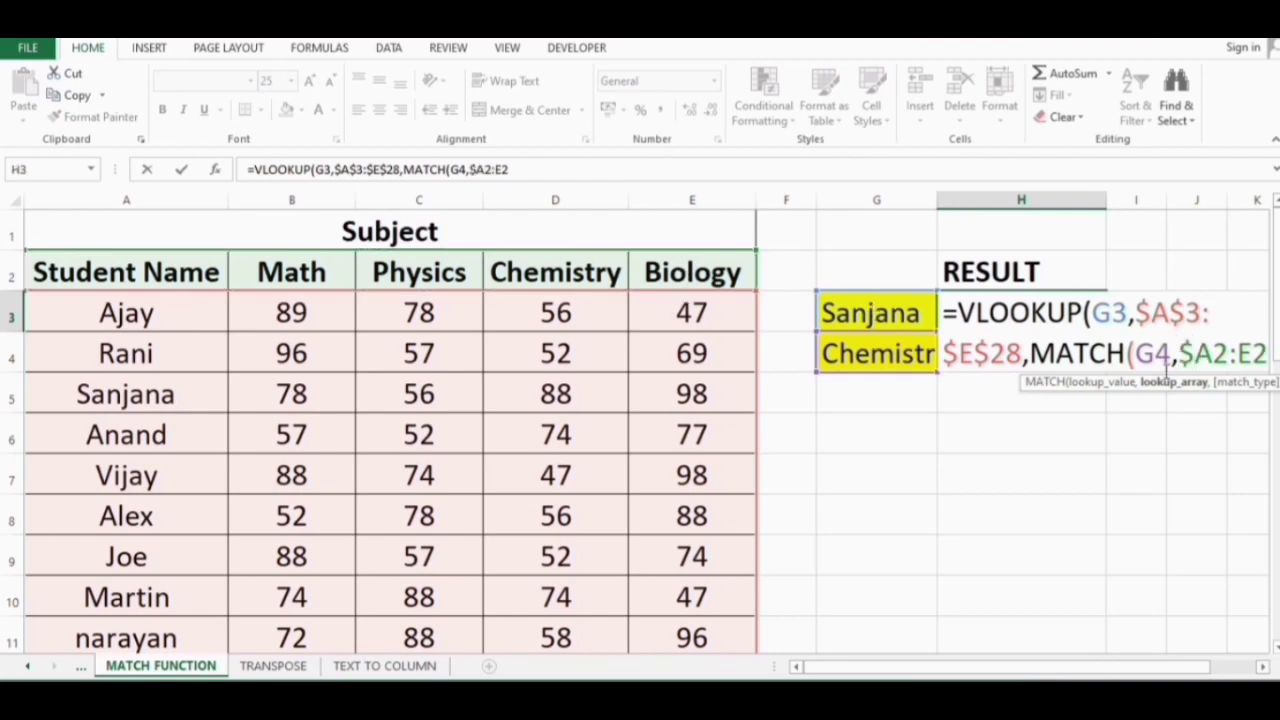
{"action": "type", "text": "$3:"}
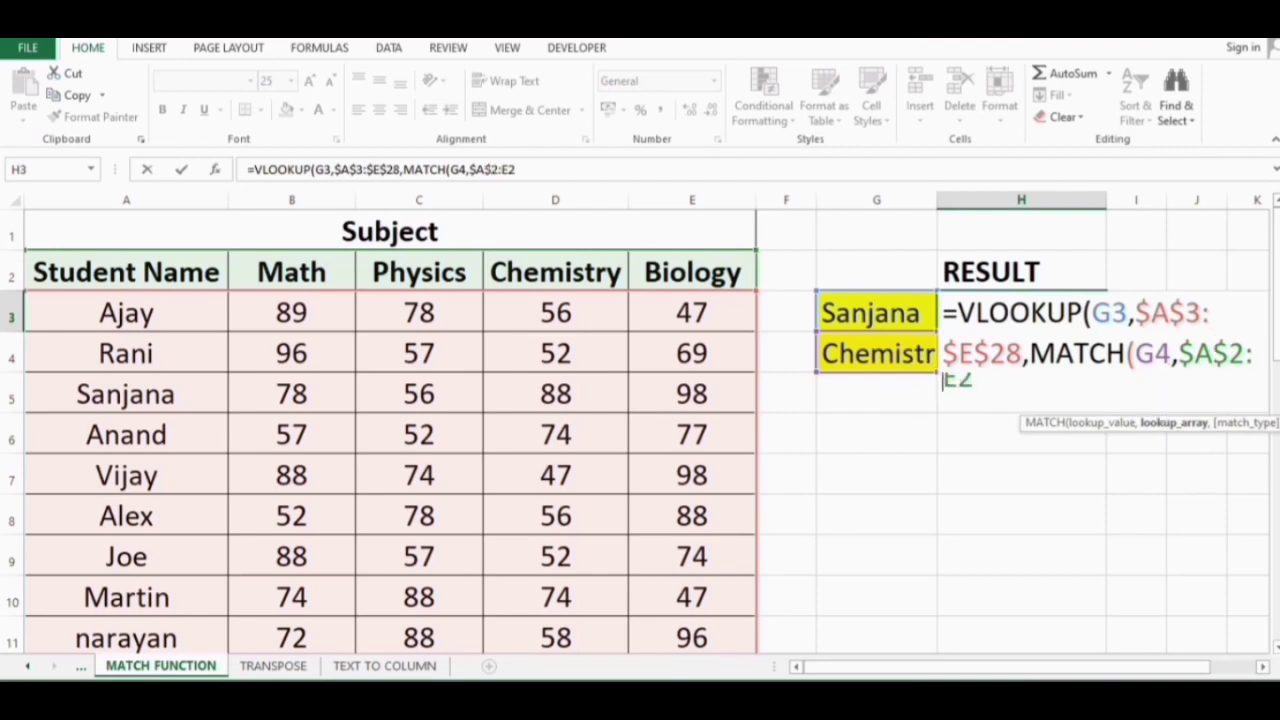
{"action": "type", "text": "$E"}
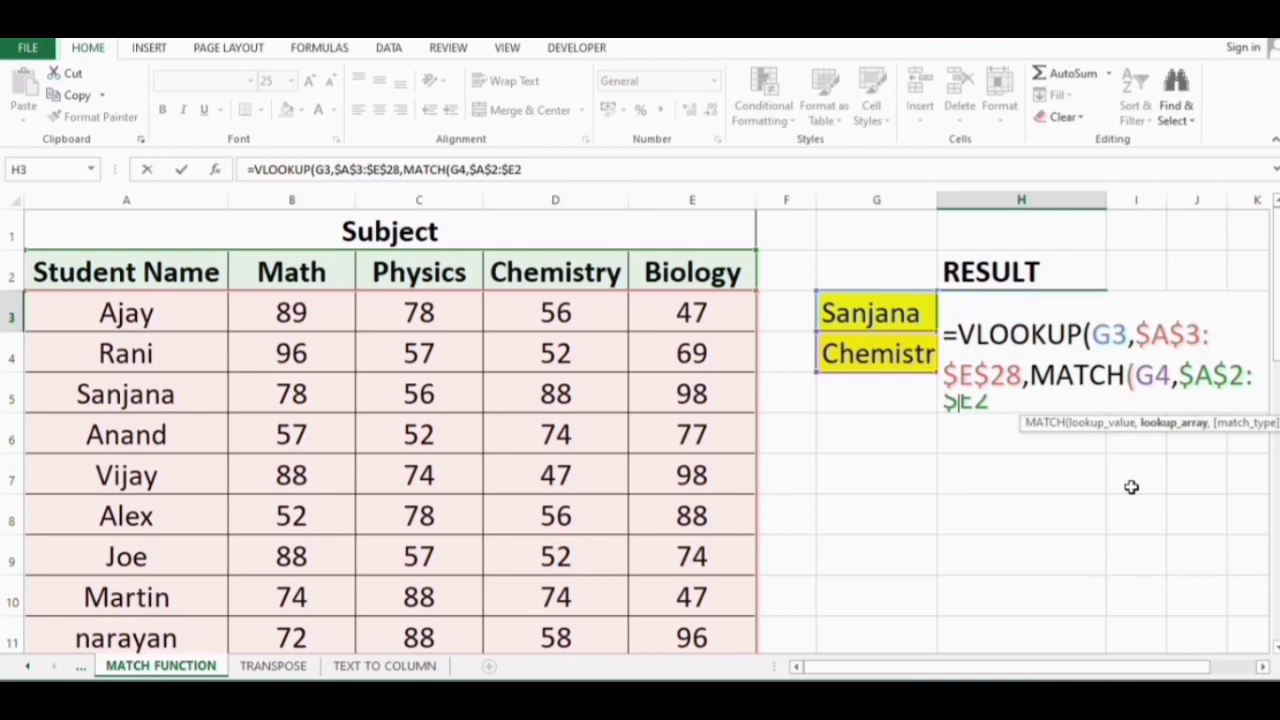
{"action": "type", "text": "$"}
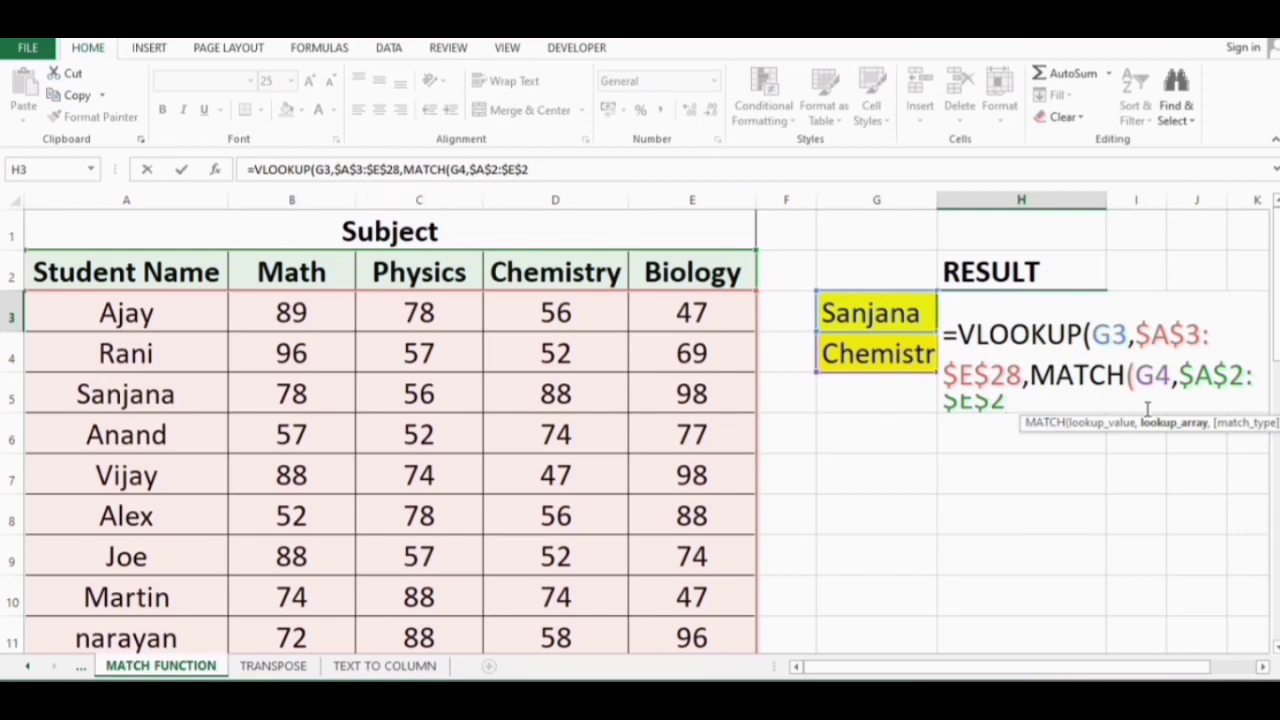
{"action": "type", "text": ","}
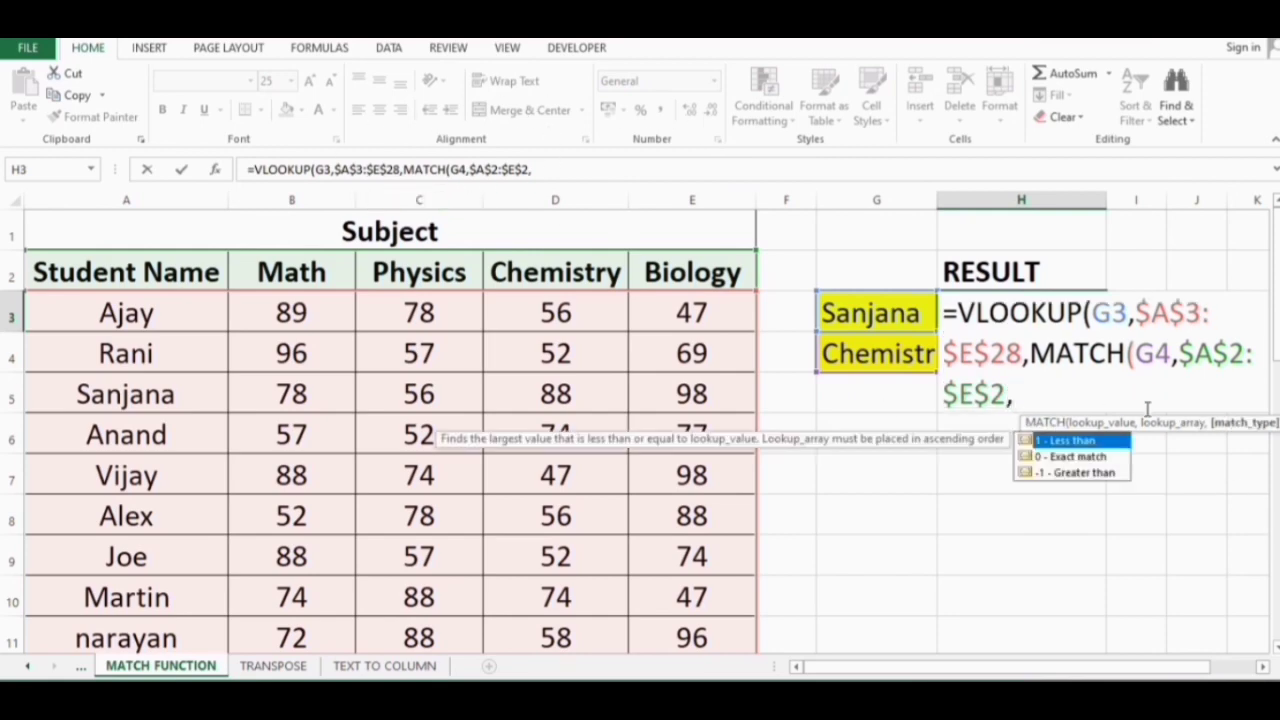
{"action": "type", "text": "0"}
{"action": "type", "text": "),"}
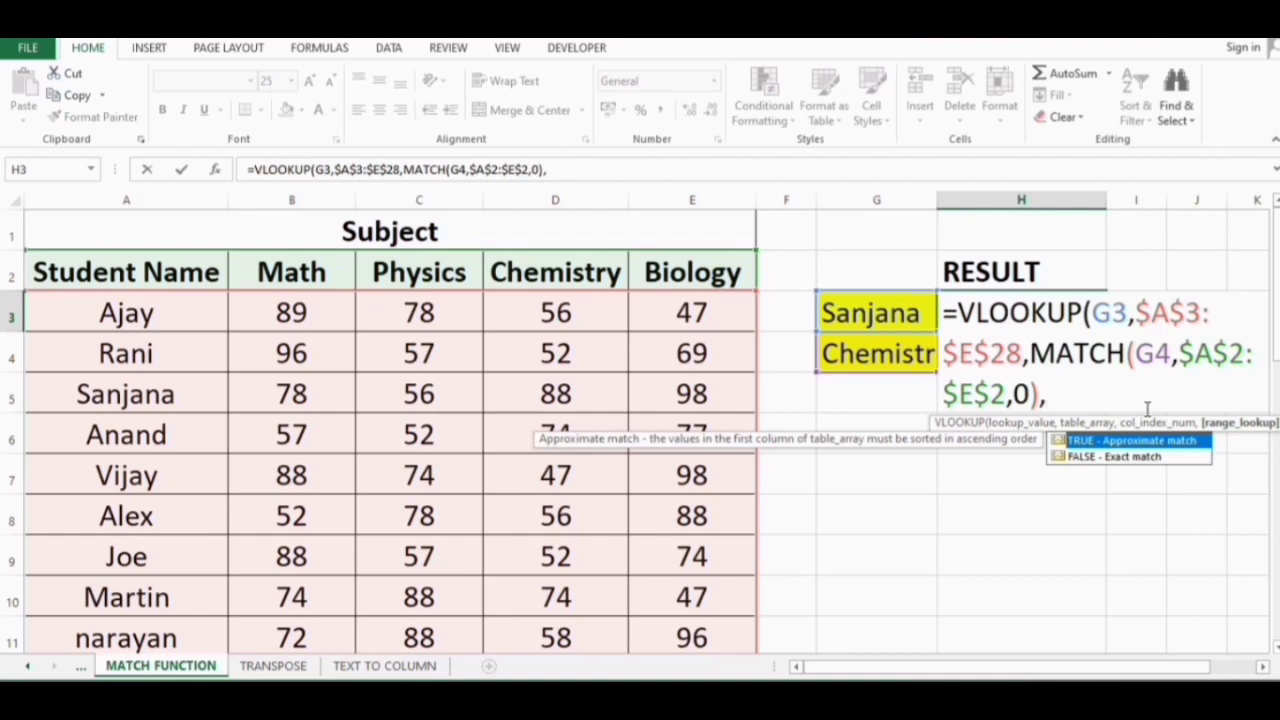
{"action": "type", "text": "0"}
{"action": "type", "text": ")"}
Step: Enter the finished lookup formula and autofit column G to fit Chemistry
{"action": "key", "text": "Return"}
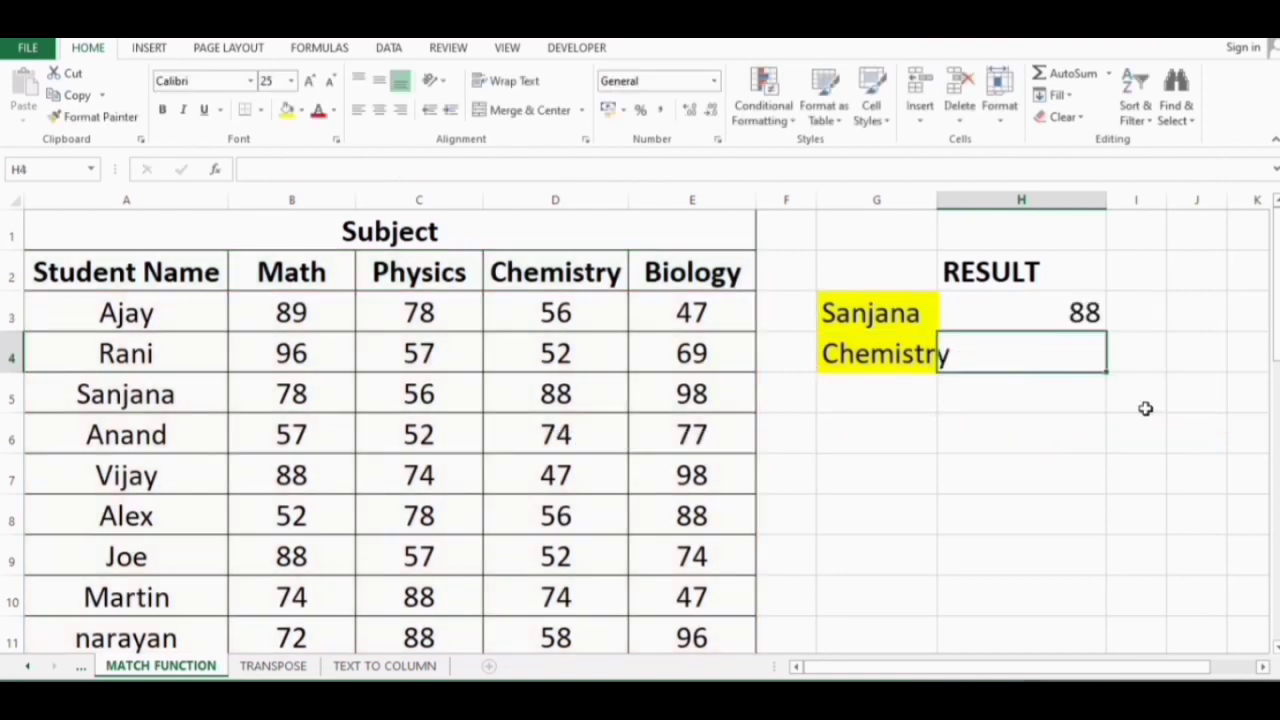
{"action": "left_click", "coordinate": [945, 199]}
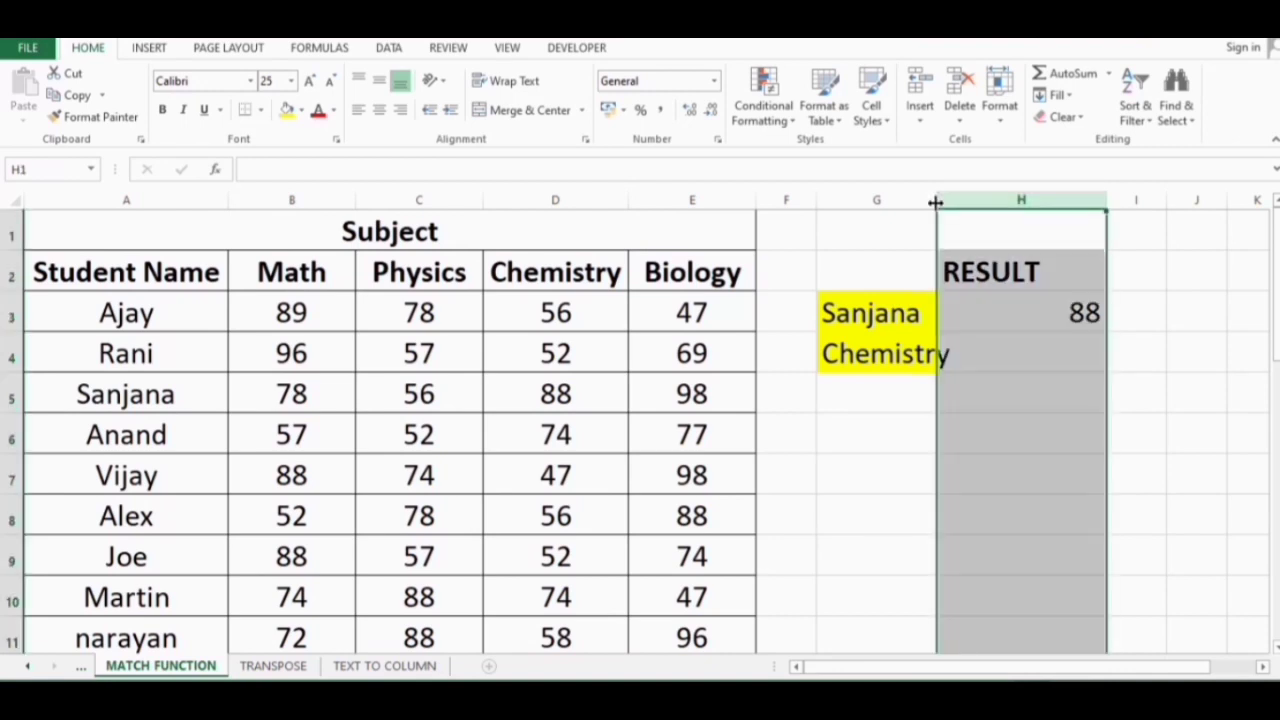
{"action": "double_click", "coordinate": [936, 200]}
Step: Test the lookup with Anand and Biology, checking the result against Anand's mark 77
{"action": "left_click", "coordinate": [1012, 340]}
{"action": "left_click", "coordinate": [918, 318]}
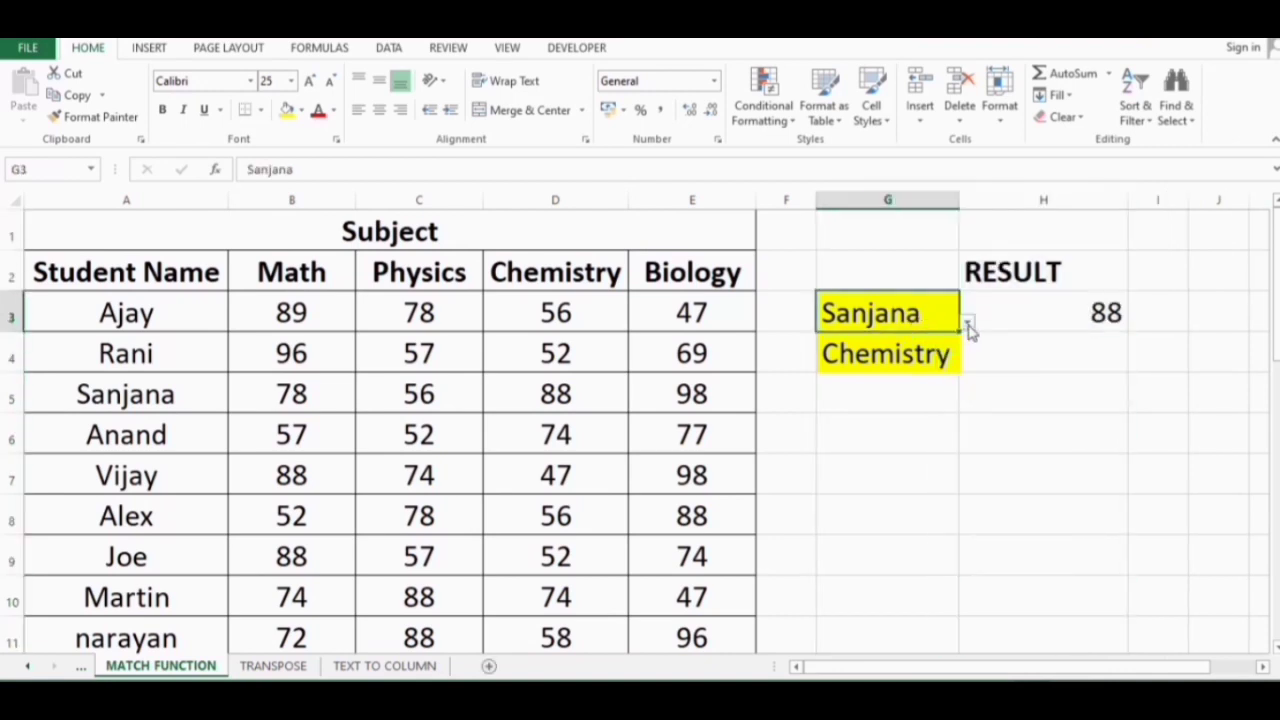
{"action": "left_click", "coordinate": [967, 322]}
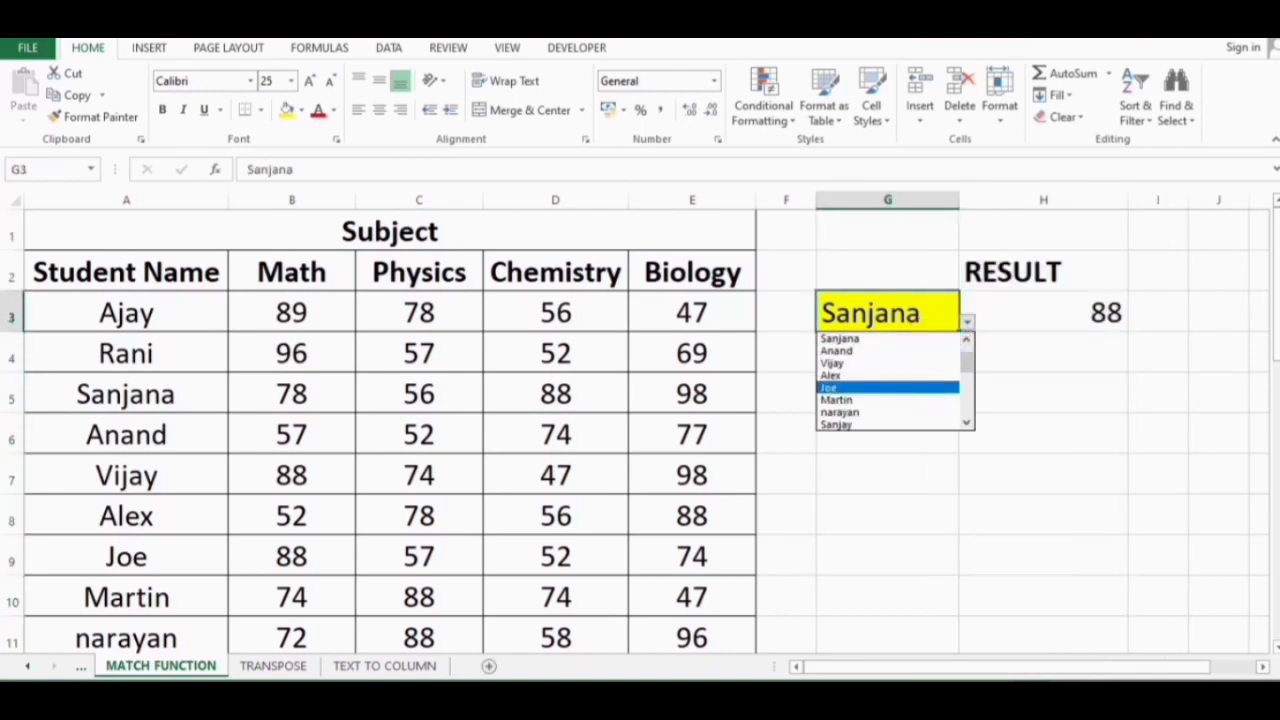
{"action": "left_click", "coordinate": [940, 350]}
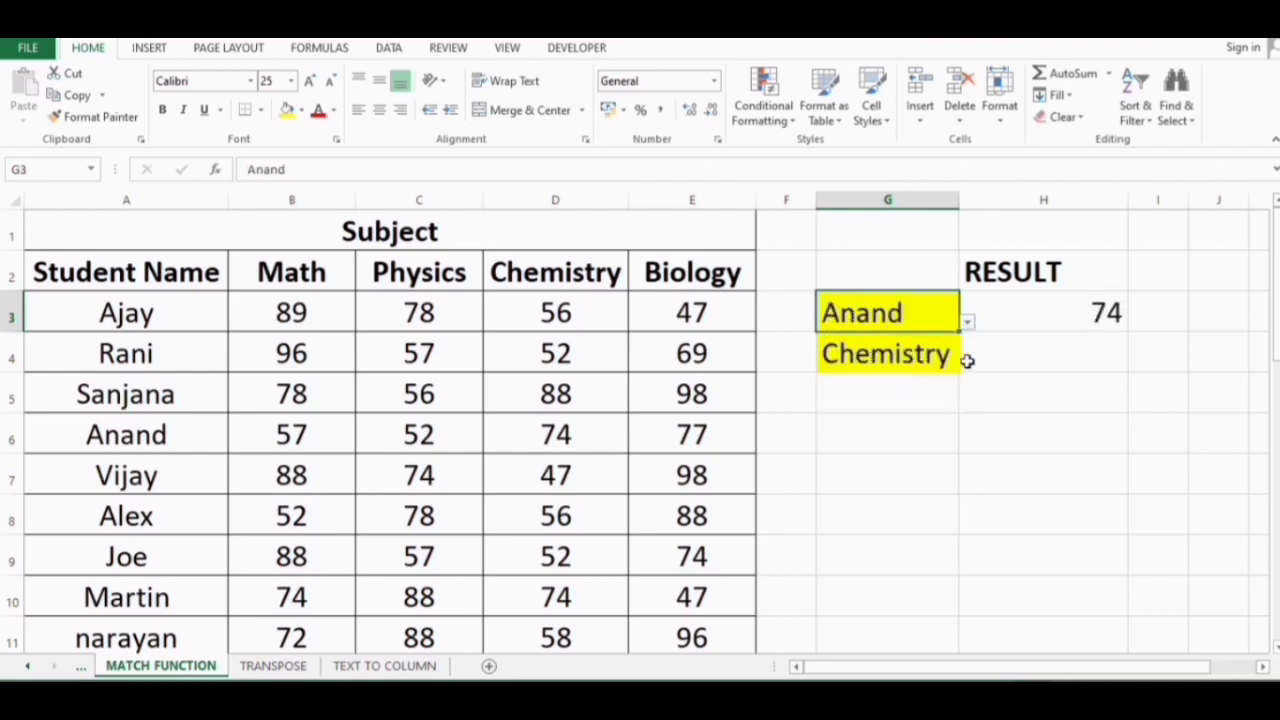
{"action": "left_click", "coordinate": [940, 358]}
{"action": "left_click", "coordinate": [967, 364]}
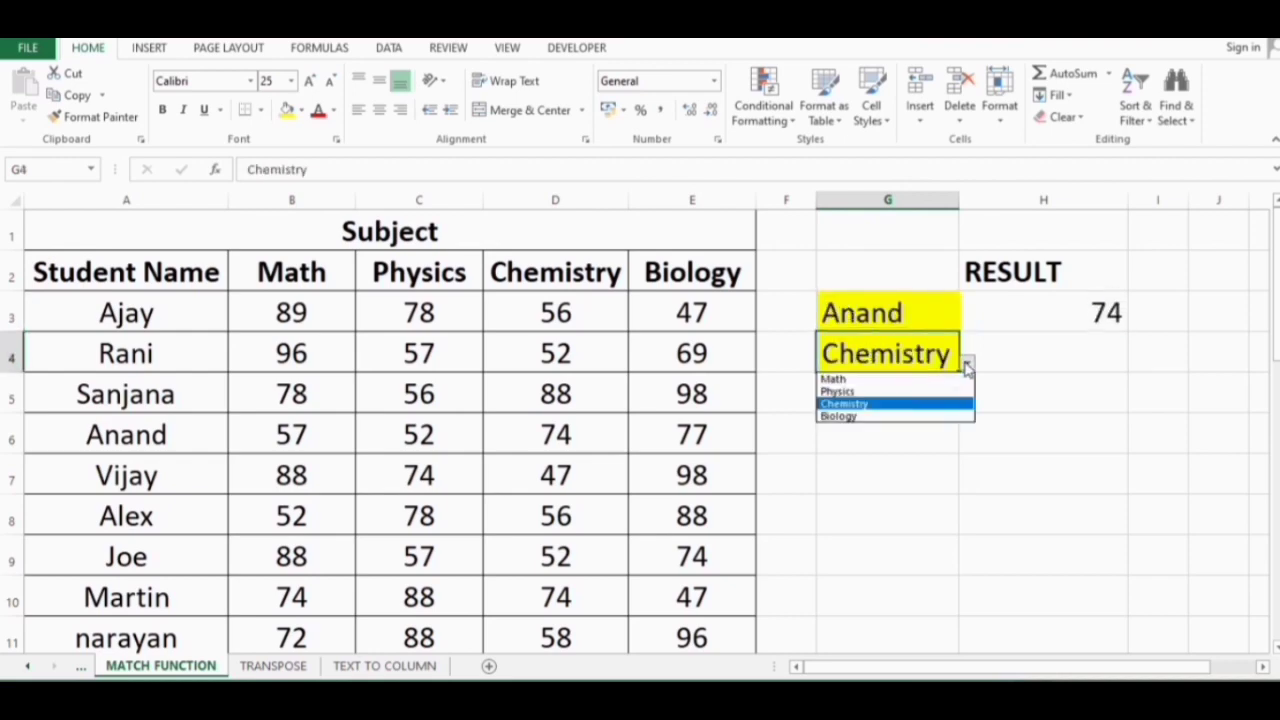
{"action": "left_click", "coordinate": [886, 416]}
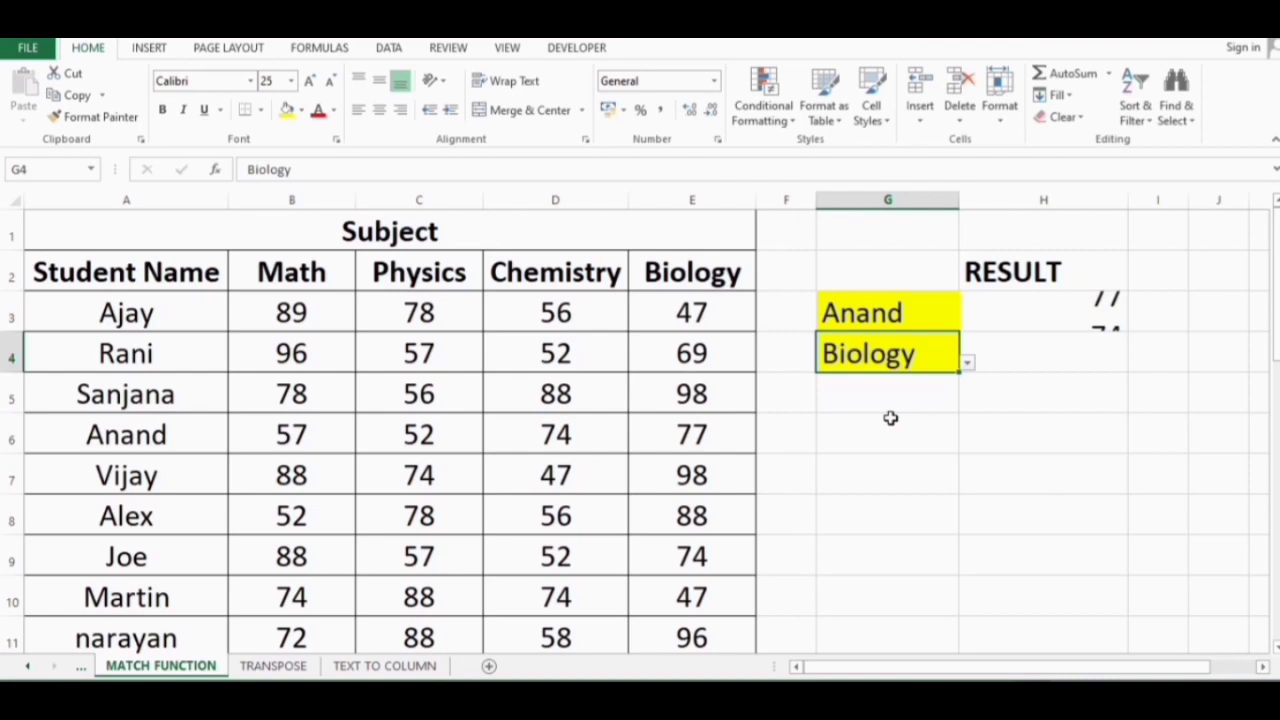
{"action": "left_click", "coordinate": [1114, 314]}
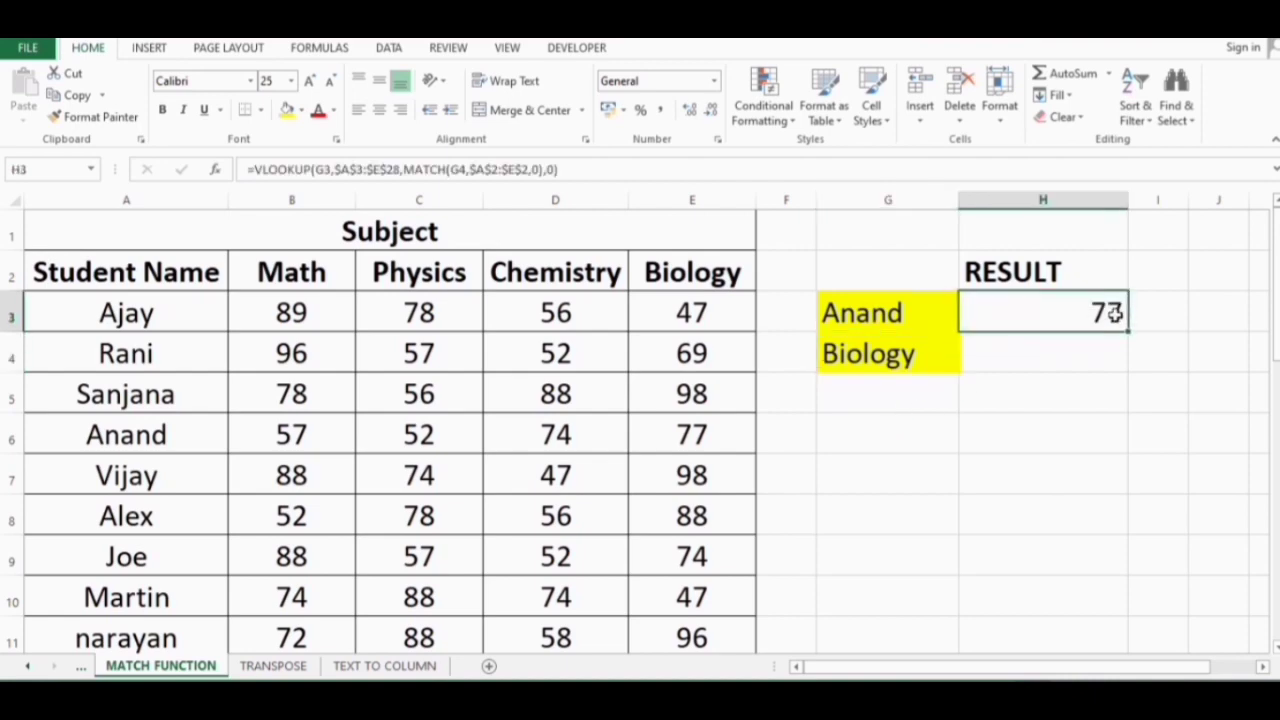
{"action": "left_click", "coordinate": [152, 430]}
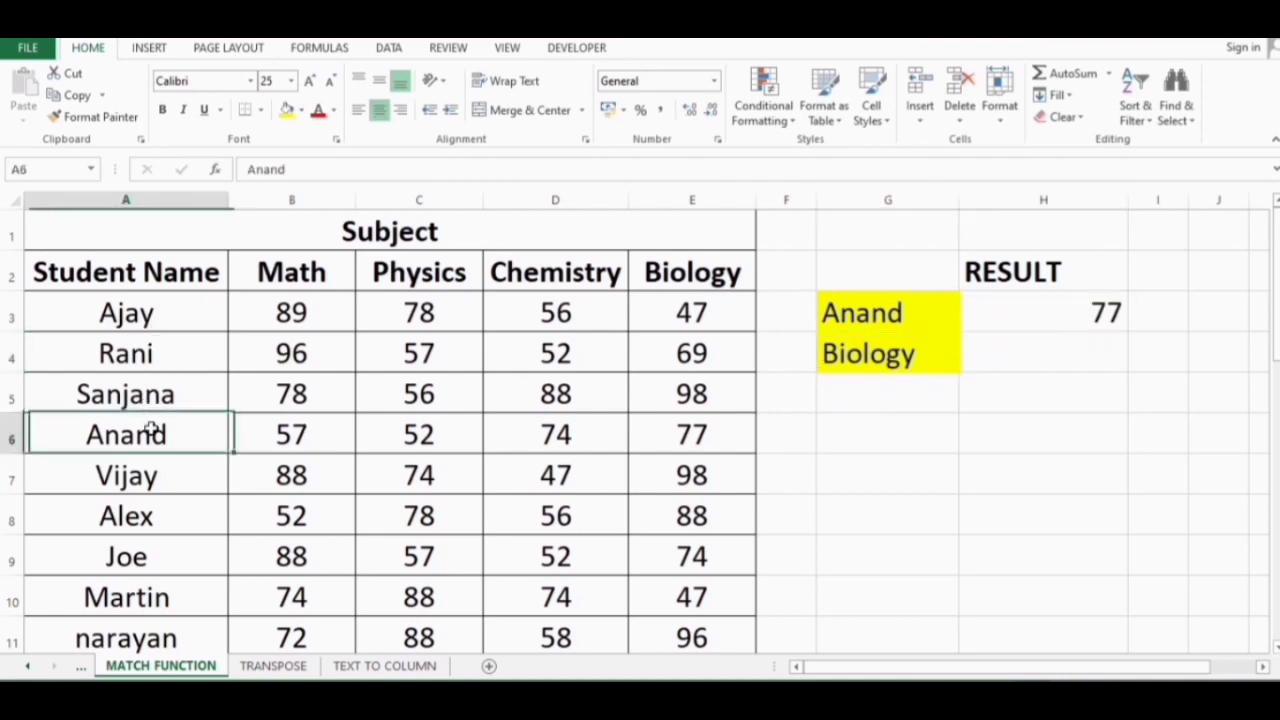
{"action": "left_click", "coordinate": [707, 434]}
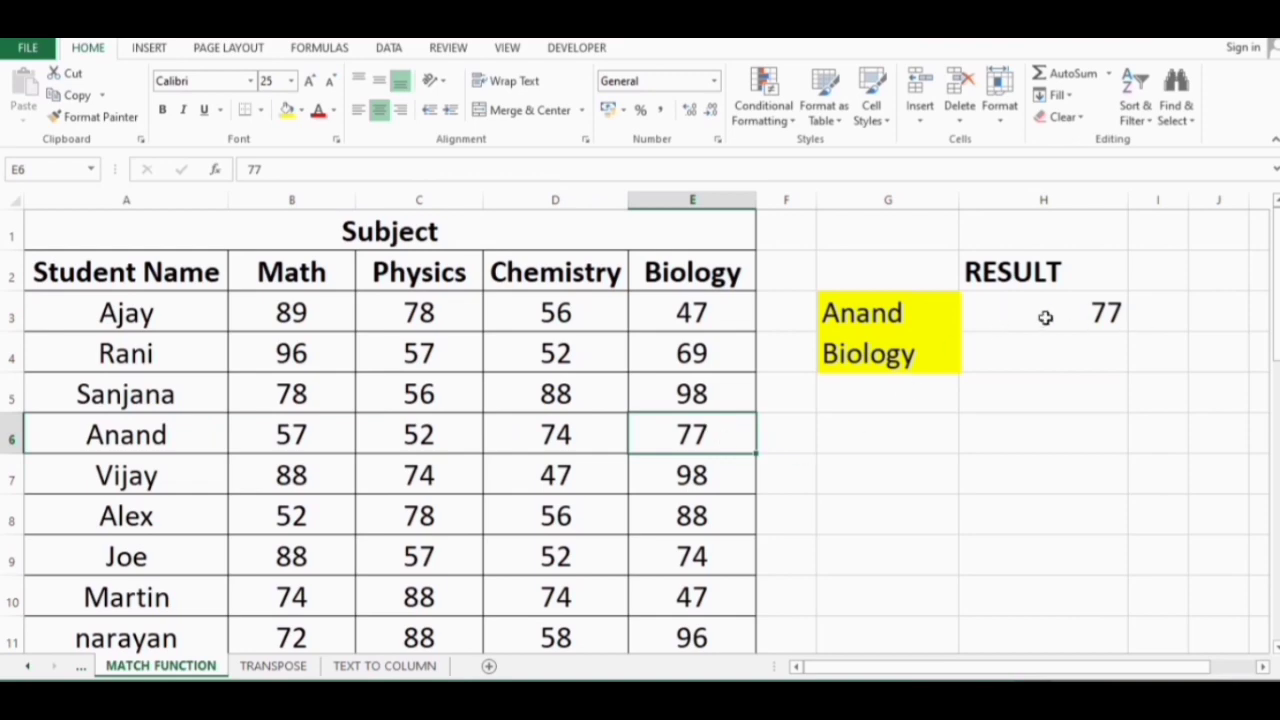
Step: Switch the lookup to Joe and Physics and compare with Joe's row in the table
{"action": "left_click", "coordinate": [910, 334]}
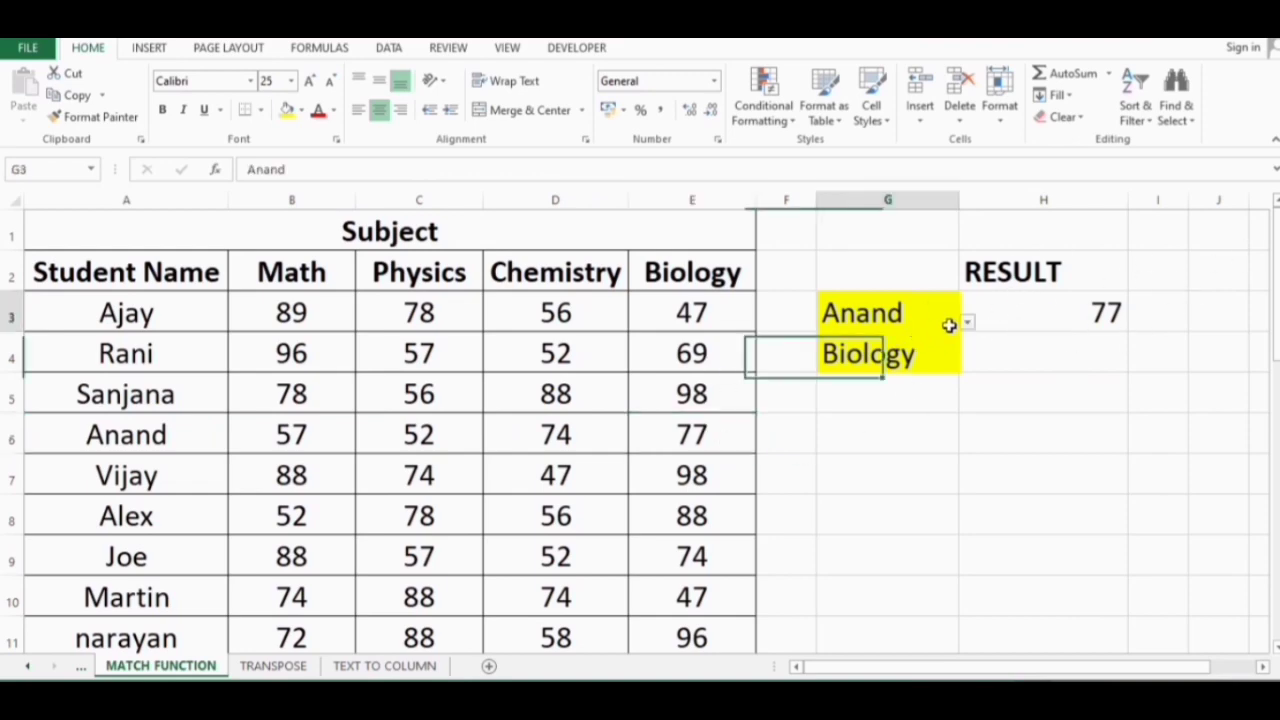
{"action": "left_click", "coordinate": [969, 323]}
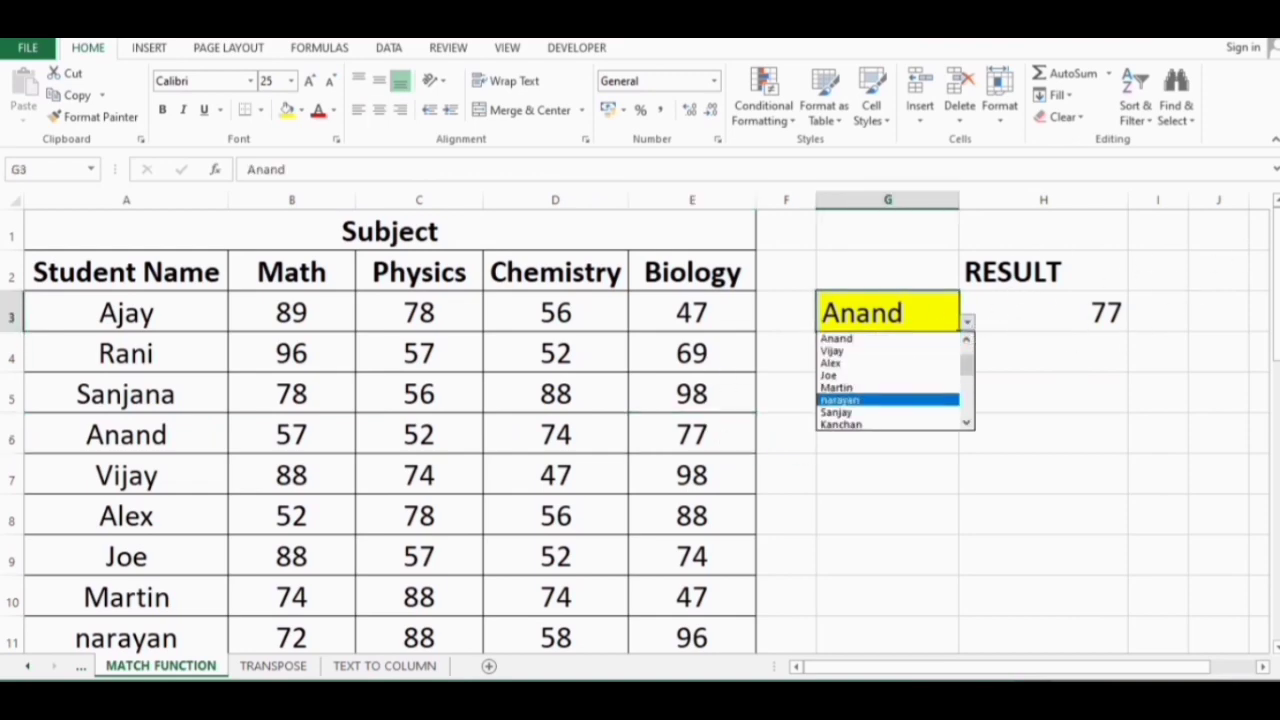
{"action": "left_click", "coordinate": [840, 375]}
{"action": "left_click", "coordinate": [930, 352]}
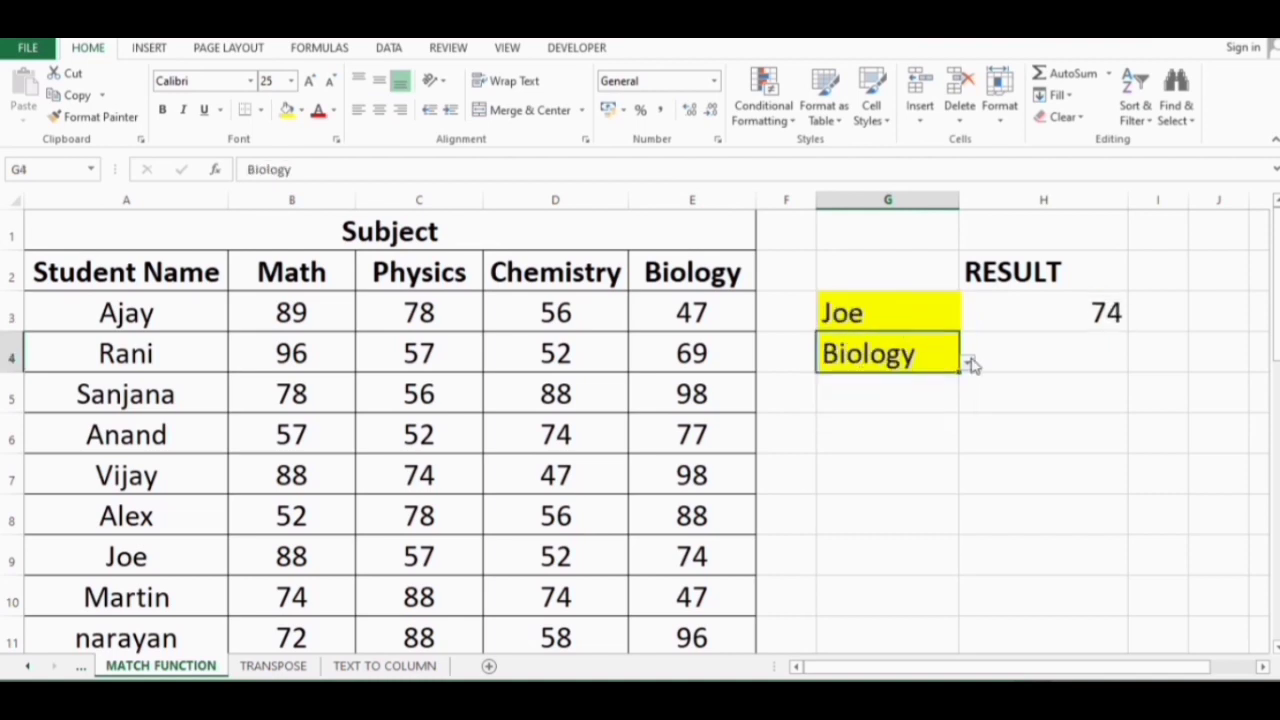
{"action": "left_click", "coordinate": [969, 364]}
{"action": "left_click", "coordinate": [900, 391]}
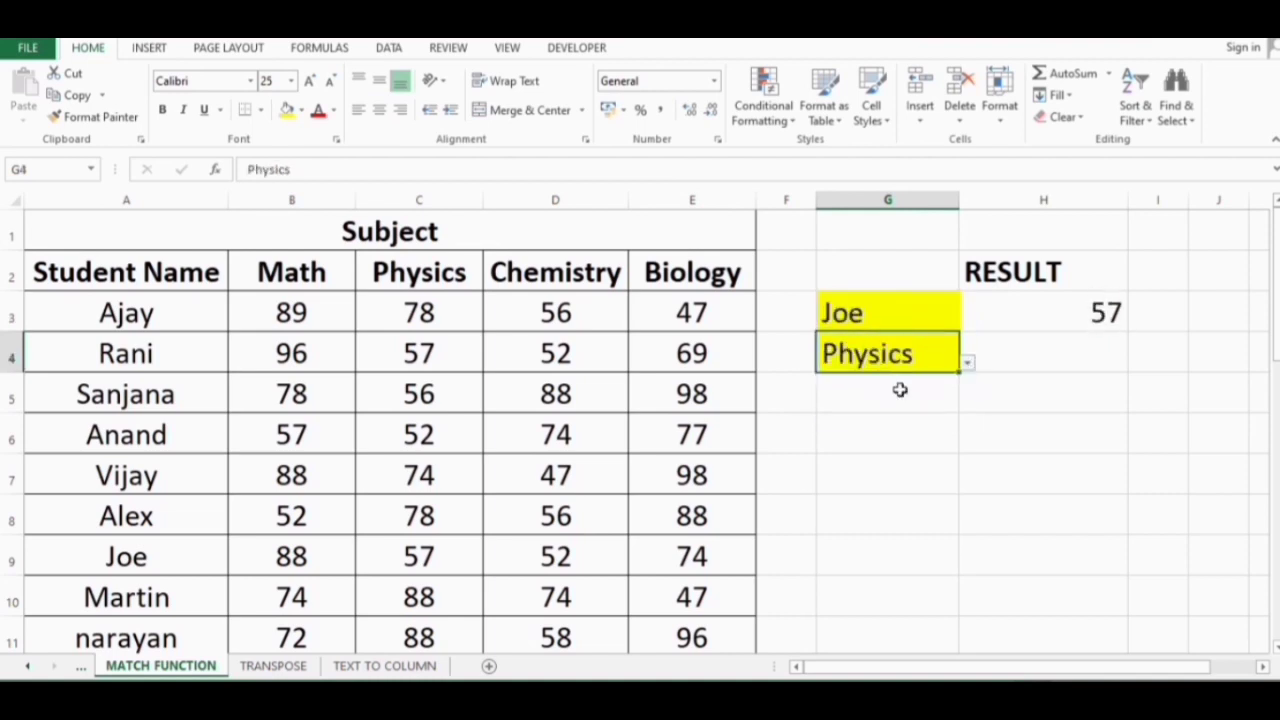
{"action": "left_click", "coordinate": [1093, 318]}
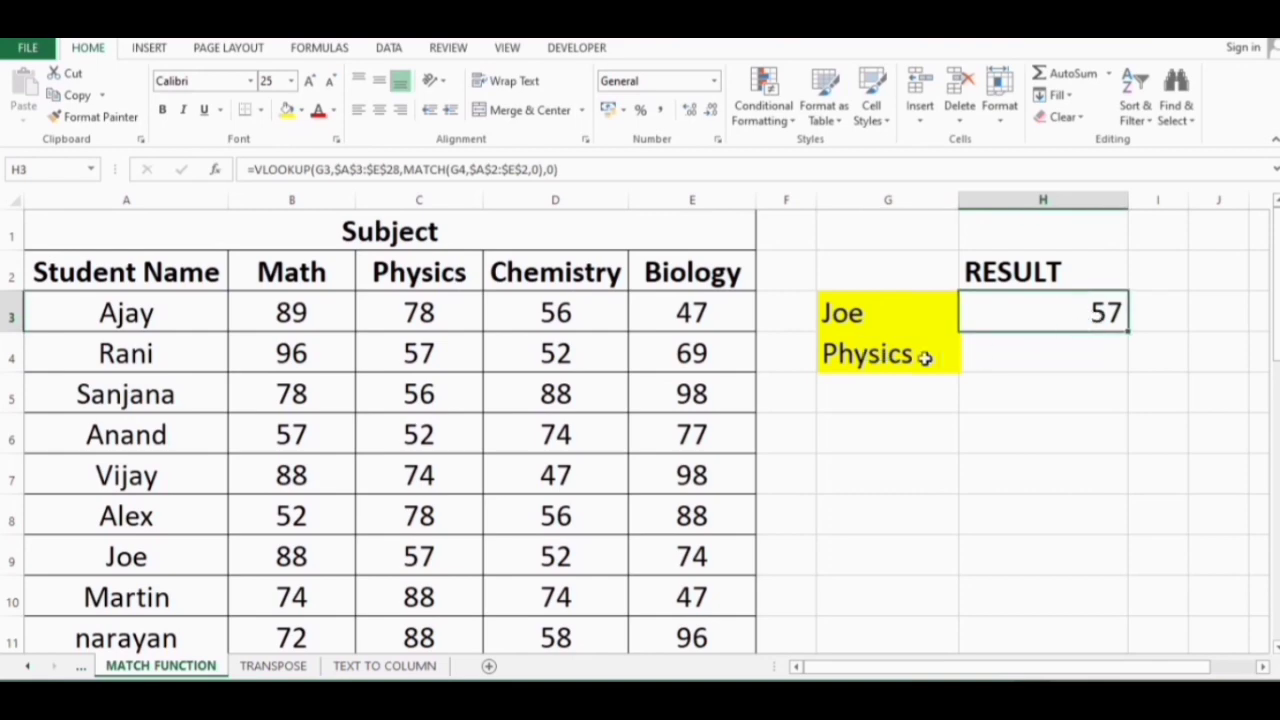
{"action": "left_click", "coordinate": [163, 555]}
Step: Confirm Joe's Physics mark of 57, then highlight the TRANSPOSE sheet's table A1:E6 and its parts
{"action": "left_click", "coordinate": [428, 558]}
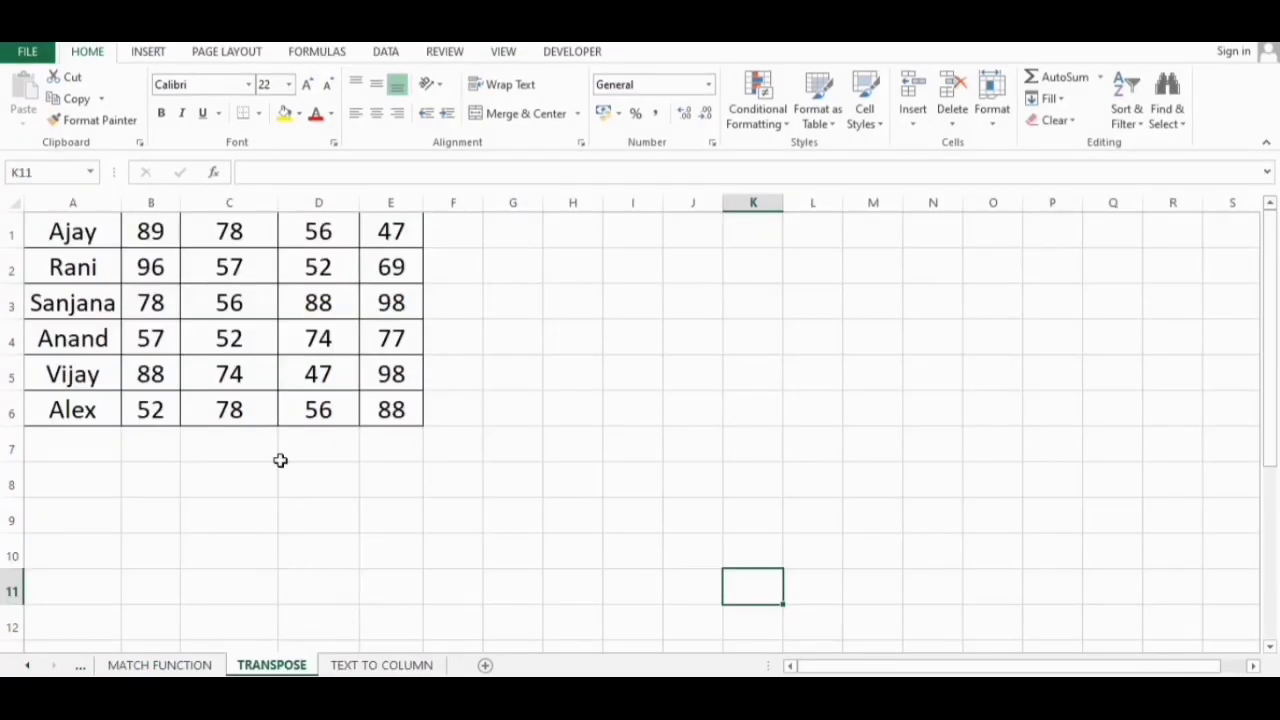
{"action": "left_click_drag", "start_coordinate": [412, 418], "coordinate": [16, 165]}
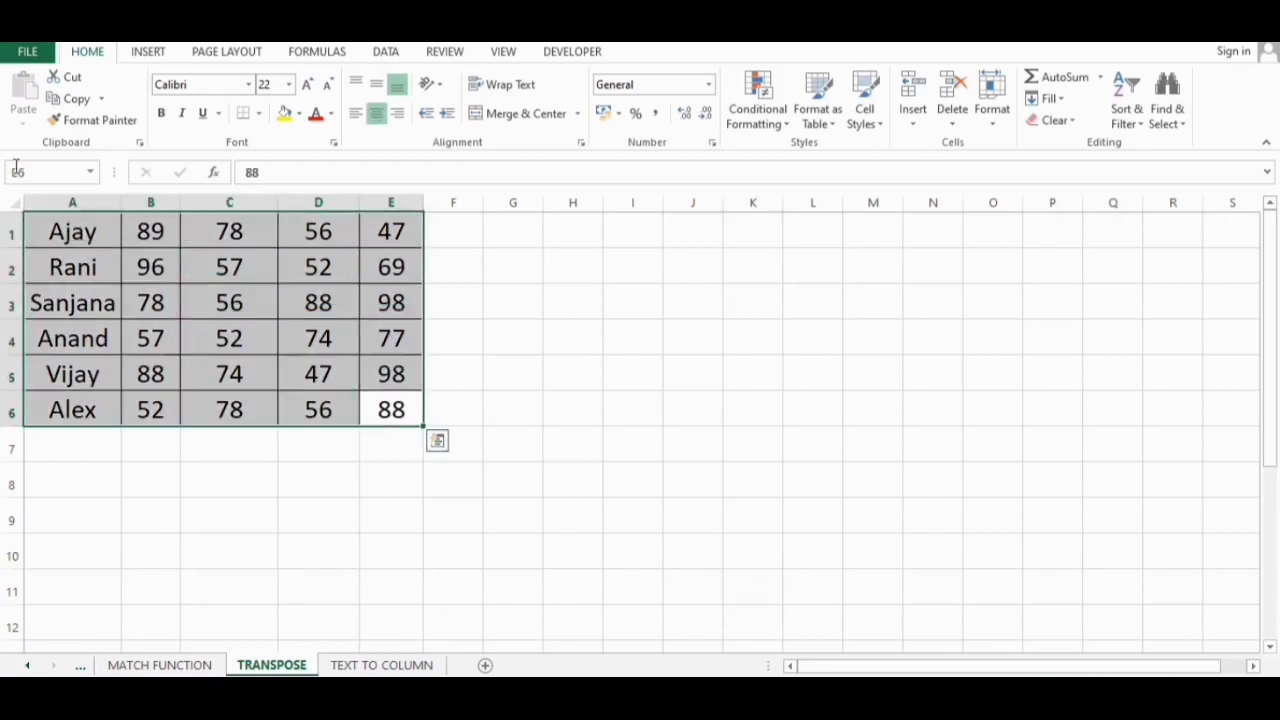
{"action": "left_click", "coordinate": [582, 438]}
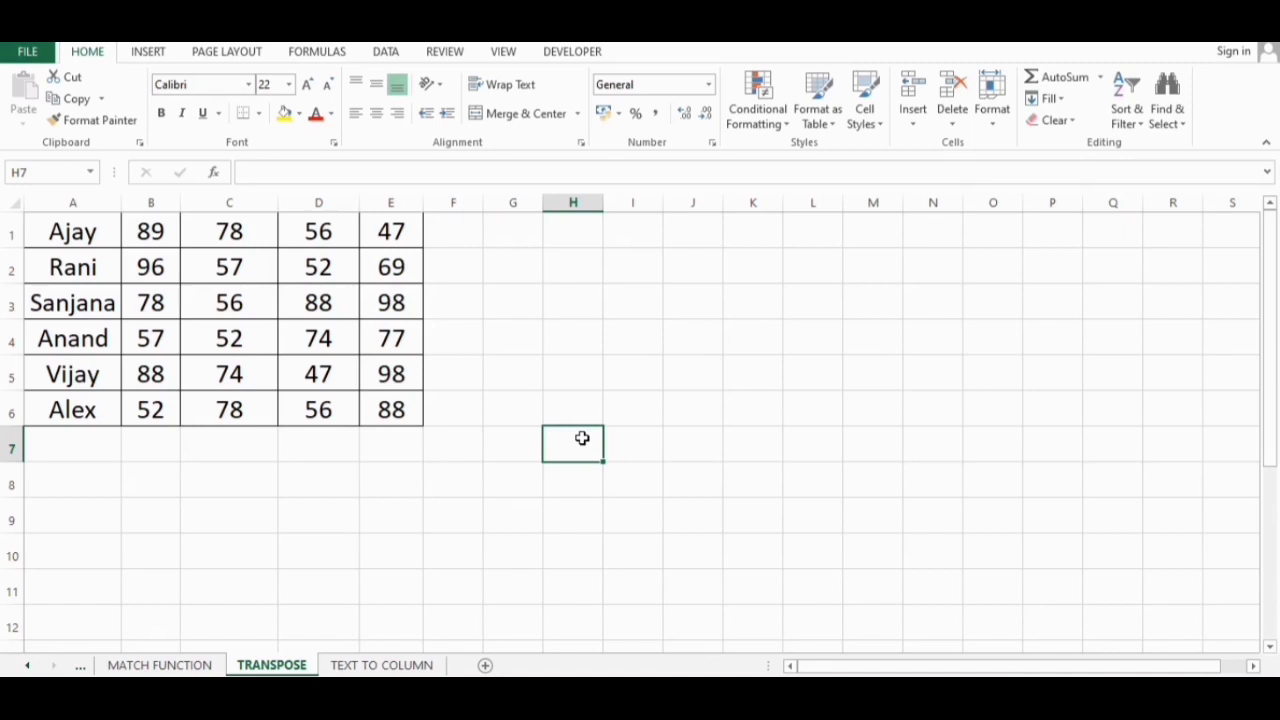
{"action": "left_click_drag", "start_coordinate": [72, 202], "coordinate": [383, 202]}
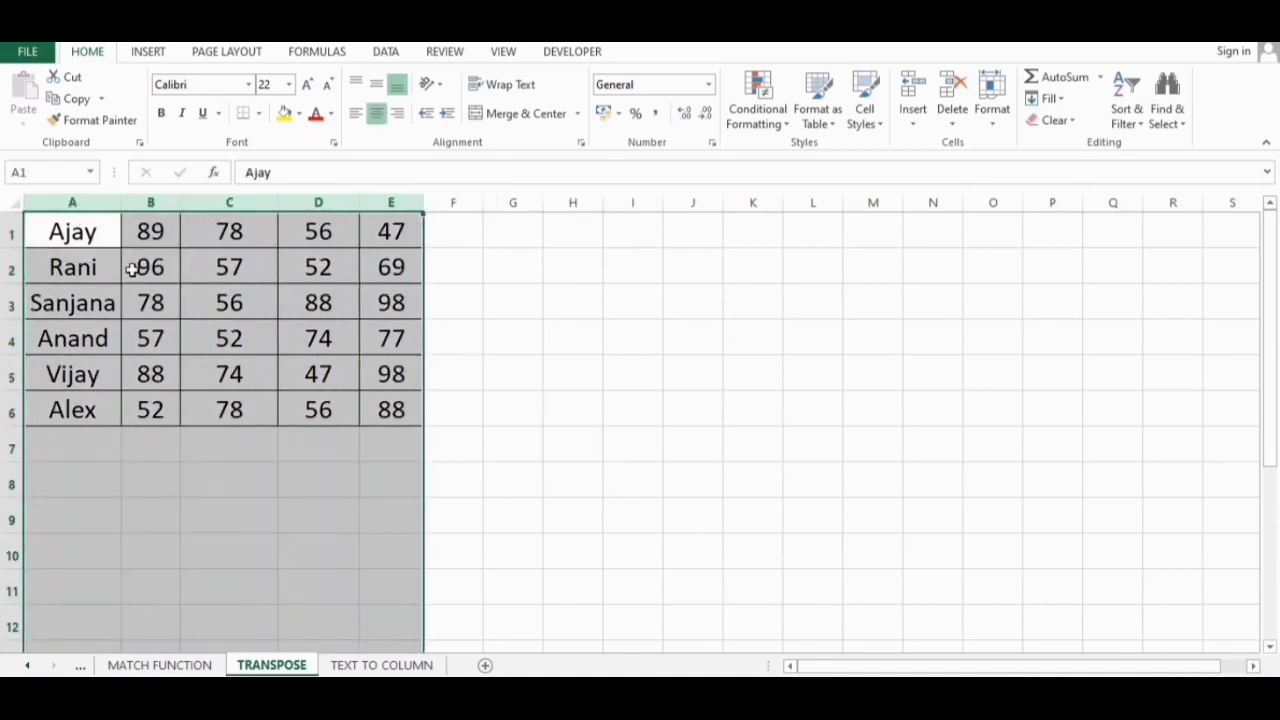
{"action": "left_click_drag", "start_coordinate": [90, 233], "coordinate": [108, 411]}
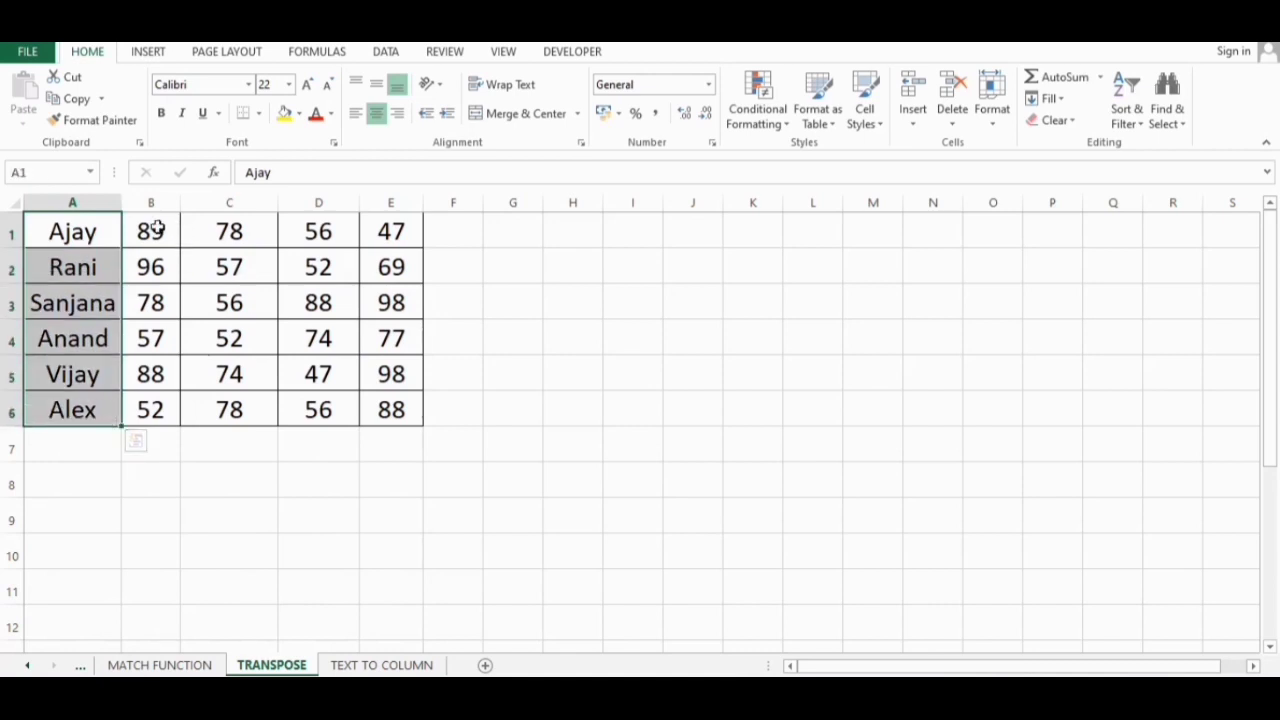
{"action": "left_click_drag", "start_coordinate": [151, 229], "coordinate": [402, 412]}
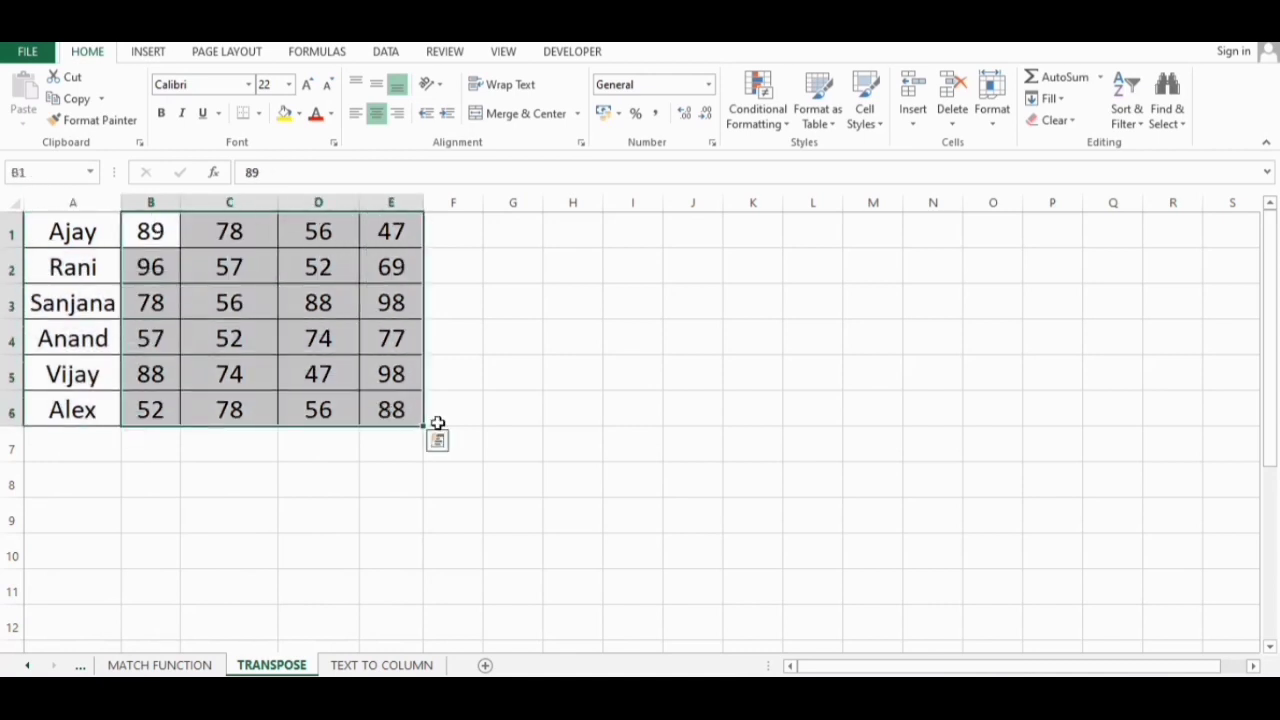
{"action": "left_click", "coordinate": [138, 457]}
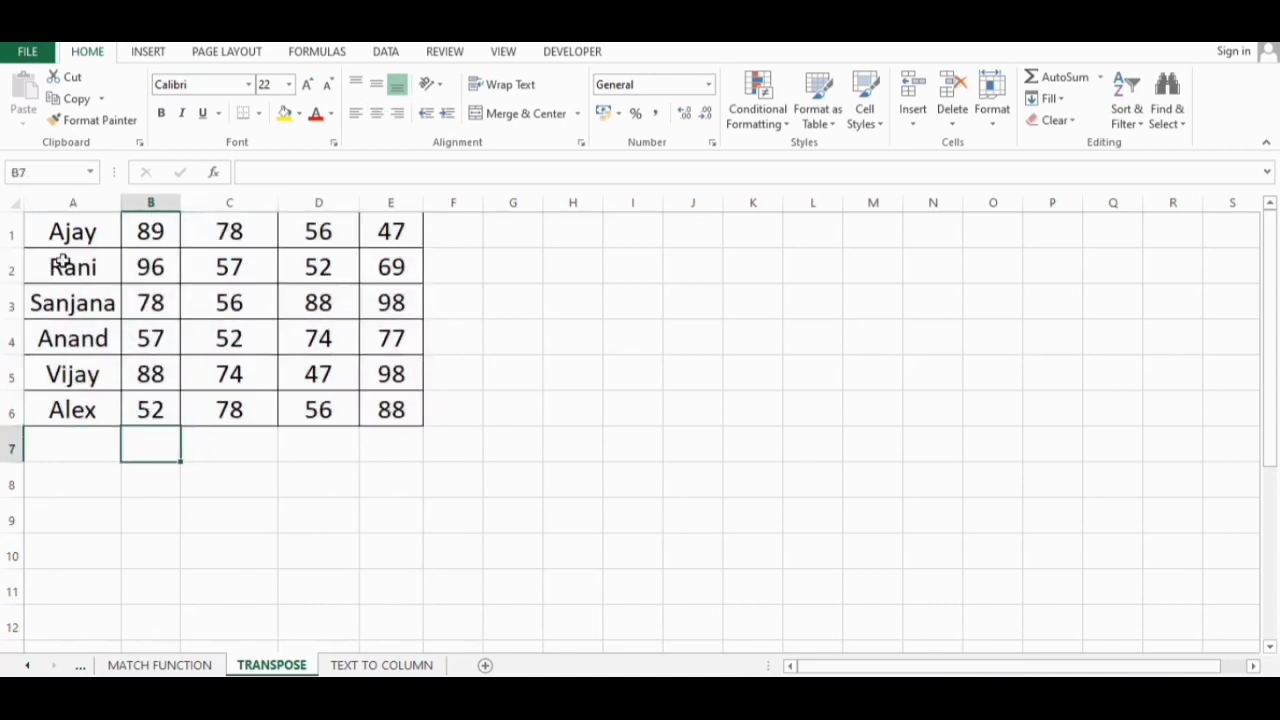
Step: Step through the student names in column A from A1 to A6
{"action": "left_click", "coordinate": [78, 232]}
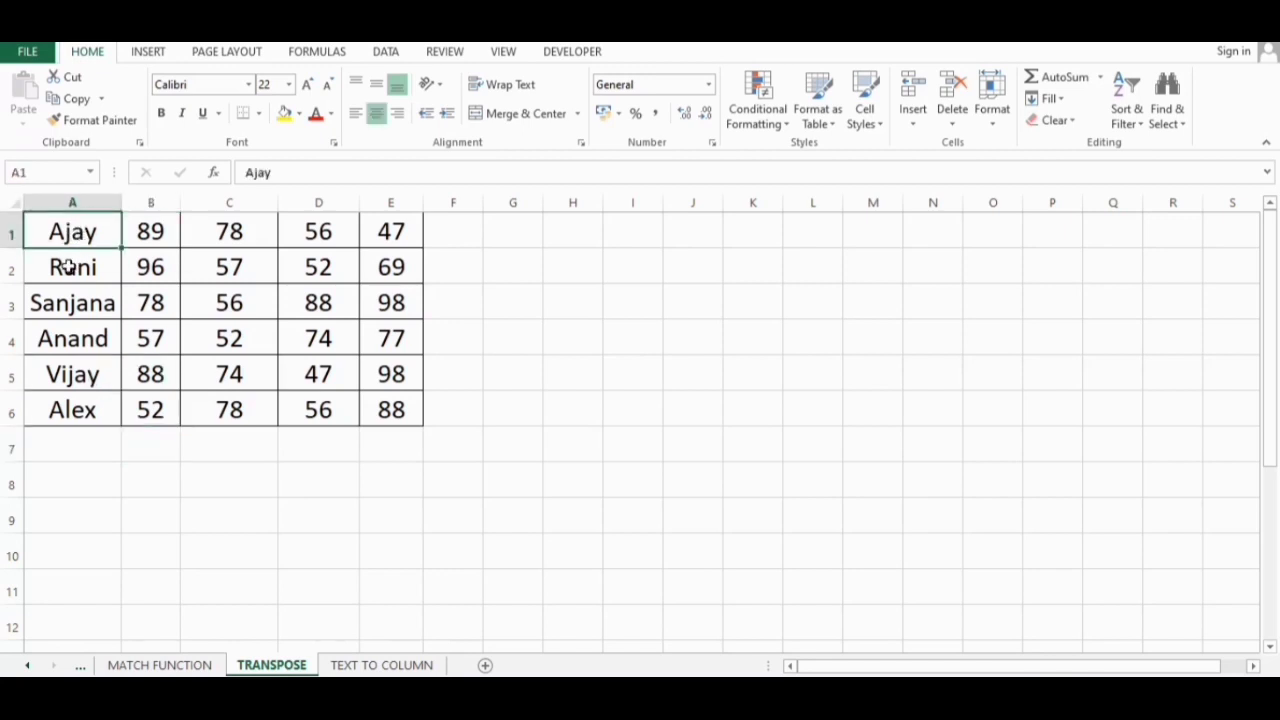
{"action": "left_click", "coordinate": [70, 266]}
{"action": "left_click", "coordinate": [78, 303]}
{"action": "left_click", "coordinate": [92, 342]}
{"action": "left_click", "coordinate": [90, 375]}
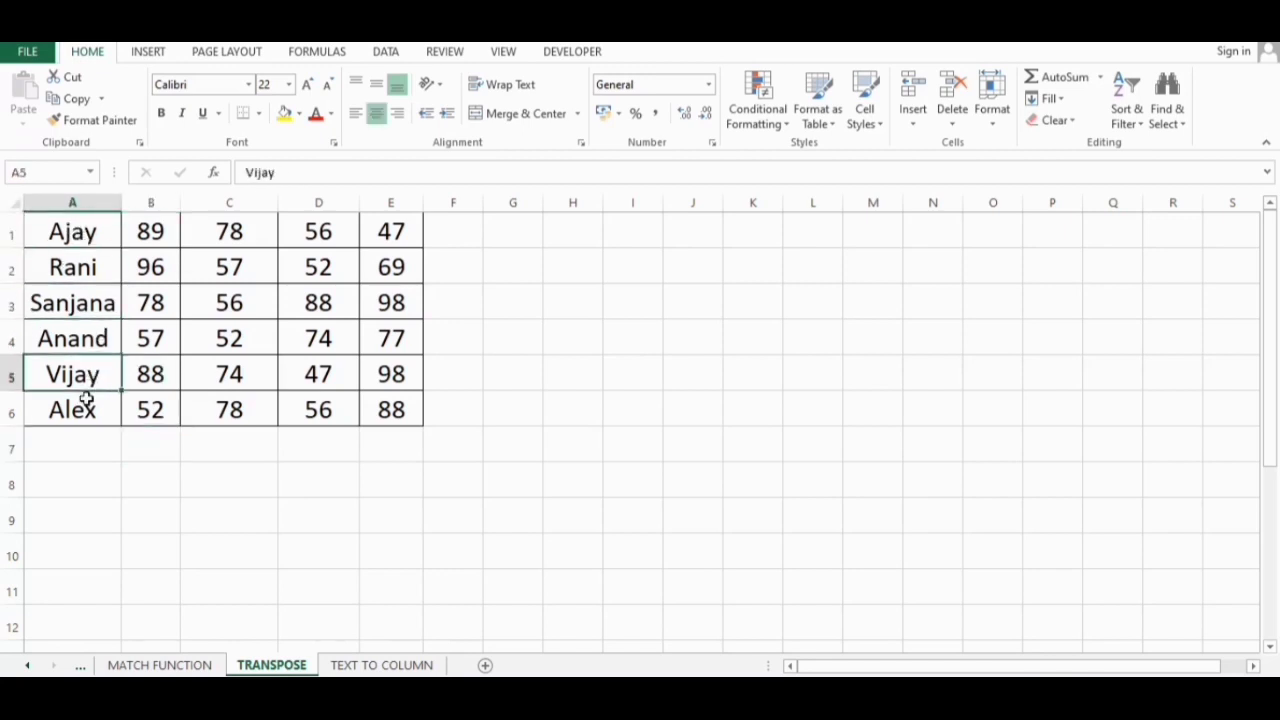
{"action": "left_click", "coordinate": [84, 408]}
Step: Select the empty destination block A8:F12 for the transposed data
{"action": "left_click_drag", "start_coordinate": [73, 483], "coordinate": [441, 481]}
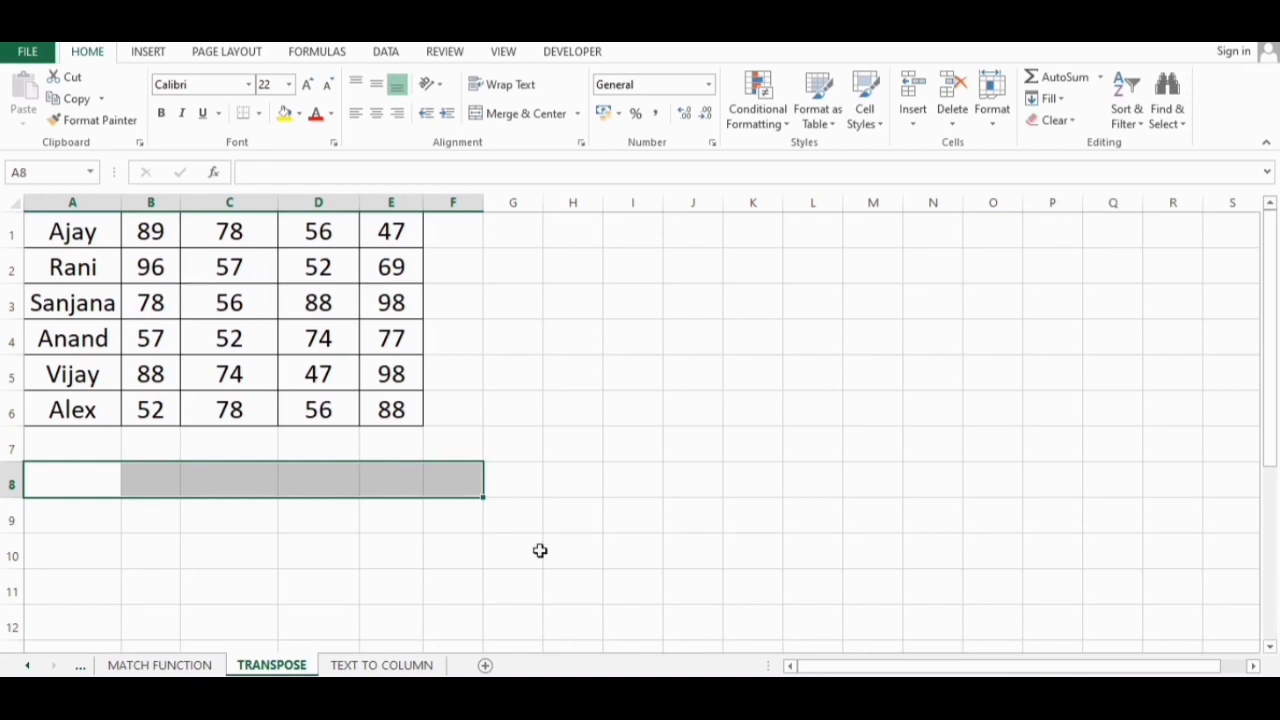
{"action": "key", "text": "shift+Down"}
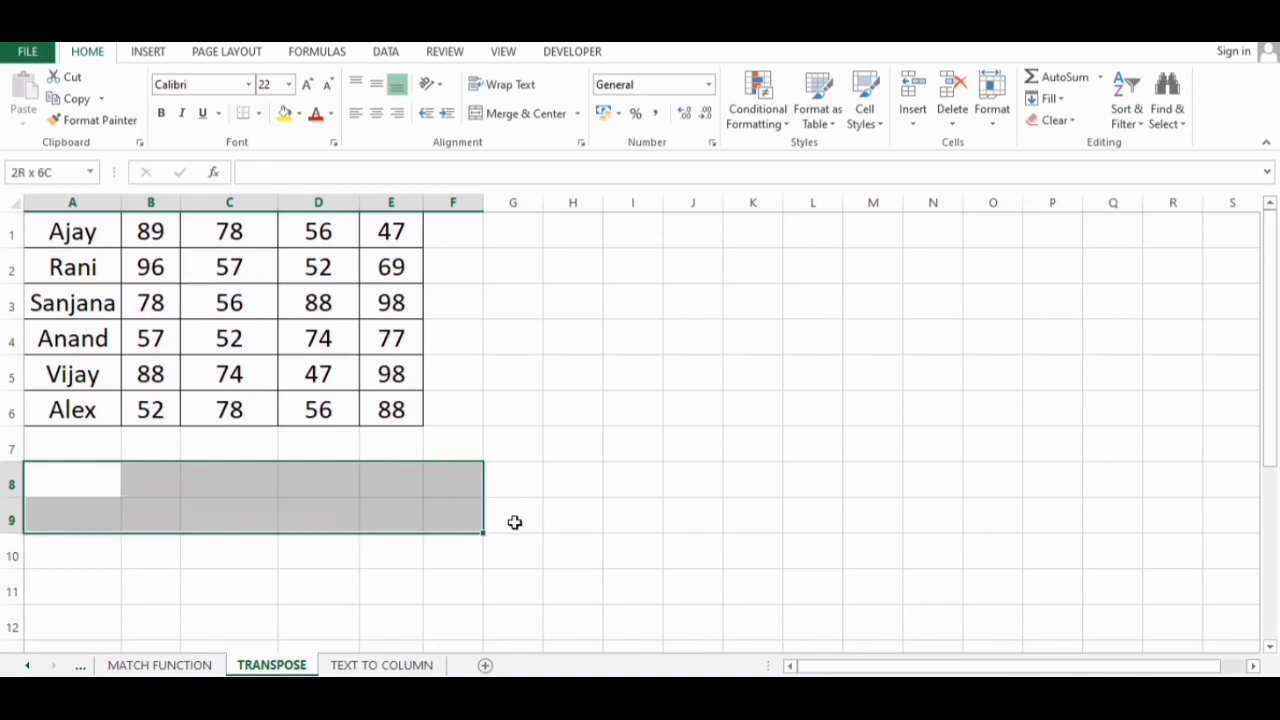
{"action": "key", "text": "shift+Down"}
{"action": "key", "text": "shift+Down"}
{"action": "key", "text": "shift+Down"}
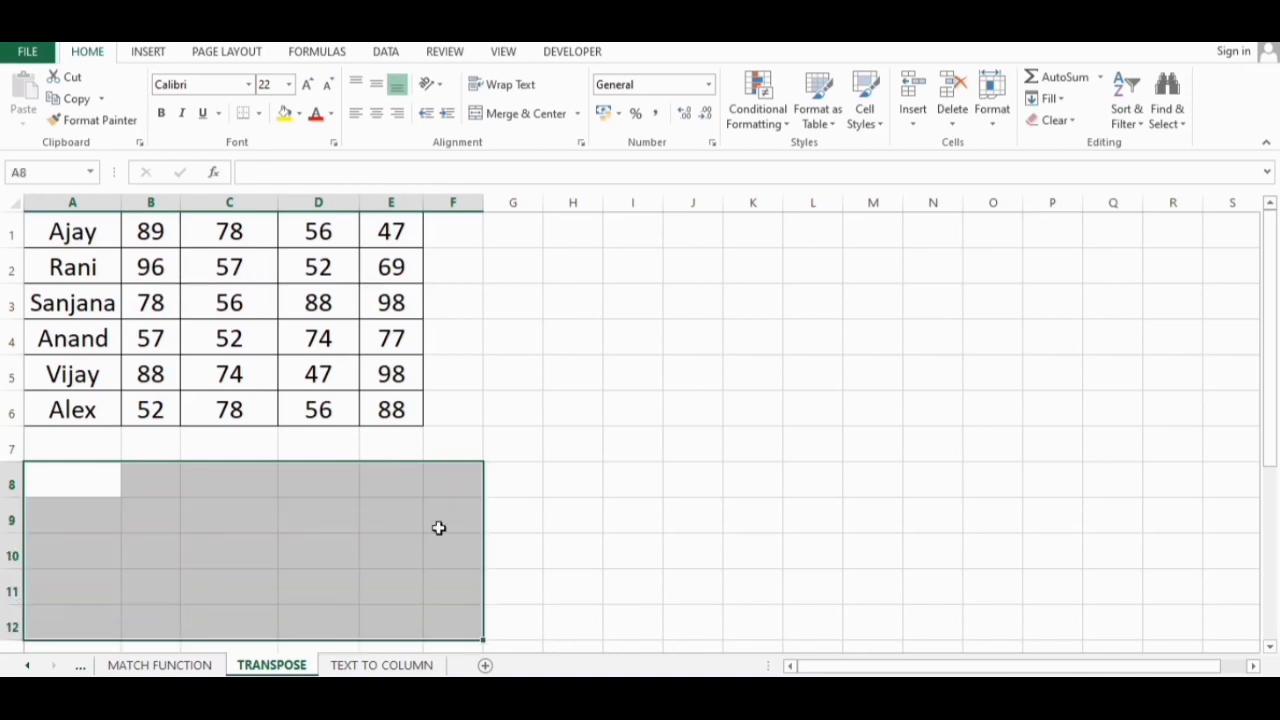
{"action": "left_click", "coordinate": [484, 175]}
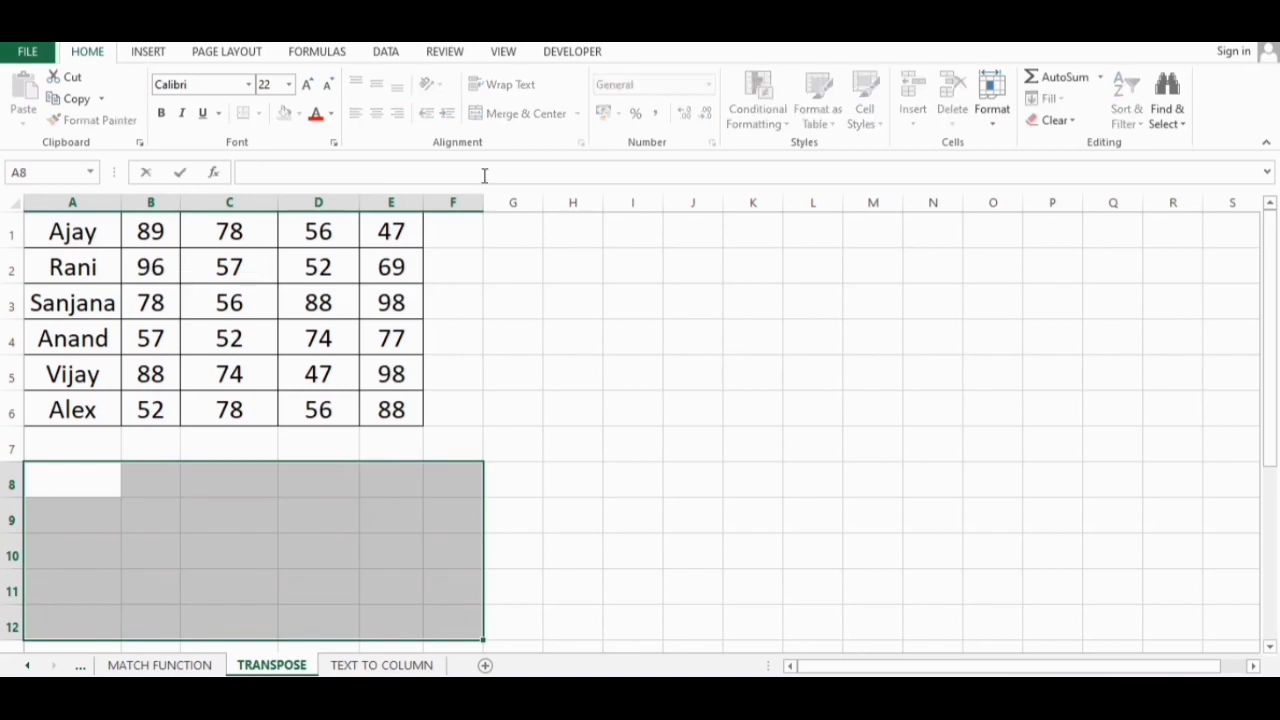
Step: Enter {=TRANSPOSE(A1:E6)} as an array formula across A8:F12
{"action": "type", "text": "=TRAMN"}
{"action": "key", "text": "BackSpace"}
{"action": "key", "text": "BackSpace"}
{"action": "type", "text": "N"}
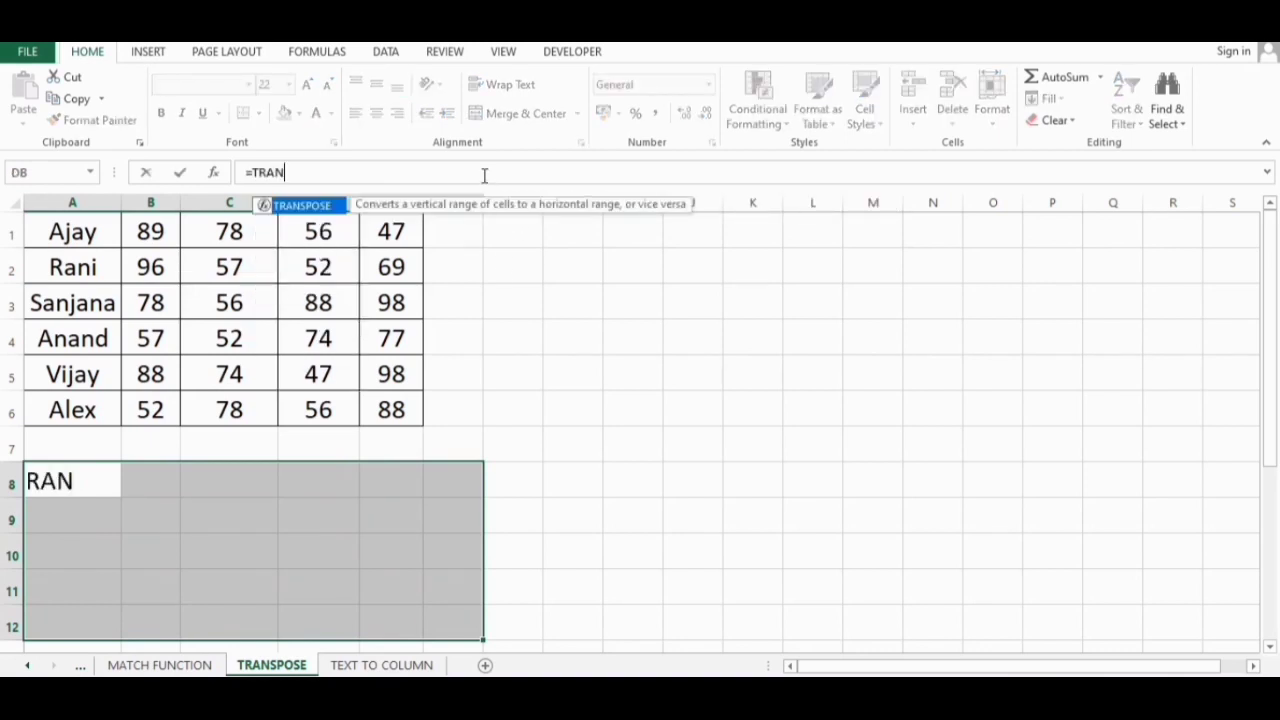
{"action": "key", "text": "Tab"}
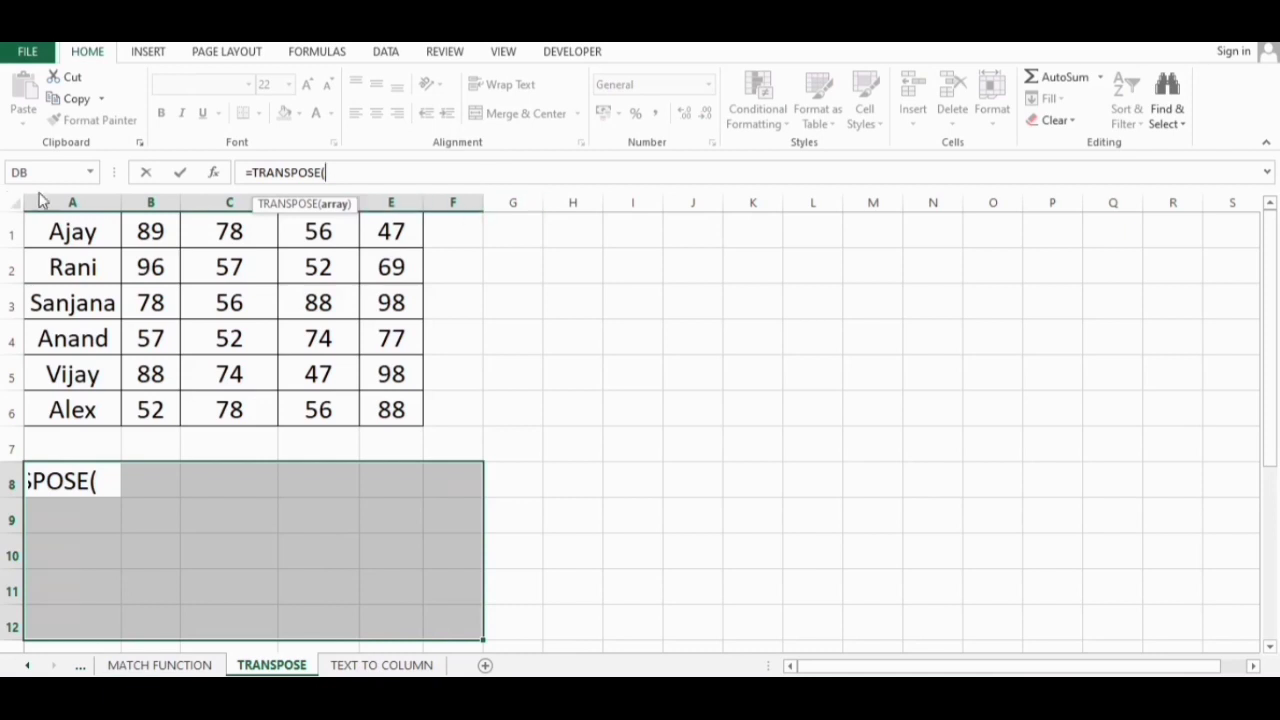
{"action": "left_click_drag", "start_coordinate": [88, 229], "coordinate": [381, 410]}
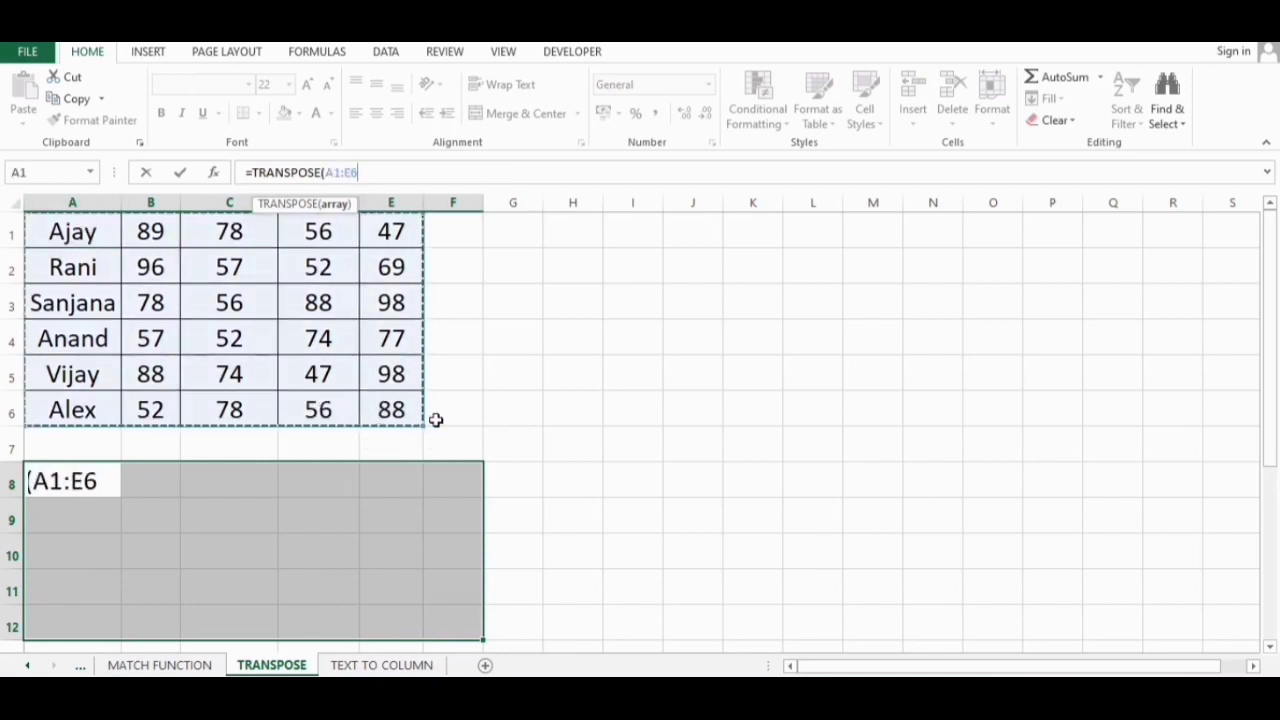
{"action": "key", "text": "ctrl+shift+Return"}
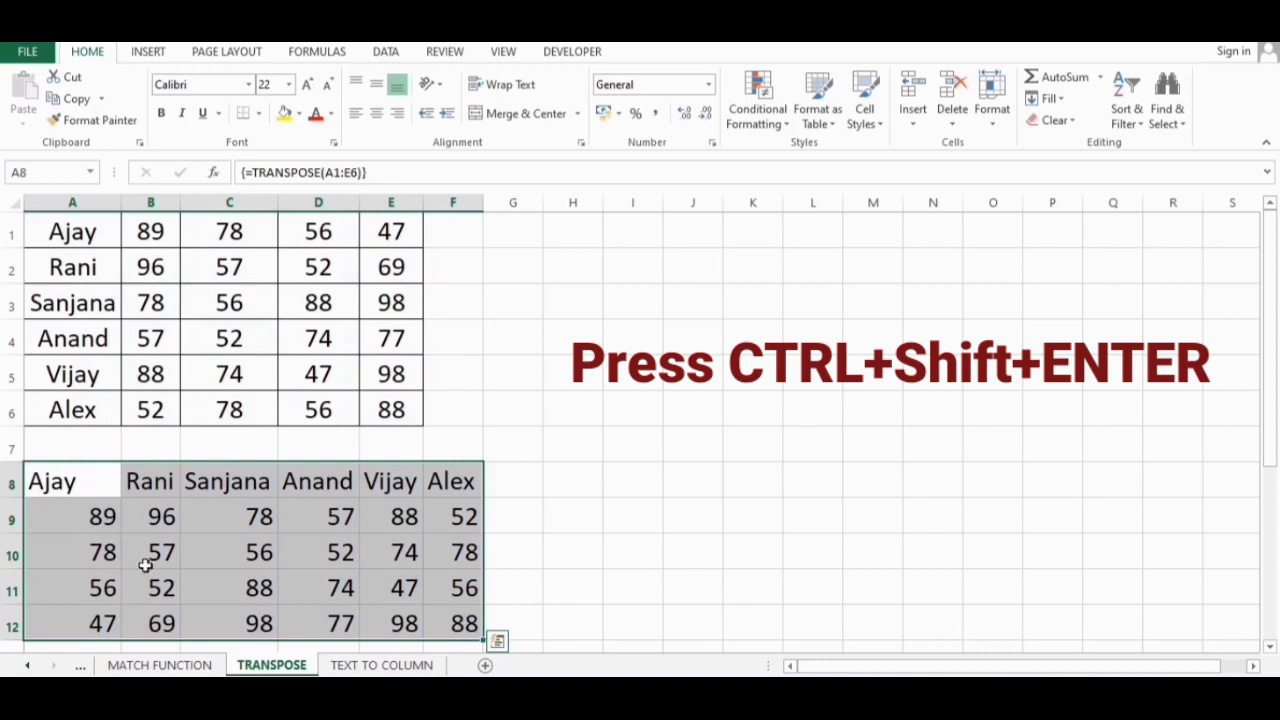
Step: Centre the transposed table and apply All Borders to its cells
{"action": "left_click", "coordinate": [377, 116]}
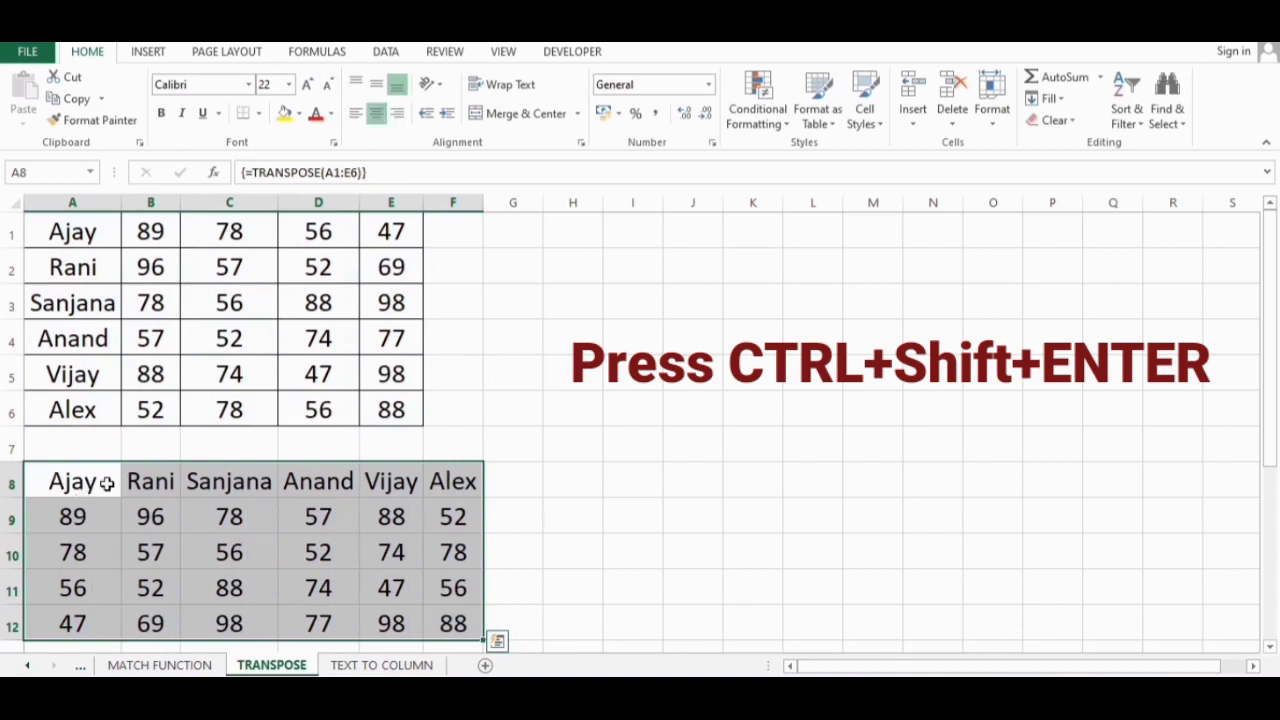
{"action": "left_click", "coordinate": [262, 115]}
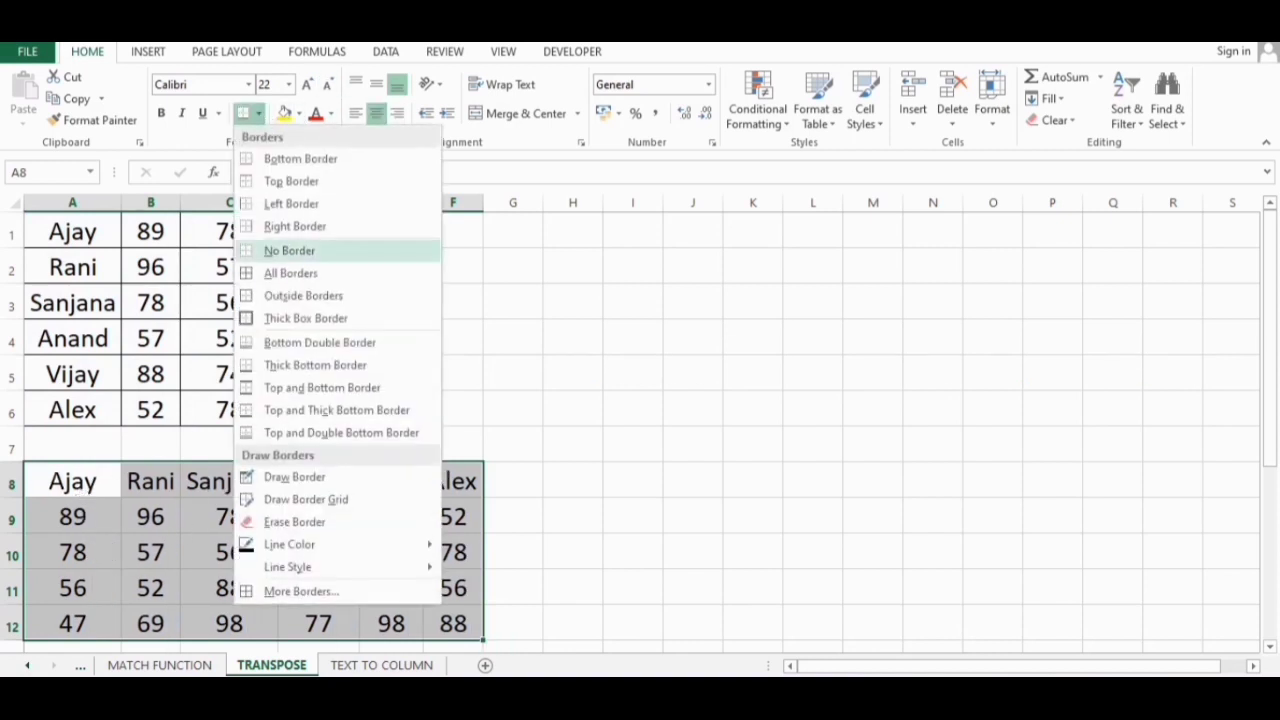
{"action": "left_click", "coordinate": [289, 274]}
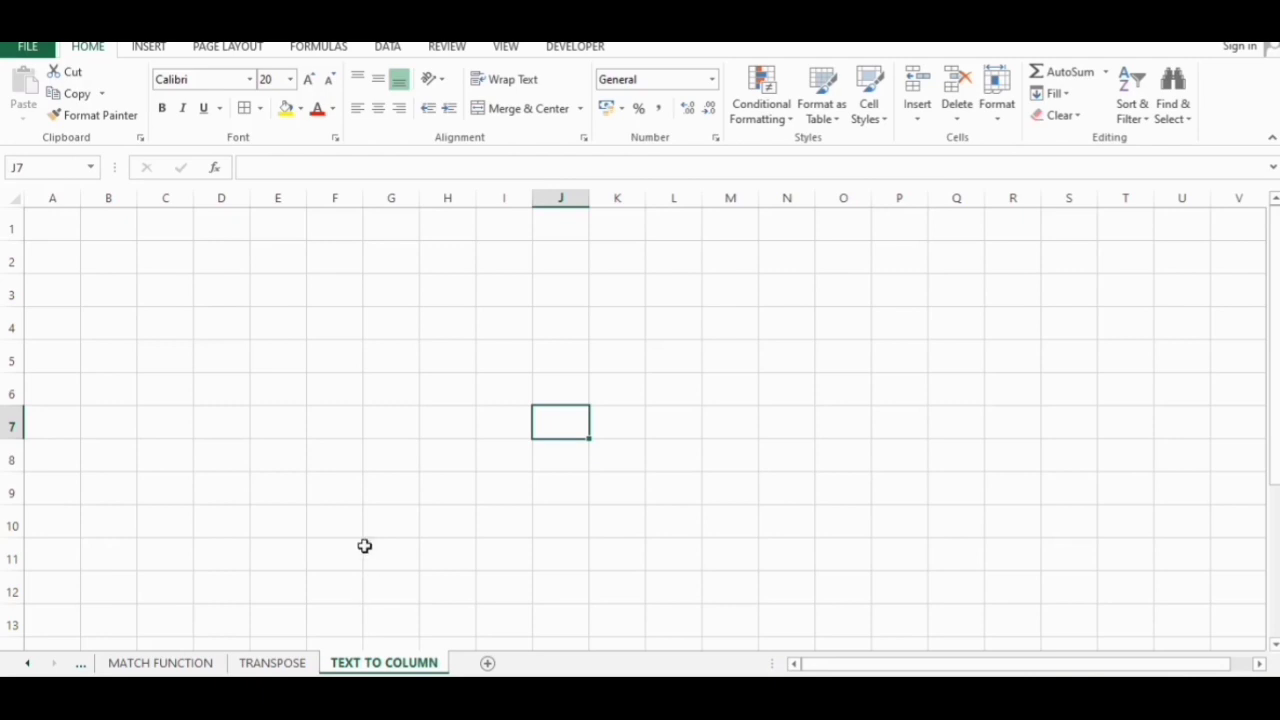
Step: Type 'MY YOUTUBE CHANNEL NAME IS' plus the channel name into cell A1
{"action": "left_click", "coordinate": [65, 226]}
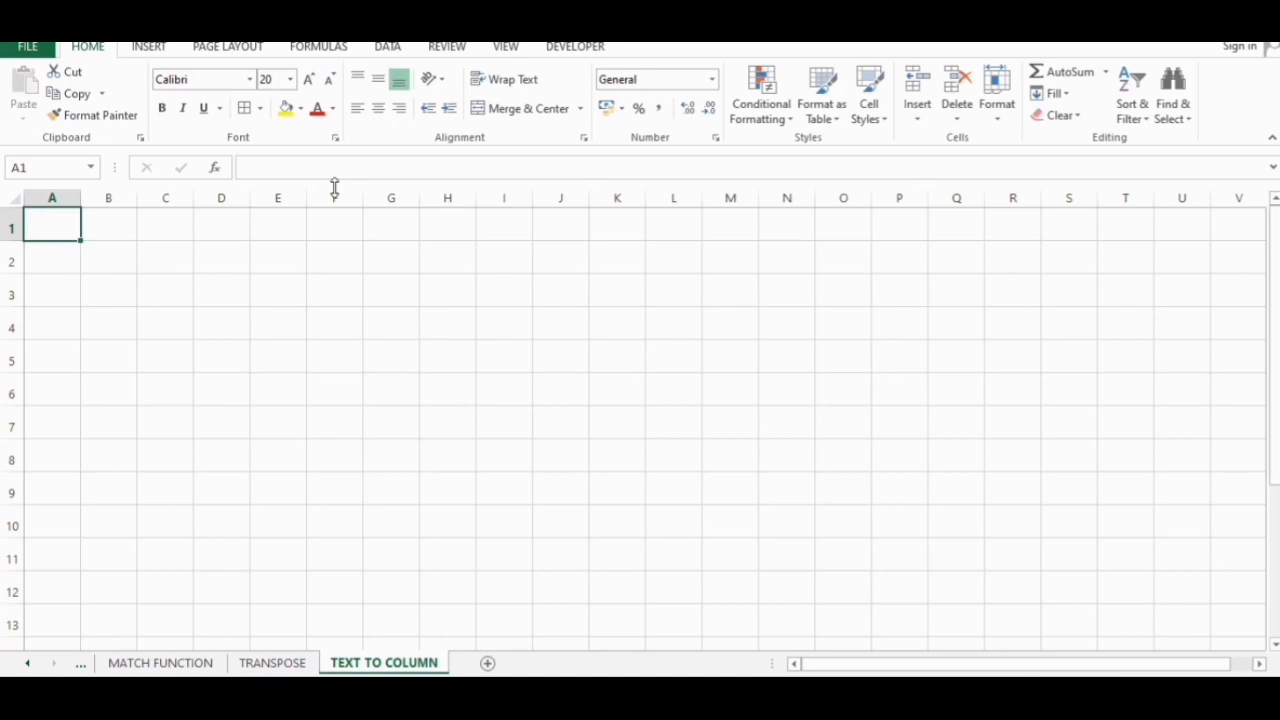
{"action": "type", "text": "MY YOY"}
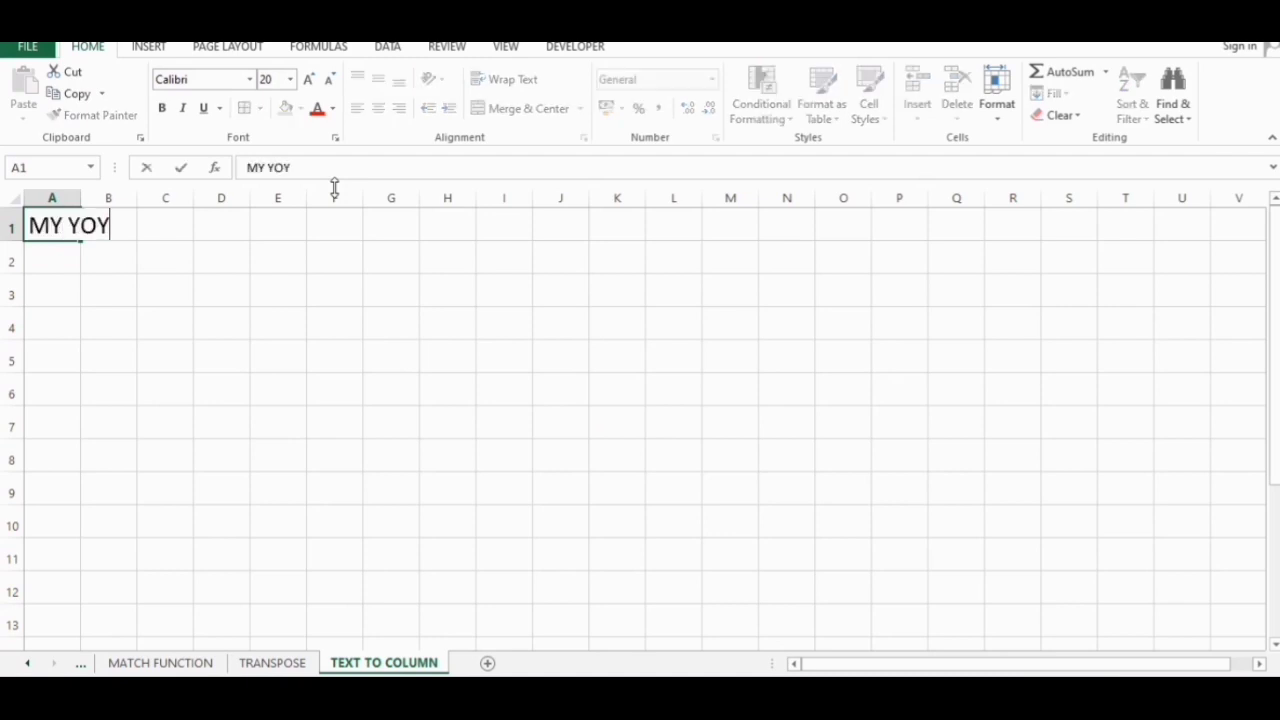
{"action": "key", "text": "BackSpace"}
{"action": "type", "text": "UTUBE CHGA"}
{"action": "key", "text": "BackSpace"}
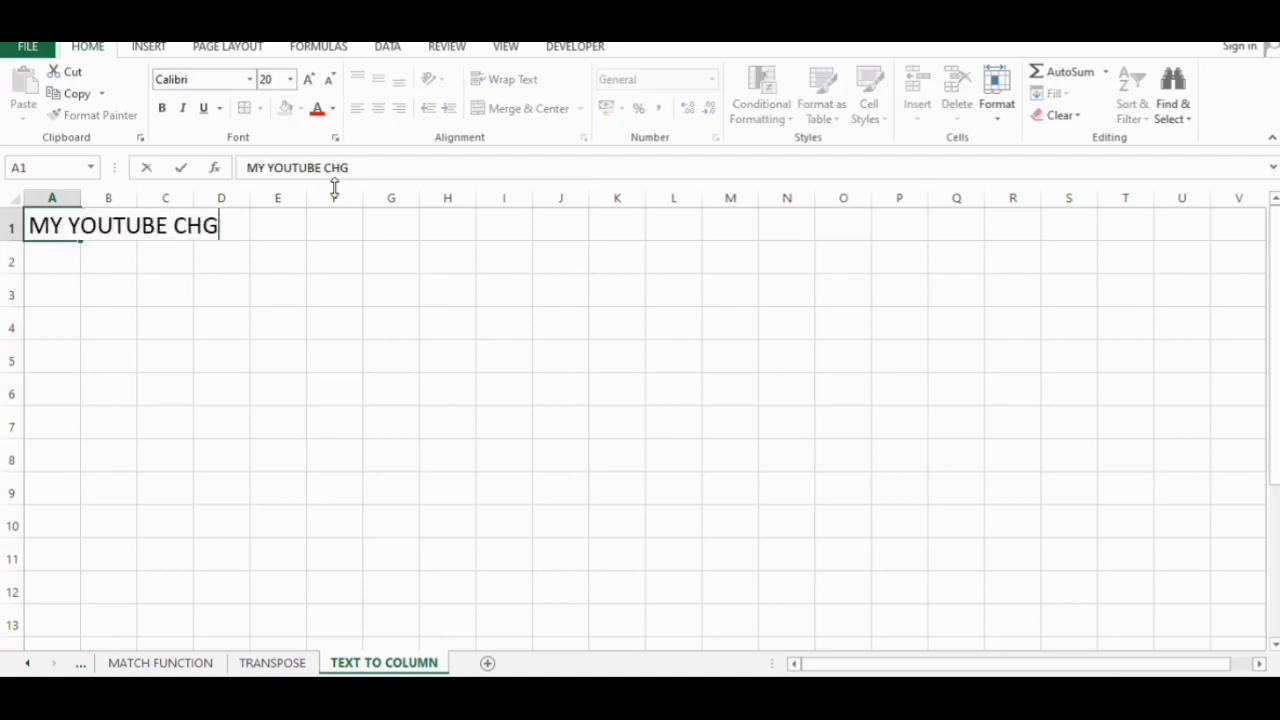
{"action": "key", "text": "BackSpace"}
{"action": "type", "text": "ANNEL NAME I"}
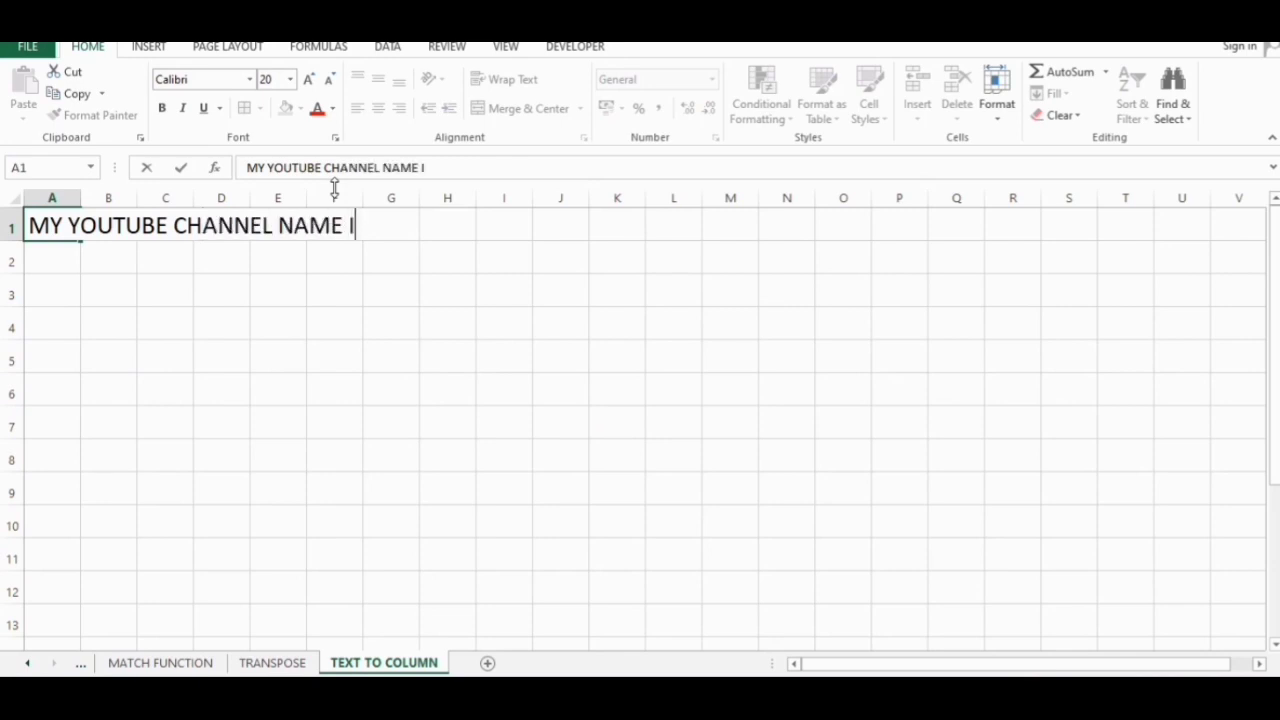
{"action": "type", "text": "S VIKAS MALHOTR"}
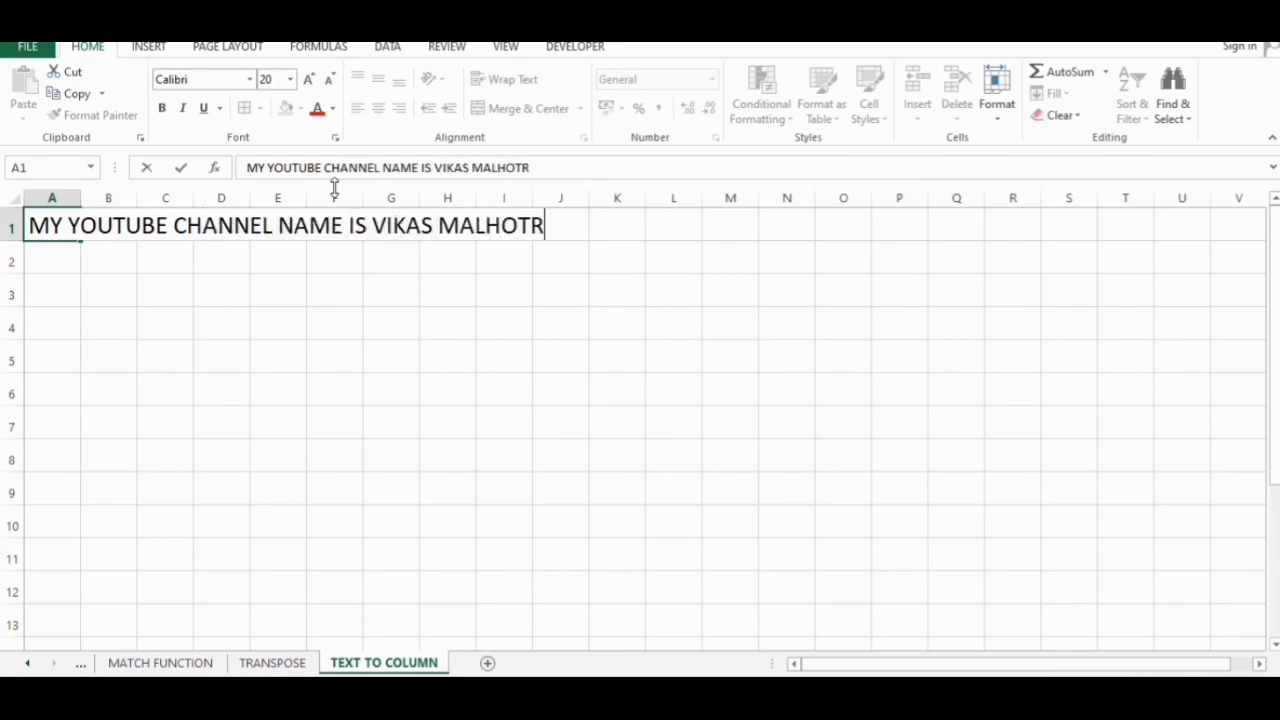
{"action": "type", "text": "A OFFICIA"}
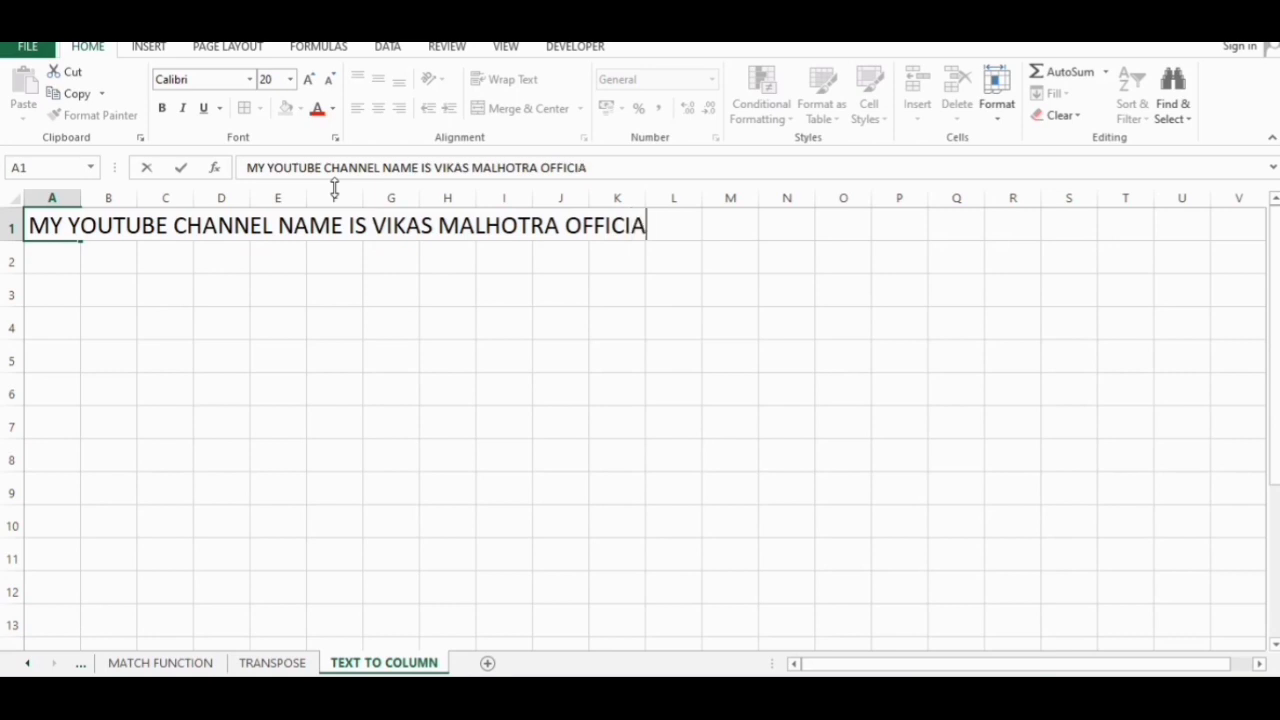
{"action": "type", "text": "LS VMO"}
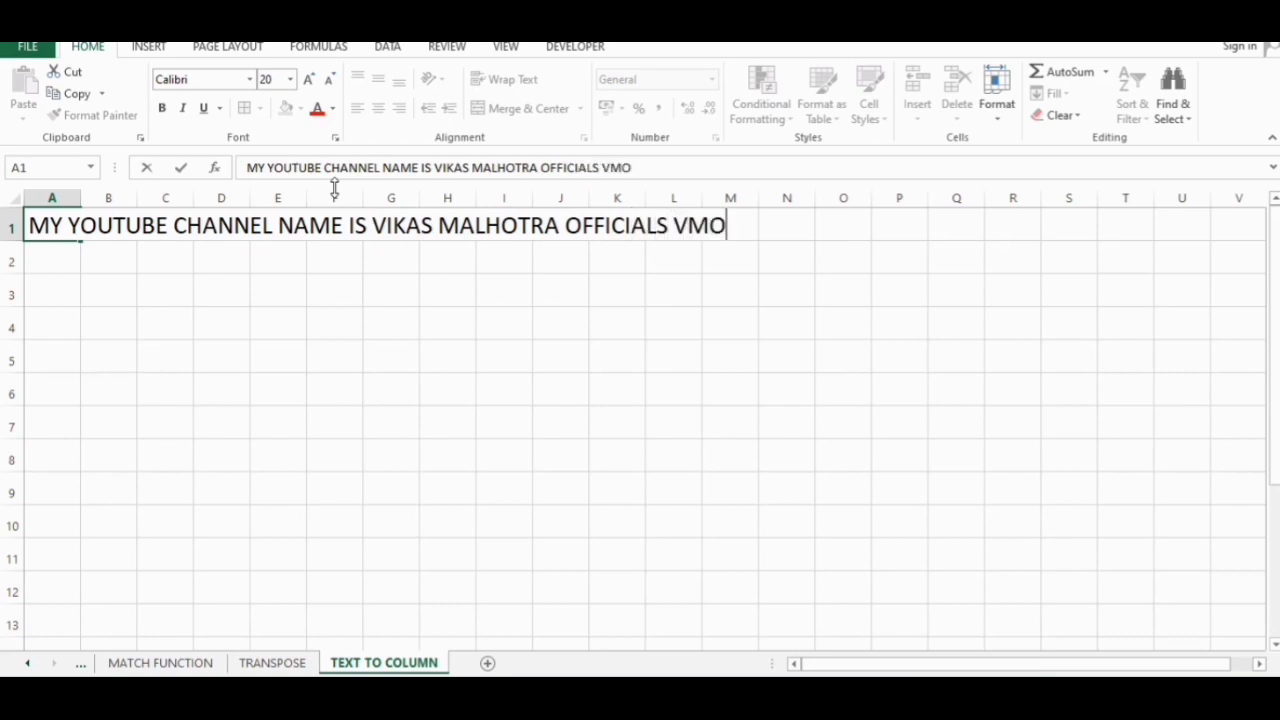
{"action": "key", "text": "Return"}
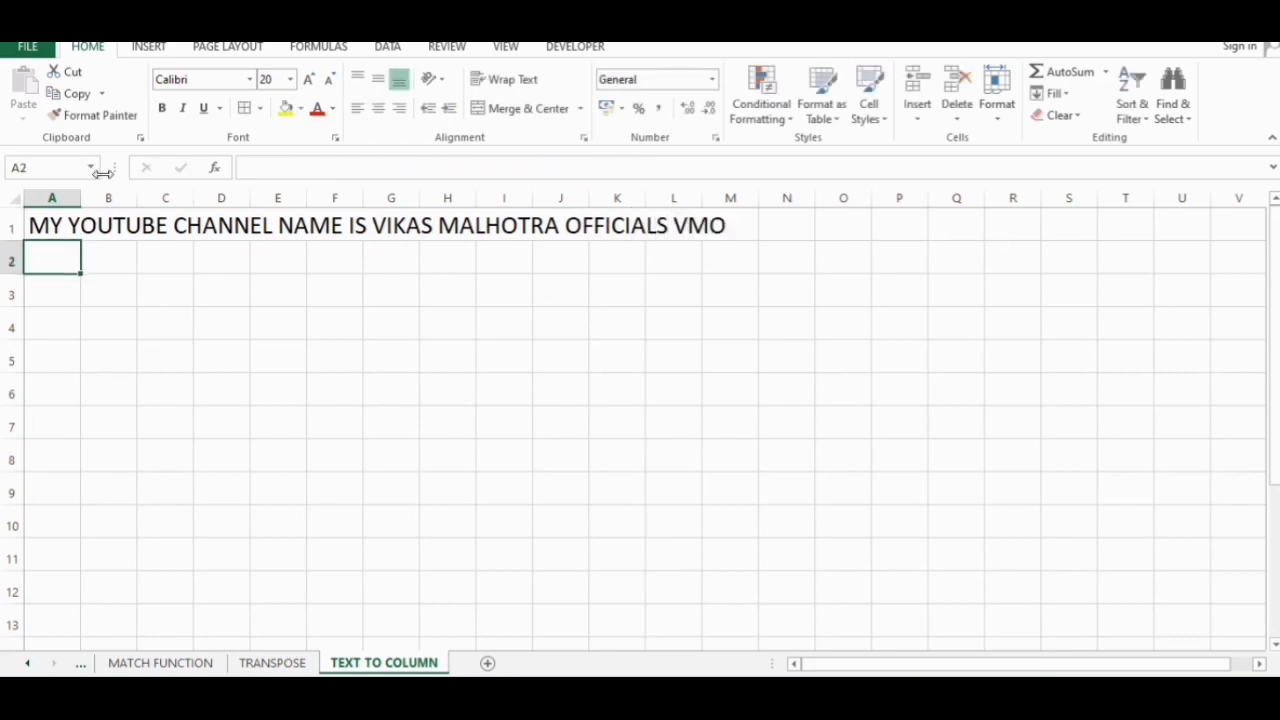
Step: Show that the whole sentence sits in A1 while B1 and neighbouring cells are empty
{"action": "left_click", "coordinate": [52, 218]}
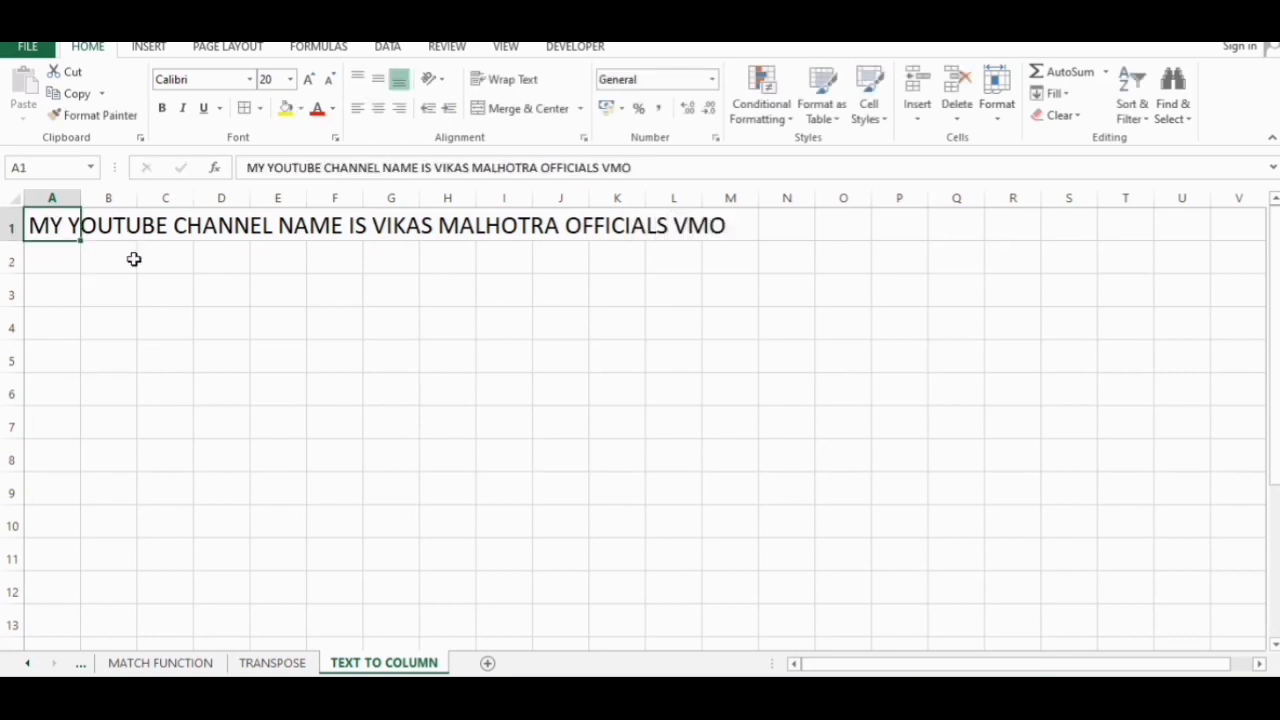
{"action": "left_click", "coordinate": [97, 225]}
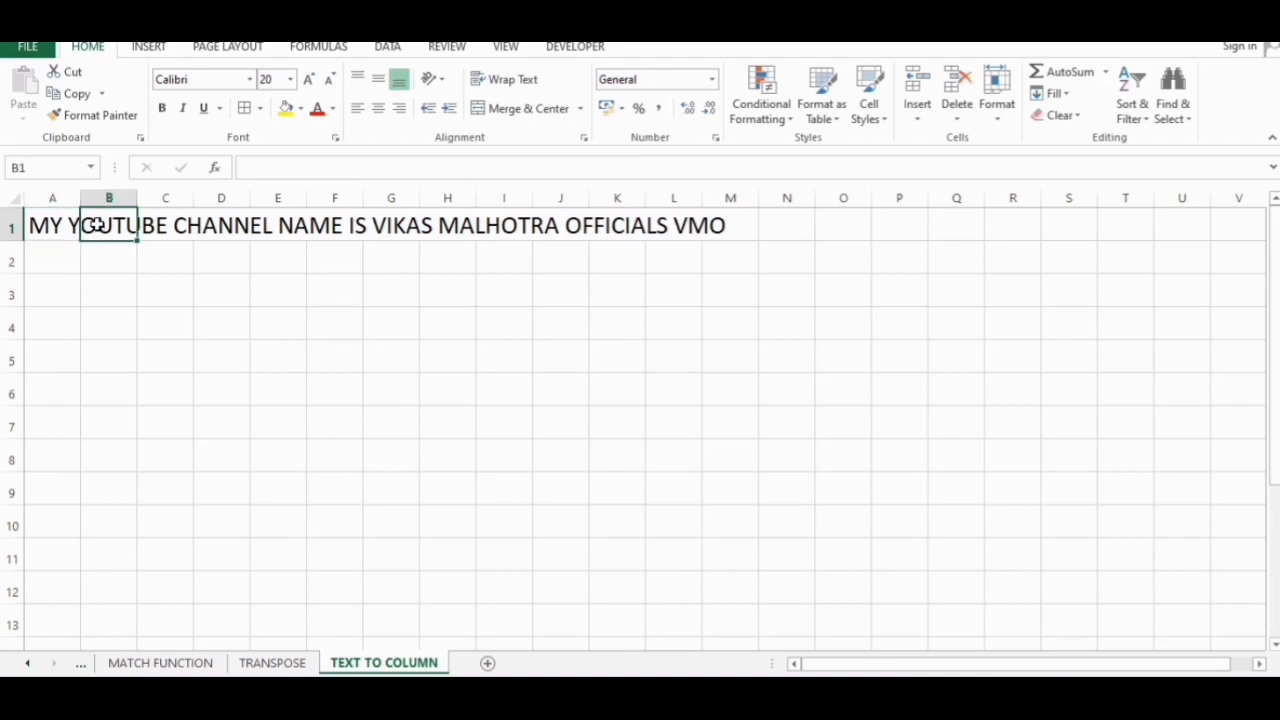
{"action": "key", "text": "Right"}
{"action": "key", "text": "Right"}
{"action": "key", "text": "Right"}
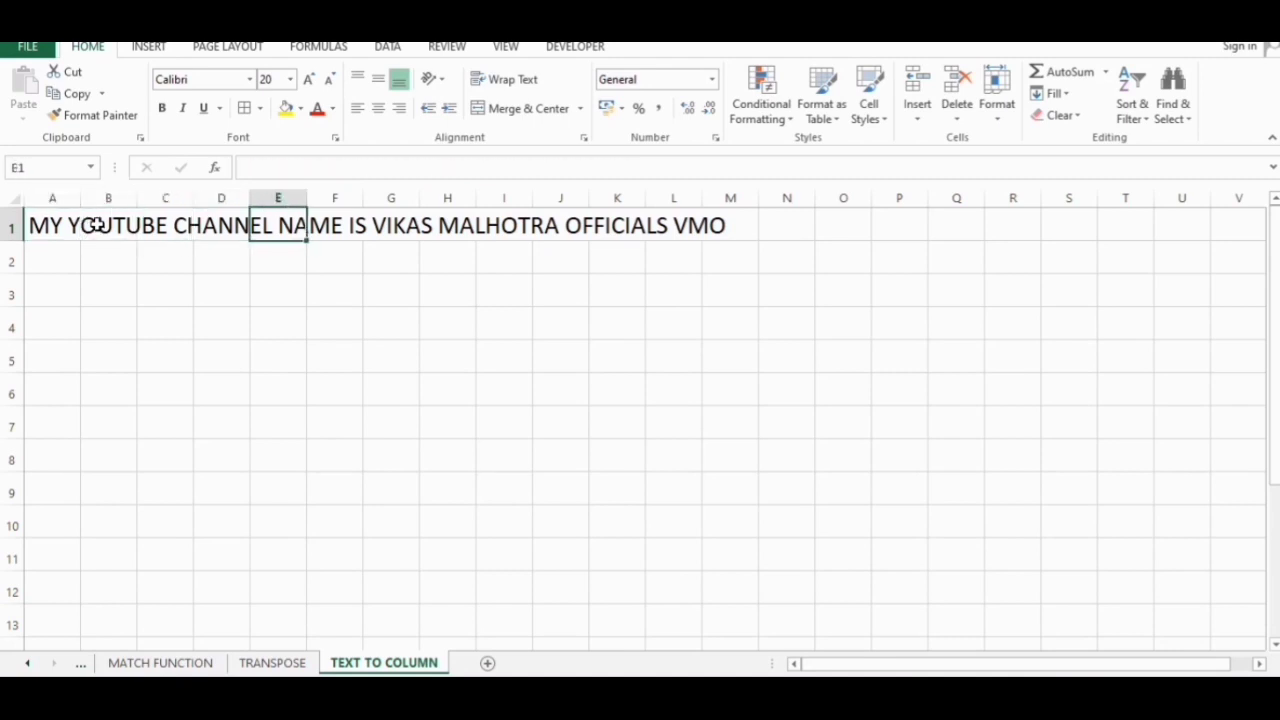
{"action": "key", "text": "Left"}
{"action": "key", "text": "Left"}
{"action": "key", "text": "Left"}
{"action": "key", "text": "Left"}
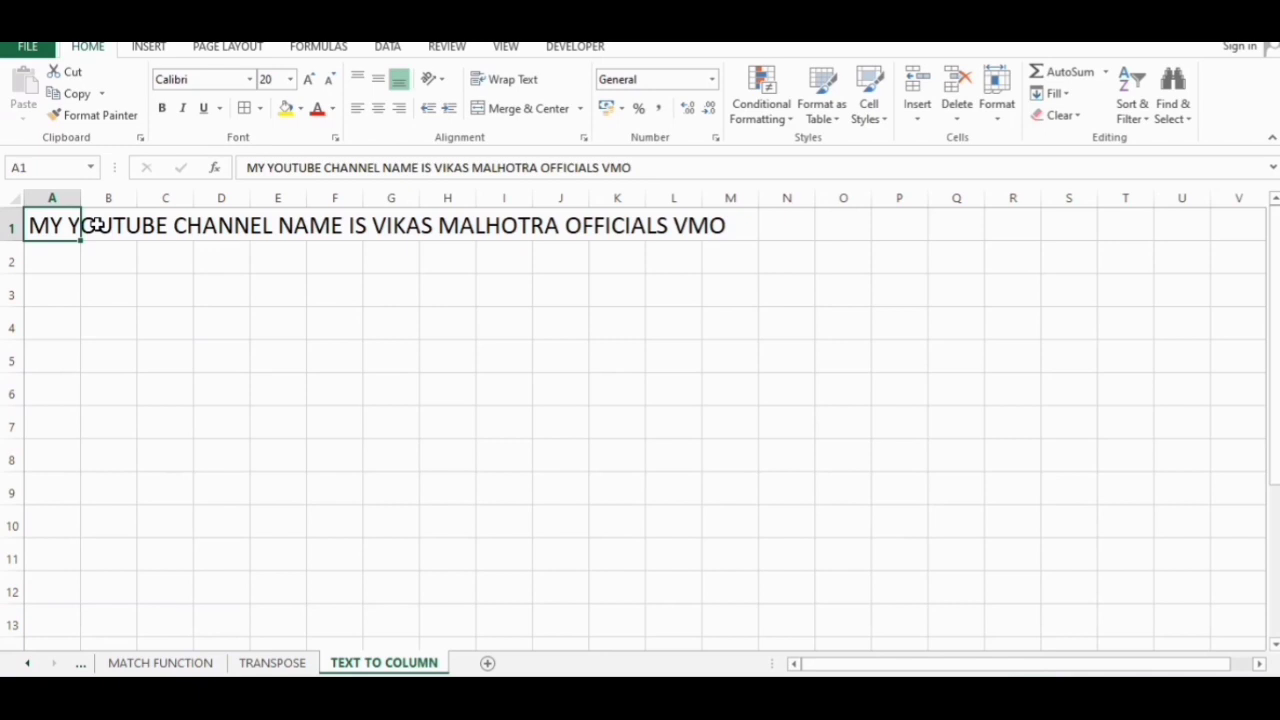
{"action": "key", "text": "Right"}
{"action": "key", "text": "Right"}
{"action": "key", "text": "Right"}
{"action": "key", "text": "Right"}
{"action": "key", "text": "Right"}
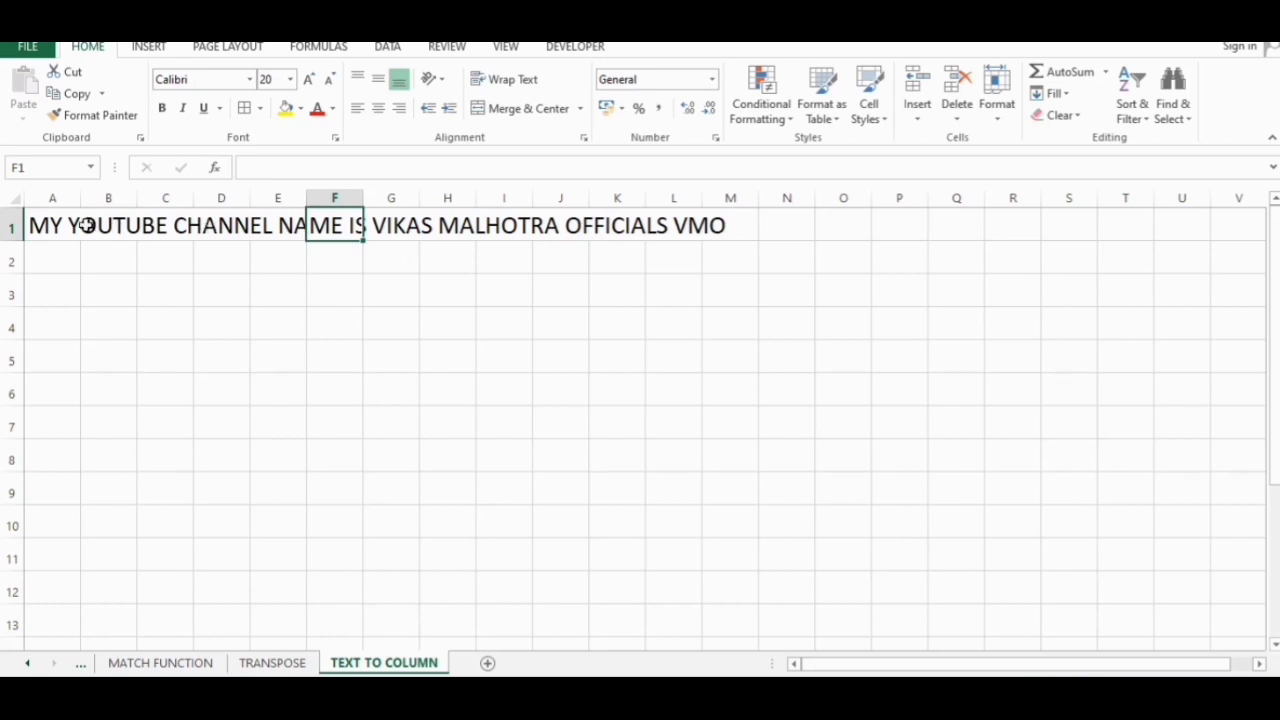
{"action": "left_click", "coordinate": [68, 225]}
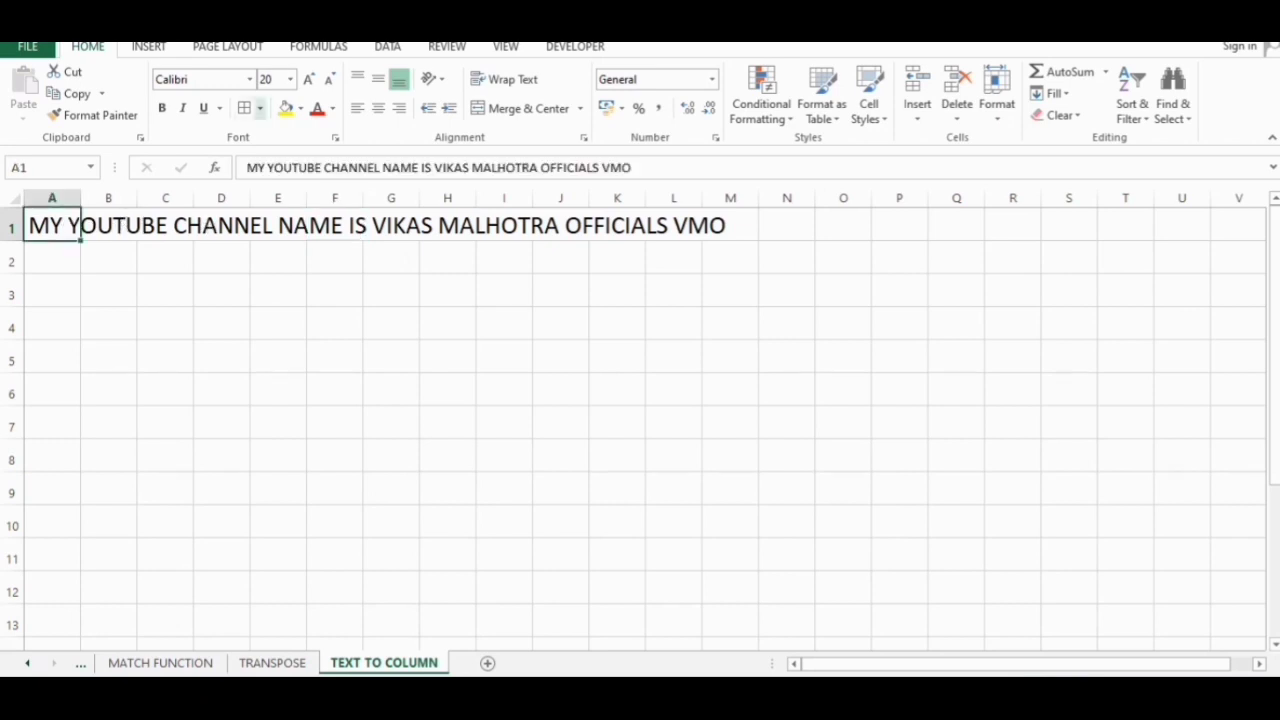
Step: Split A1 with Text to Columns, Delimited, using Space as the delimiter
{"action": "left_click", "coordinate": [390, 47]}
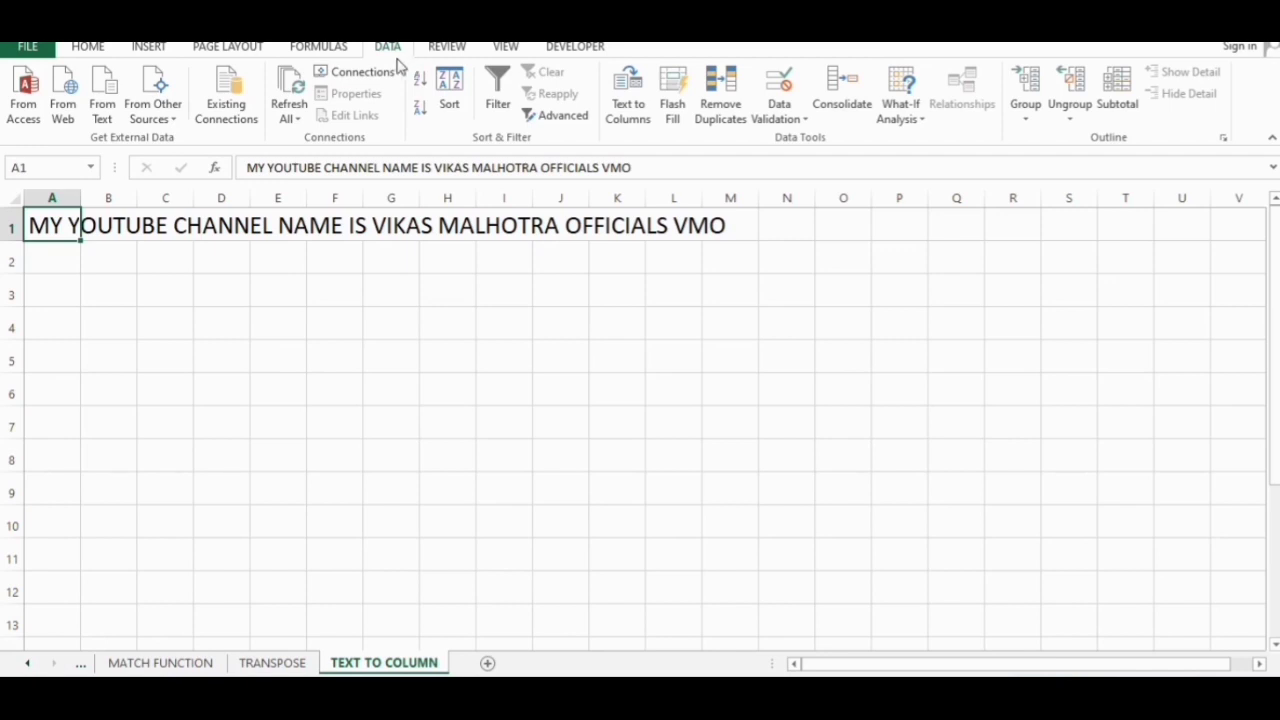
{"action": "left_click", "coordinate": [120, 230]}
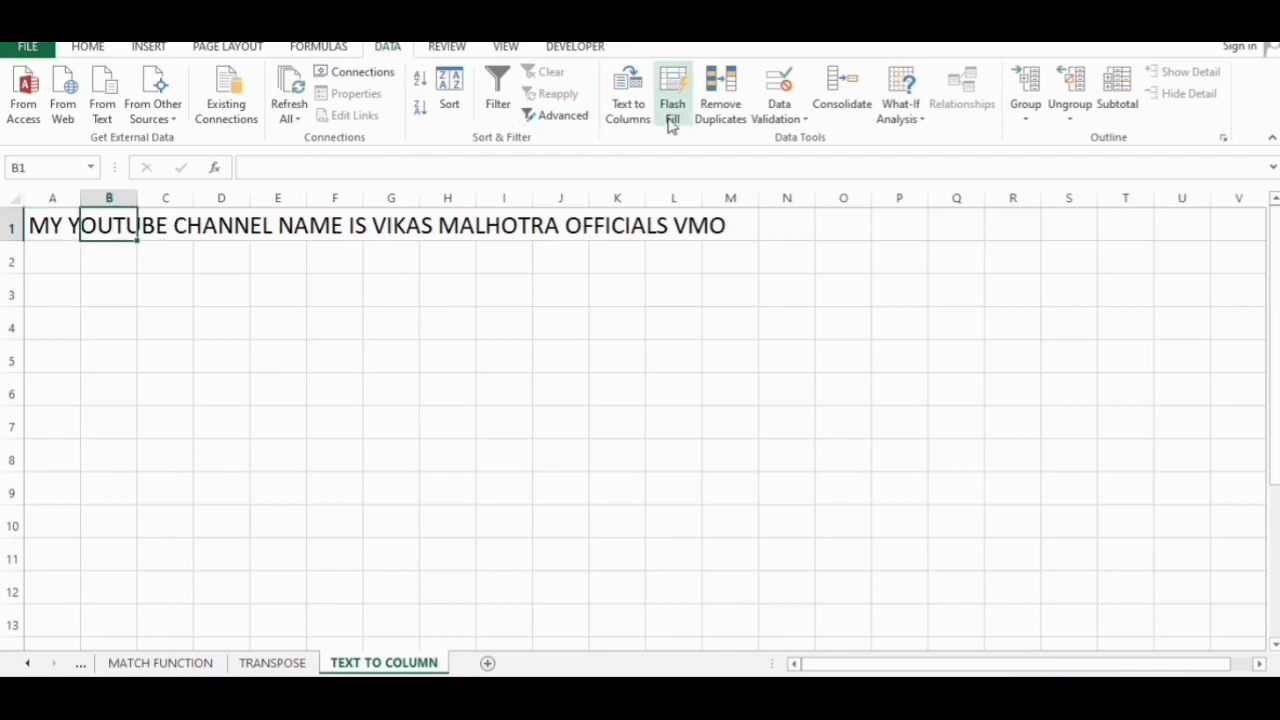
{"action": "left_click", "coordinate": [78, 222]}
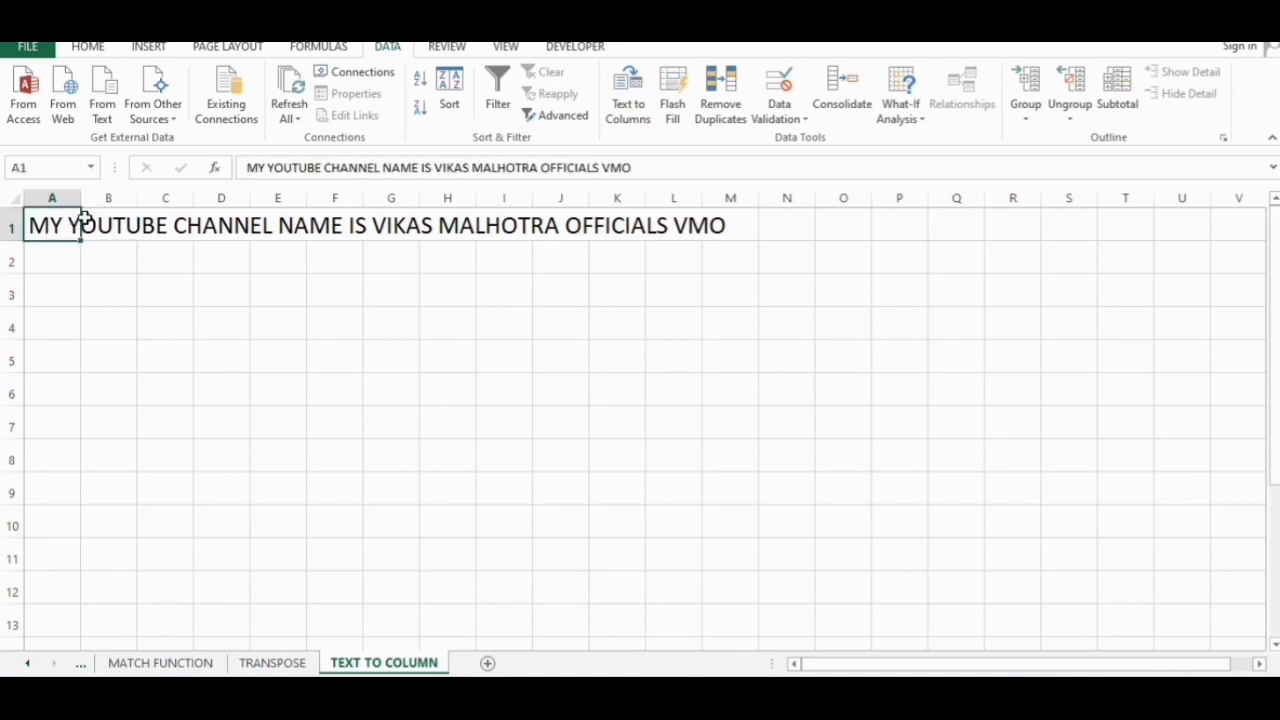
{"action": "left_click", "coordinate": [645, 119]}
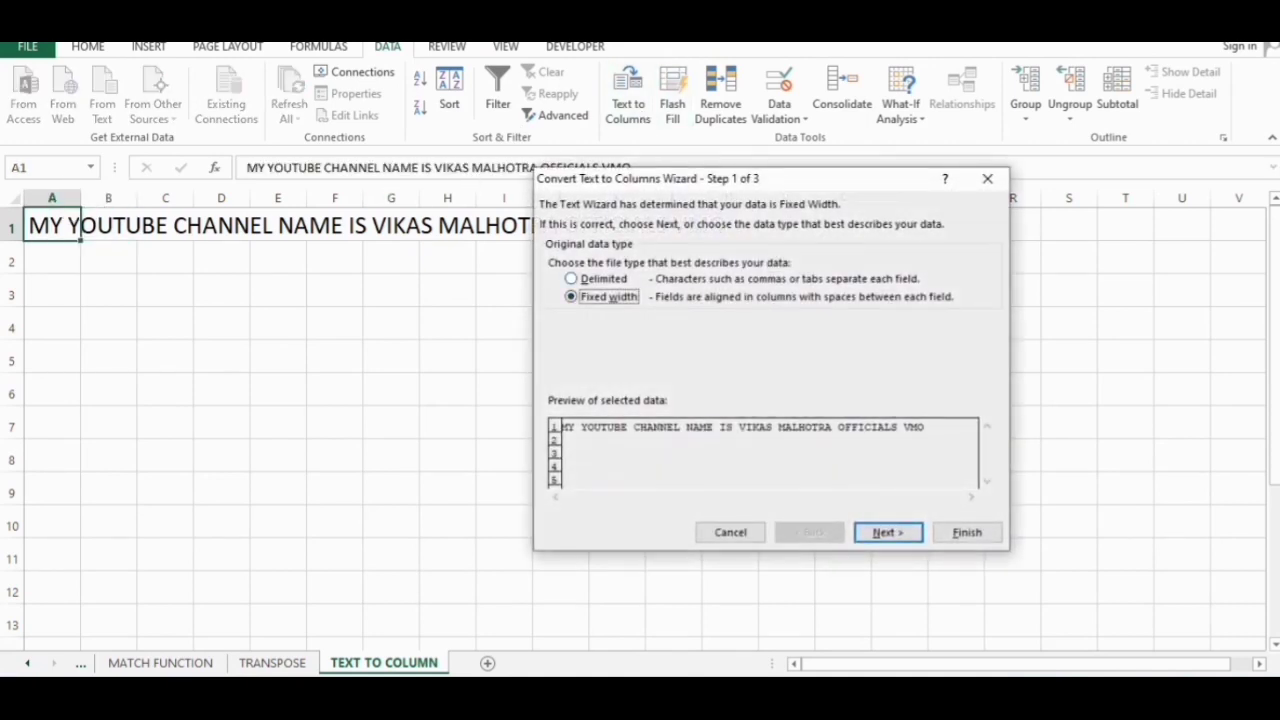
{"action": "key", "text": "Up"}
{"action": "left_click", "coordinate": [888, 532]}
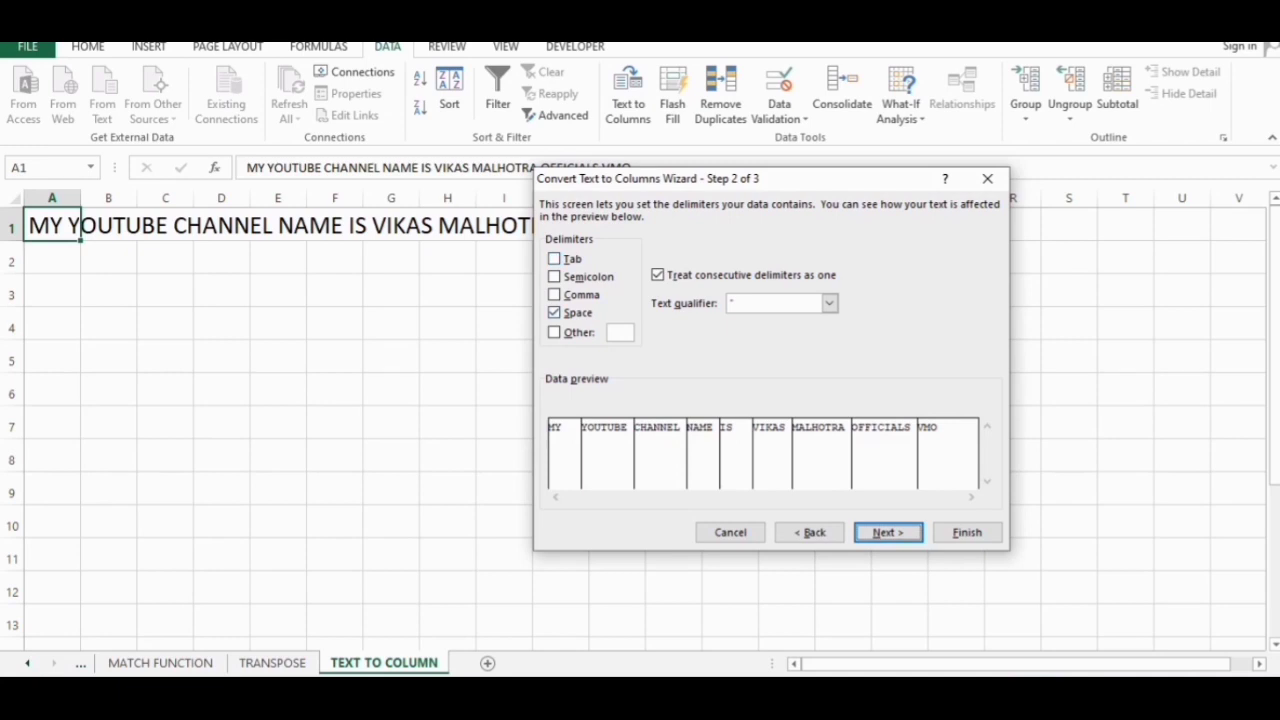
{"action": "key", "text": "Return"}
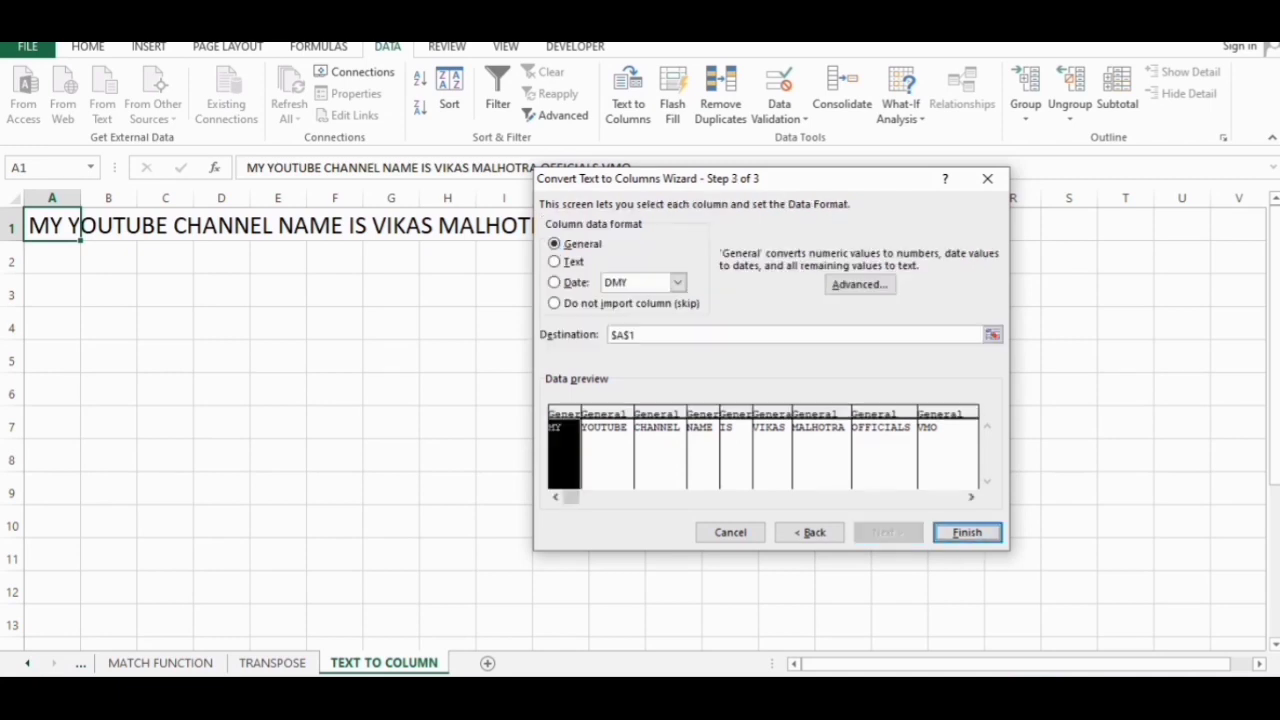
{"action": "left_click", "coordinate": [967, 532]}
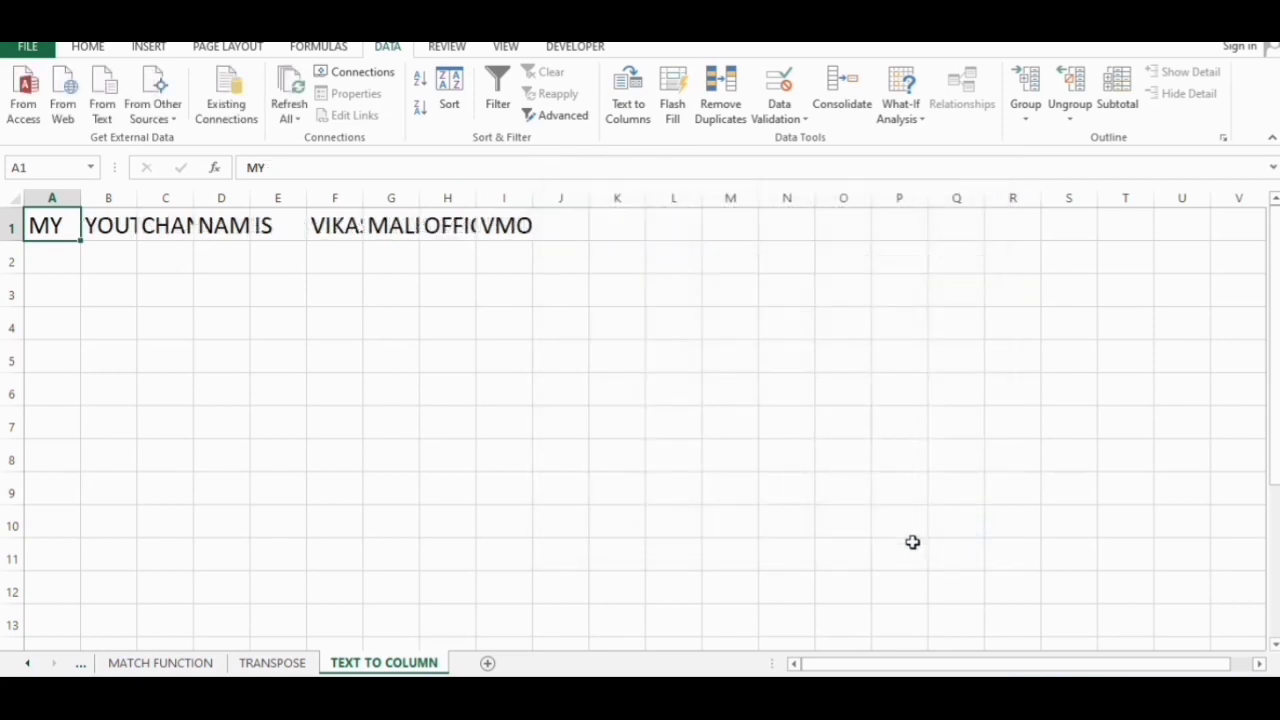
Step: AutoFit all column widths across the whole sheet to their contents
{"action": "left_click", "coordinate": [30, 196]}
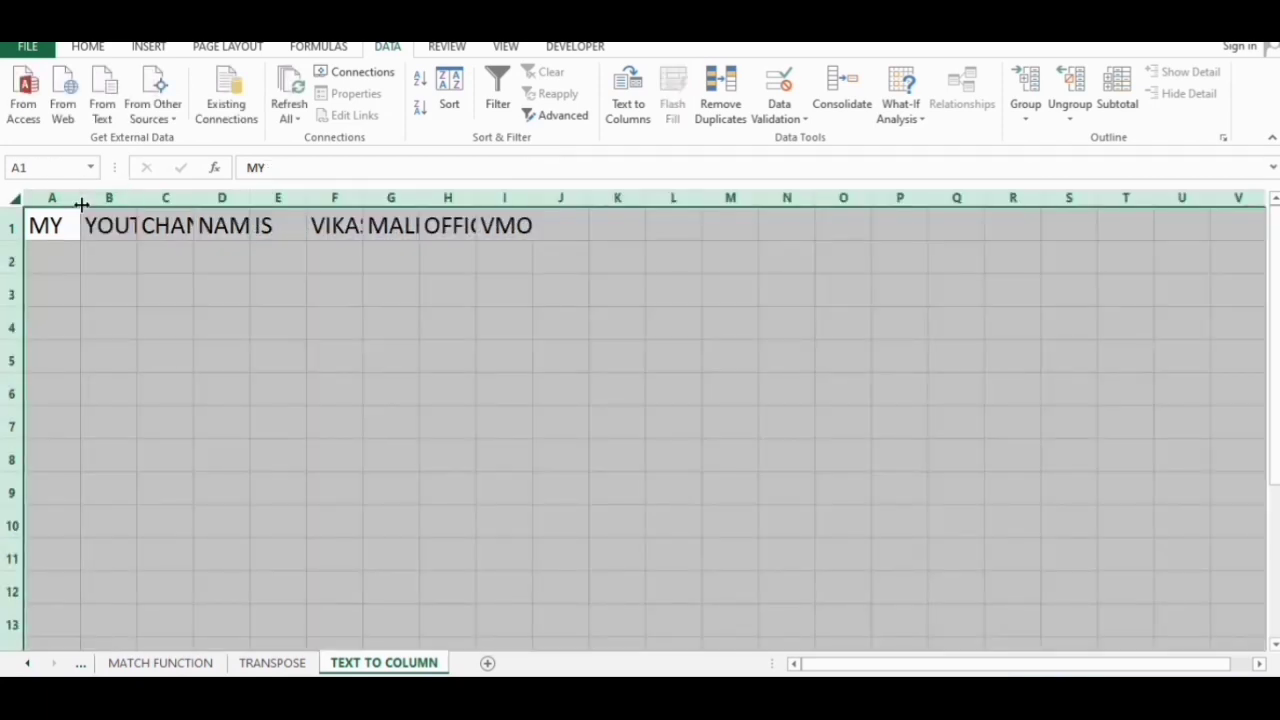
{"action": "double_click", "coordinate": [80, 198]}
{"action": "left_click", "coordinate": [300, 318]}
Step: Check each split word in A1 through I1, from MY to VMO, shows in full
{"action": "left_click", "coordinate": [52, 224]}
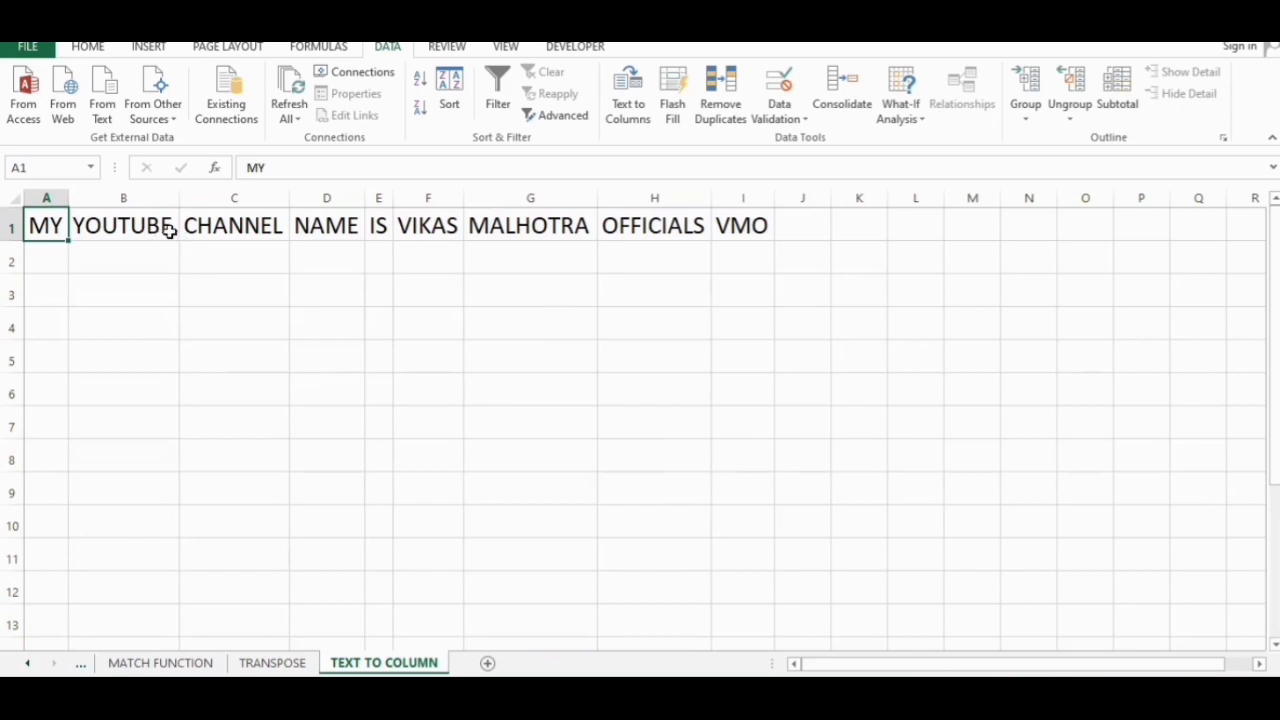
{"action": "left_click", "coordinate": [170, 230]}
{"action": "left_click", "coordinate": [279, 230]}
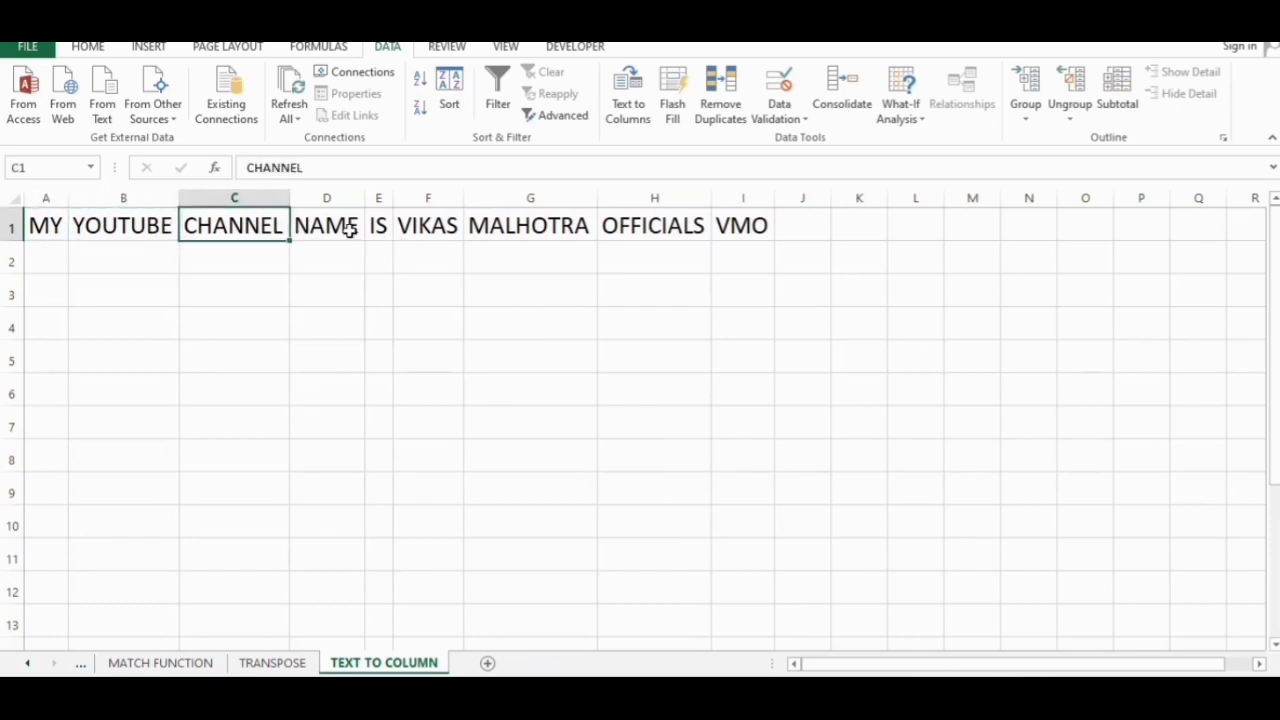
{"action": "left_click", "coordinate": [349, 229]}
{"action": "left_click", "coordinate": [382, 228]}
{"action": "left_click", "coordinate": [437, 226]}
{"action": "left_click", "coordinate": [490, 226]}
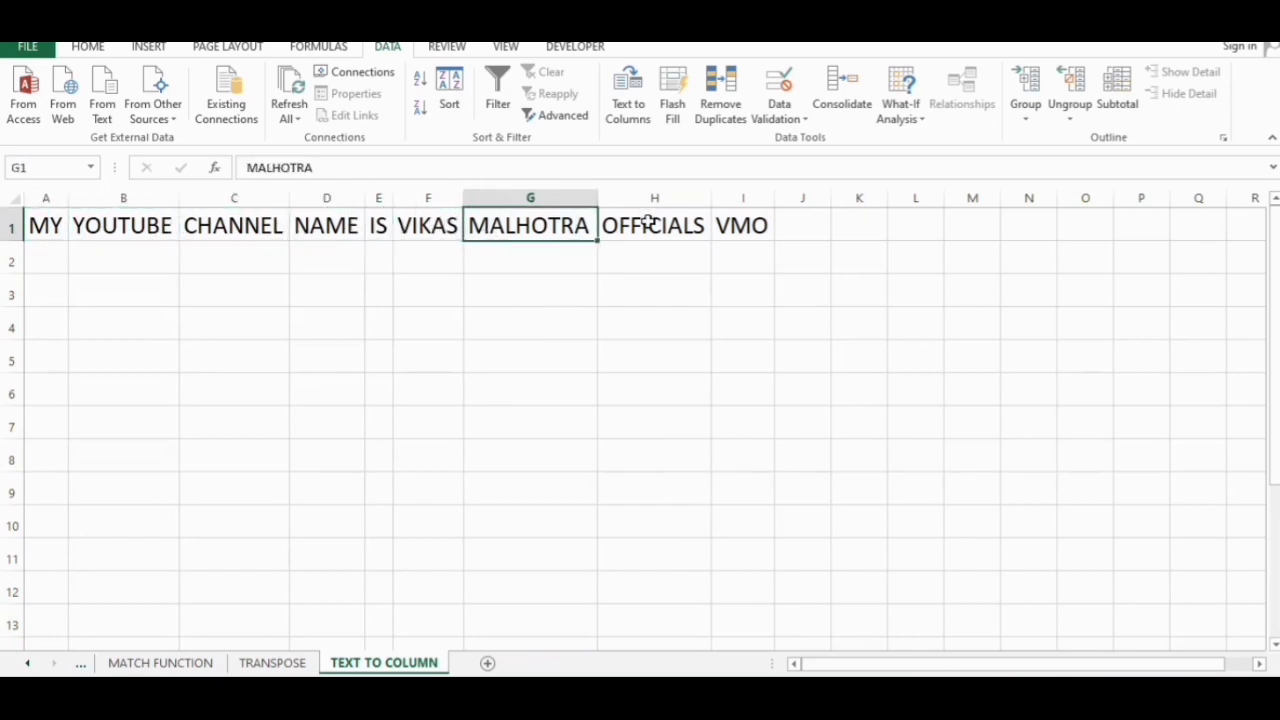
{"action": "left_click", "coordinate": [651, 226]}
{"action": "left_click", "coordinate": [745, 226]}
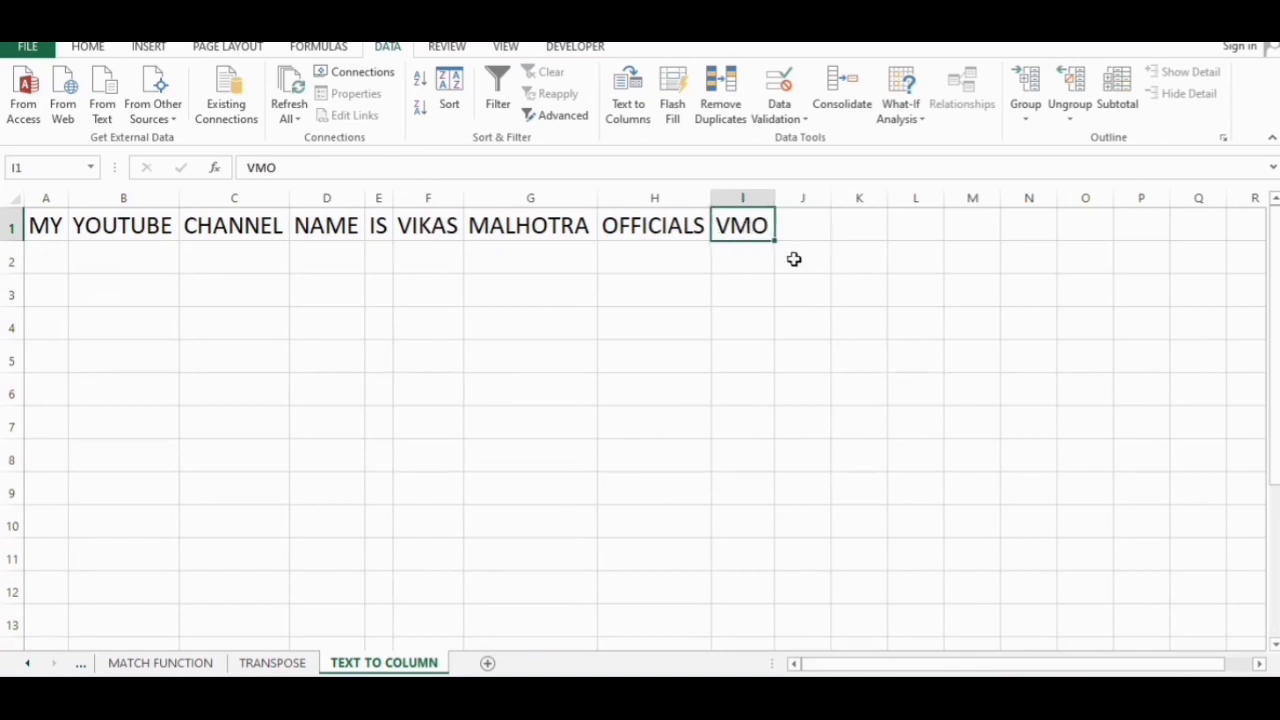